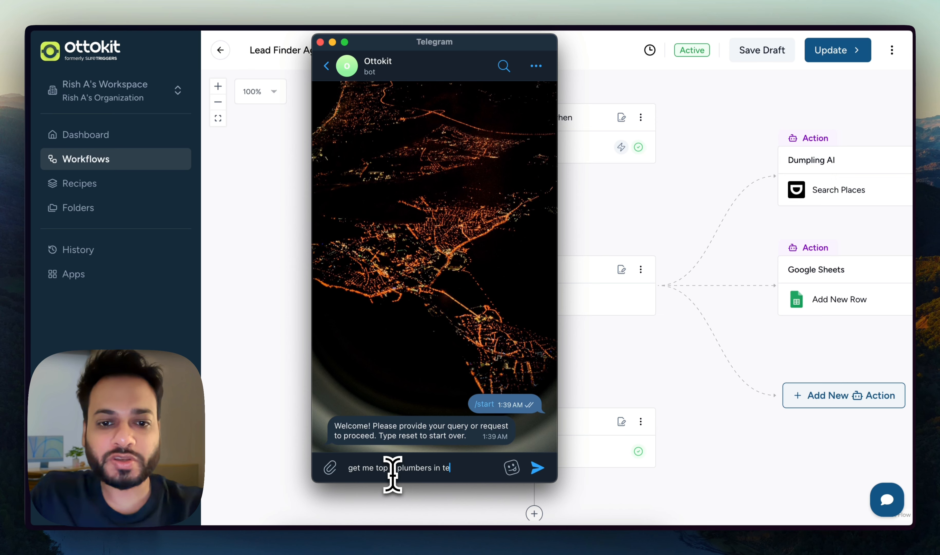
# Send 'get me top 5 plumbers in texas' to the Ottokit bot, then close Telegram.
pyautogui.press('Return')
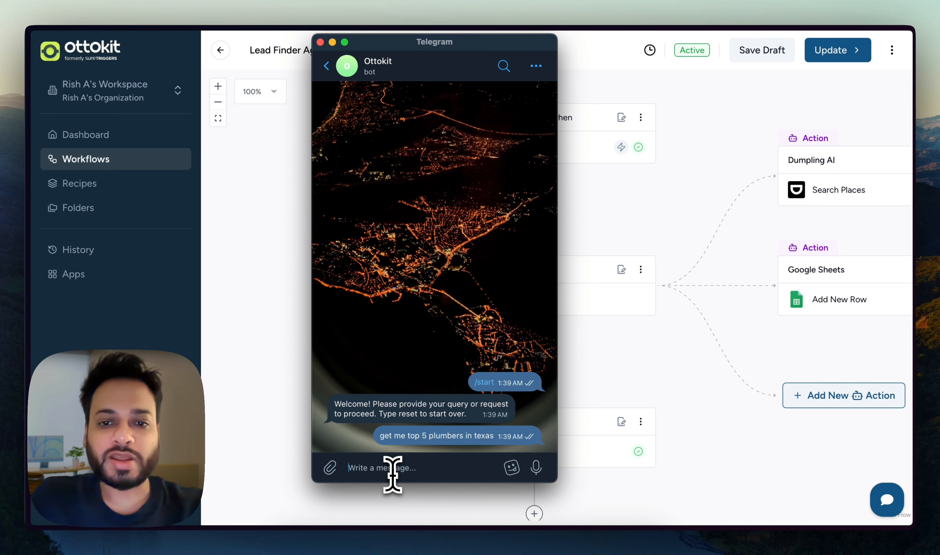
pyautogui.click(288, 289)
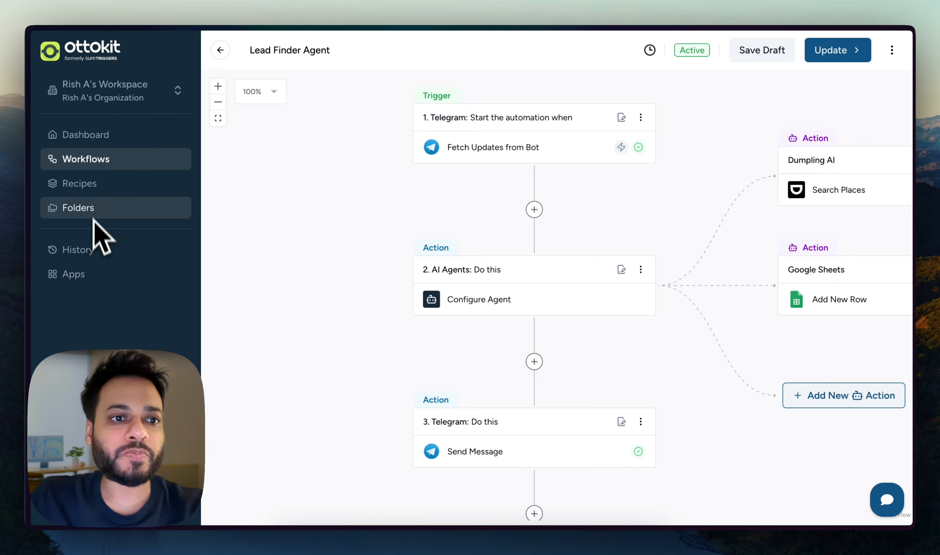
# Inspect the newest Lead Finder Agent run's Dumpling AI: Search Places step, then return to Telegram's reply.
pyautogui.rightClick(93, 254)
pyautogui.press('Escape')
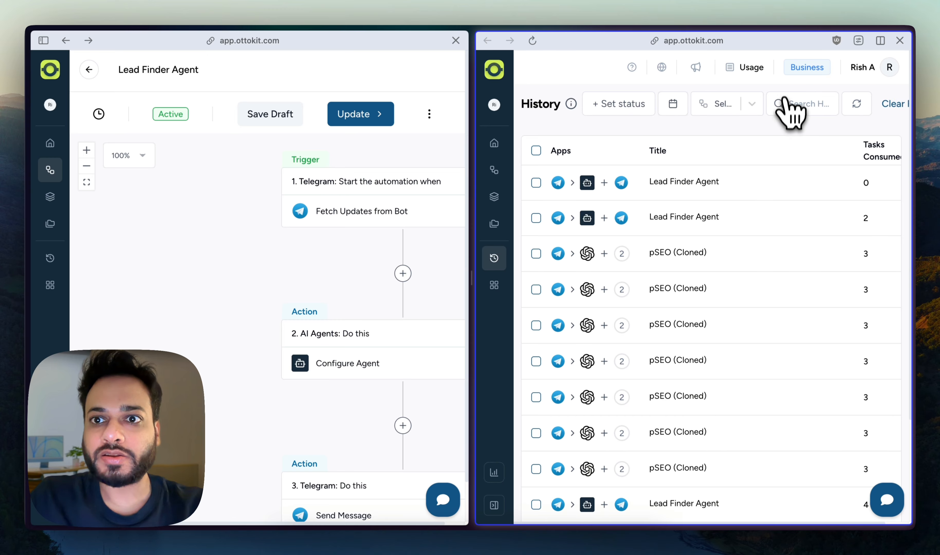
pyautogui.click(698, 182)
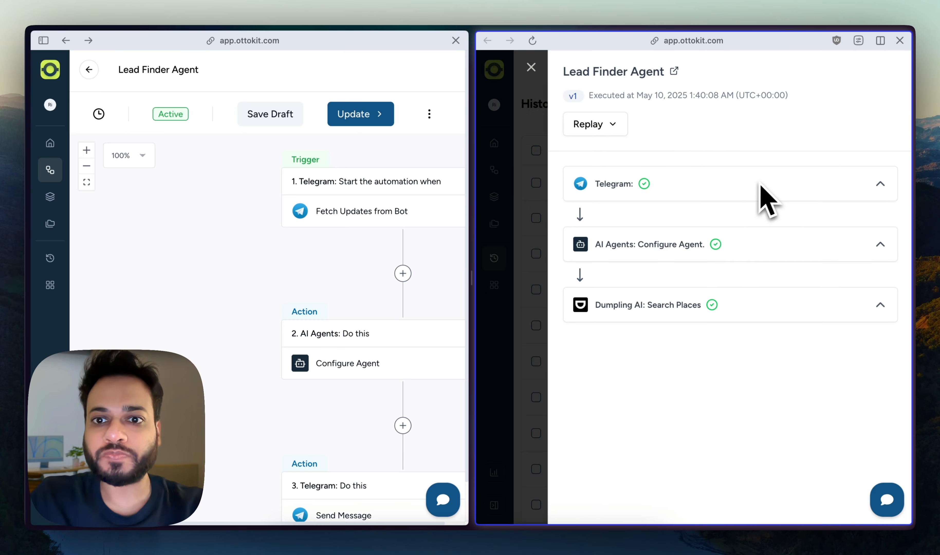
pyautogui.click(755, 310)
pyautogui.click(755, 309)
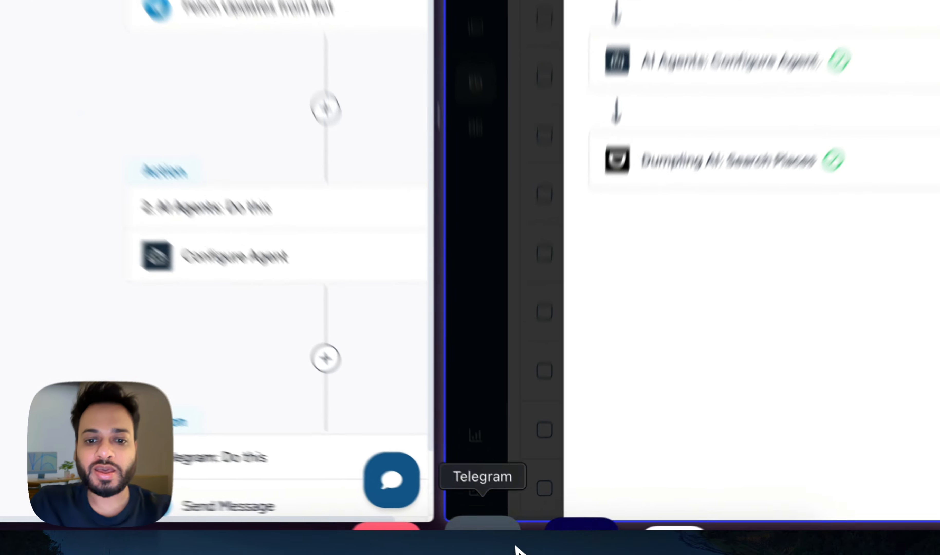
pyautogui.click(517, 548)
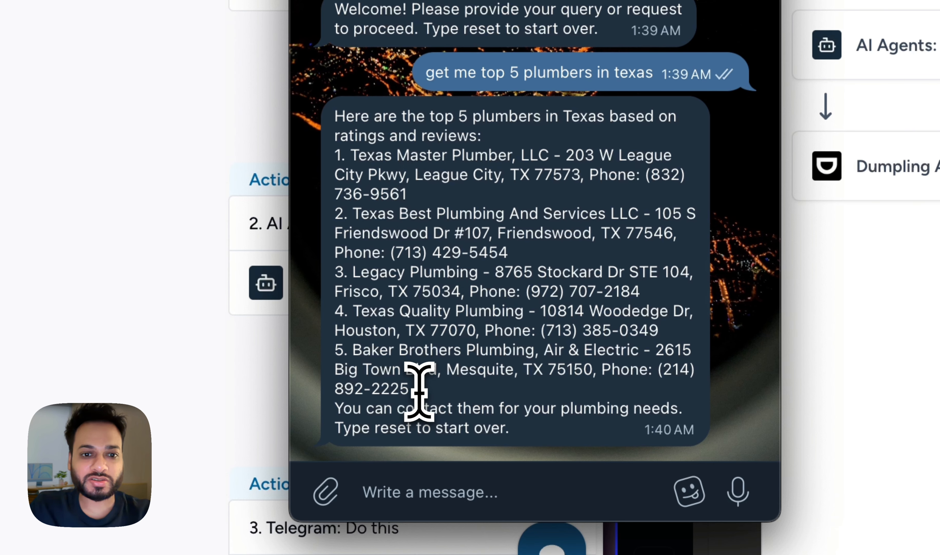
# Look over the five plumbers in the reply and start typing 'put all of these in my google sheet'.
pyautogui.moveTo(418, 390); pyautogui.dragTo(335, 157)
pyautogui.click(497, 209)
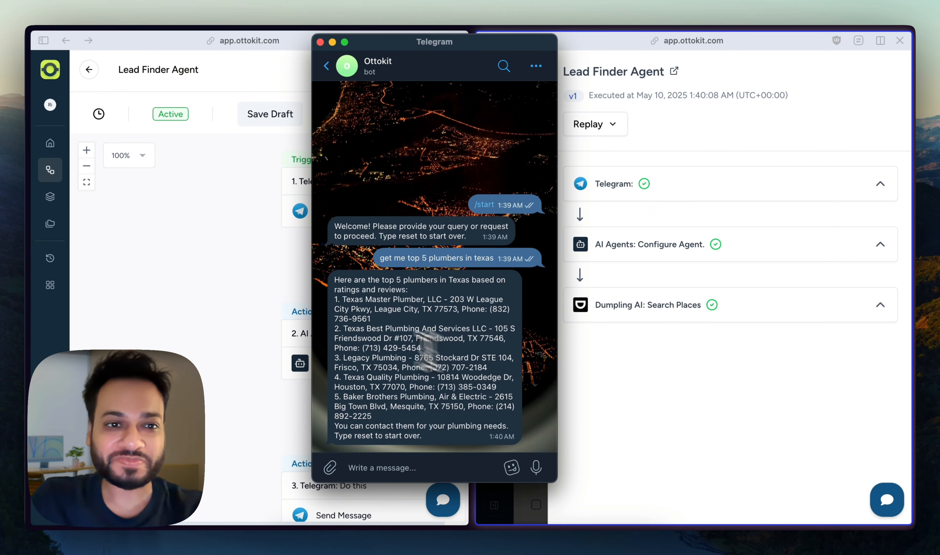
pyautogui.click(247, 279)
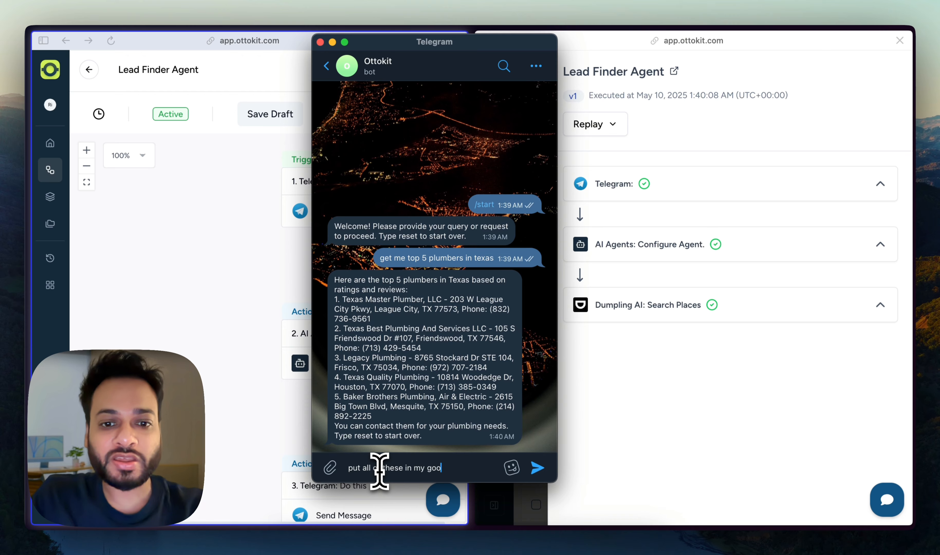
# Send the Google Sheet request, then check the newest run and the Ottokit Lead Scraping sheet.
pyautogui.write('t')
pyautogui.press('Return')
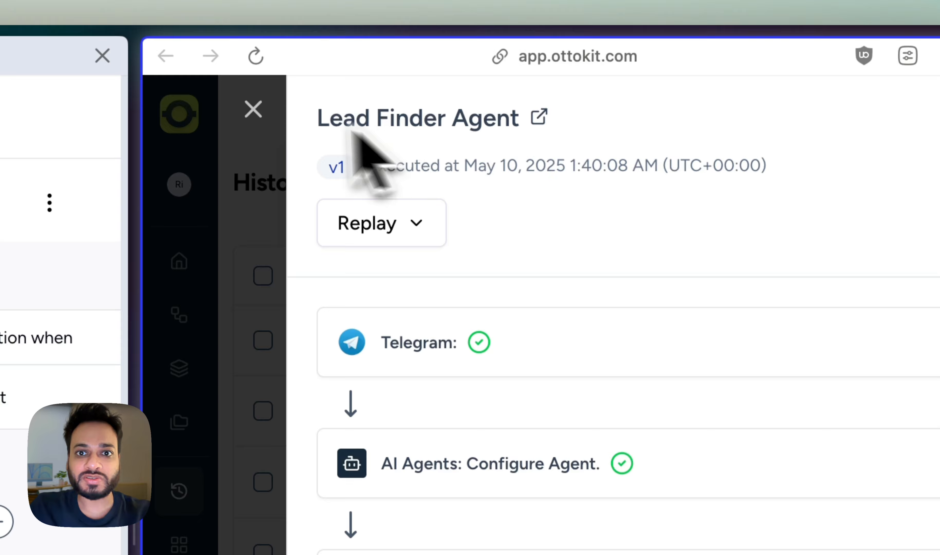
pyautogui.click(253, 109)
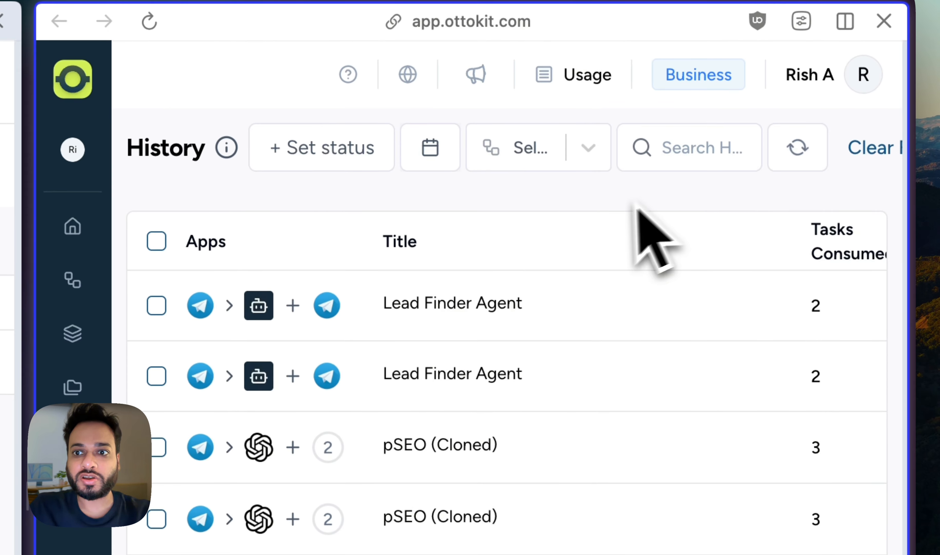
pyautogui.click(481, 300)
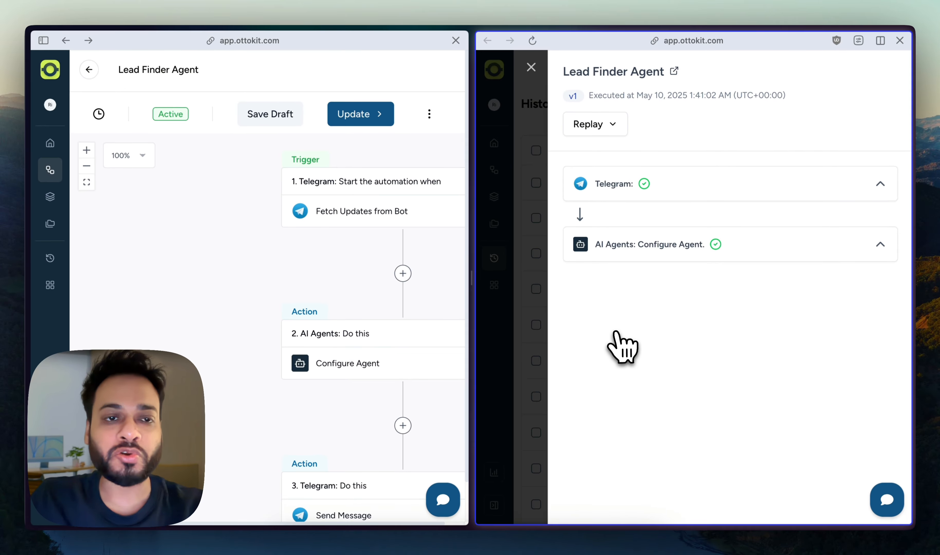
pyautogui.moveTo(34, 249)
pyautogui.click(96, 230)
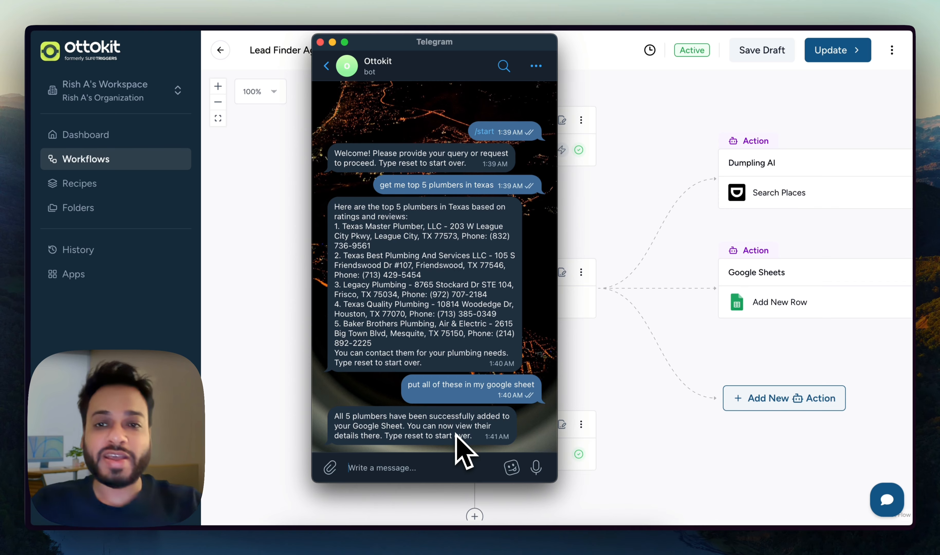
# Set the Telegram trigger's app to Telegram and its event to Fetch Updates from Bot.
pyautogui.click(644, 152)
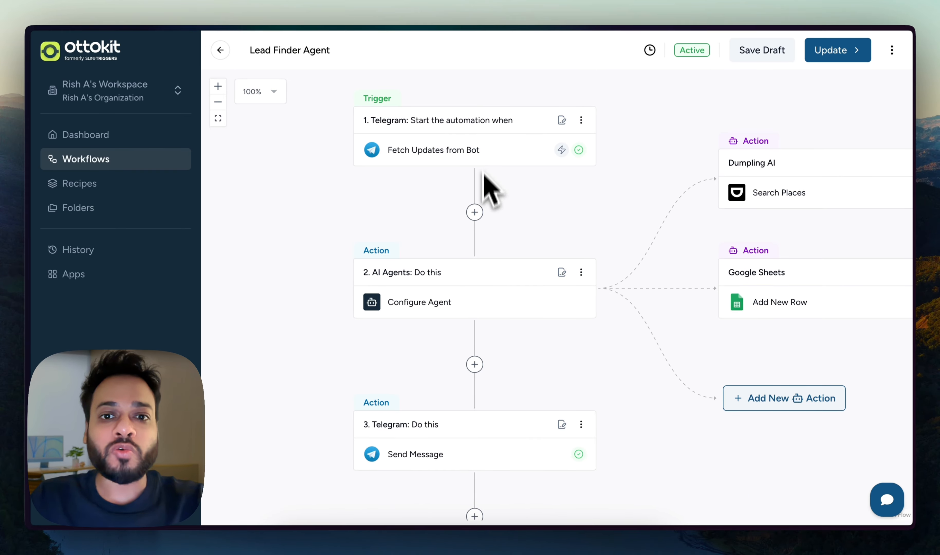
pyautogui.scroll(1, 500, 171)
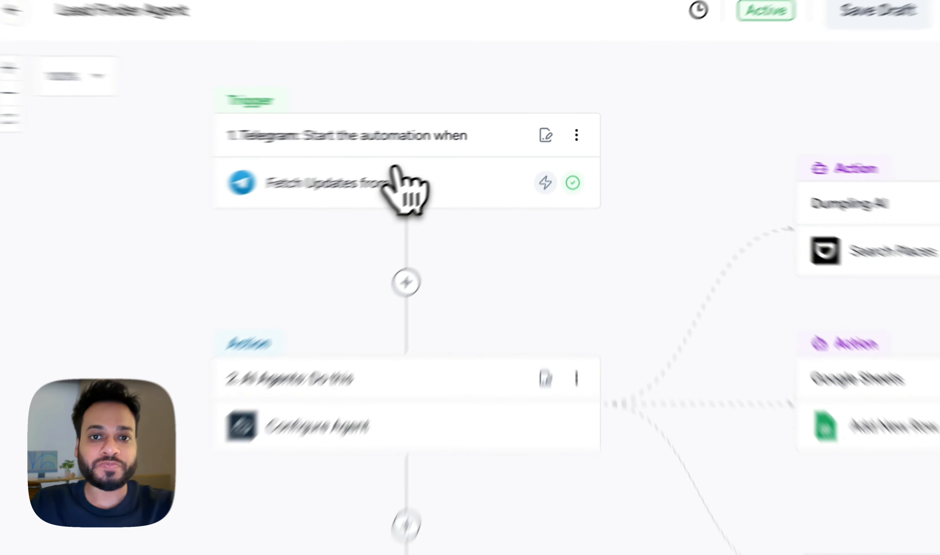
pyautogui.click(449, 151)
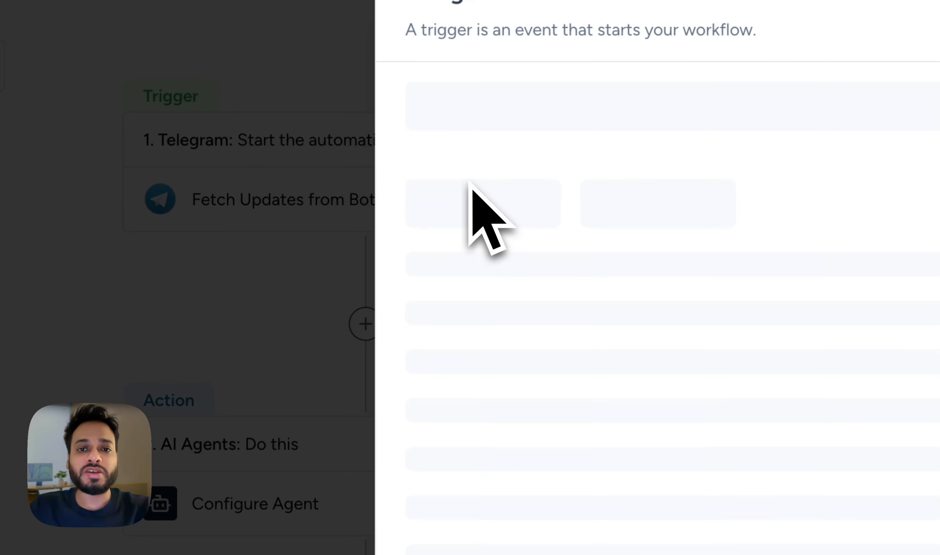
pyautogui.click(525, 209)
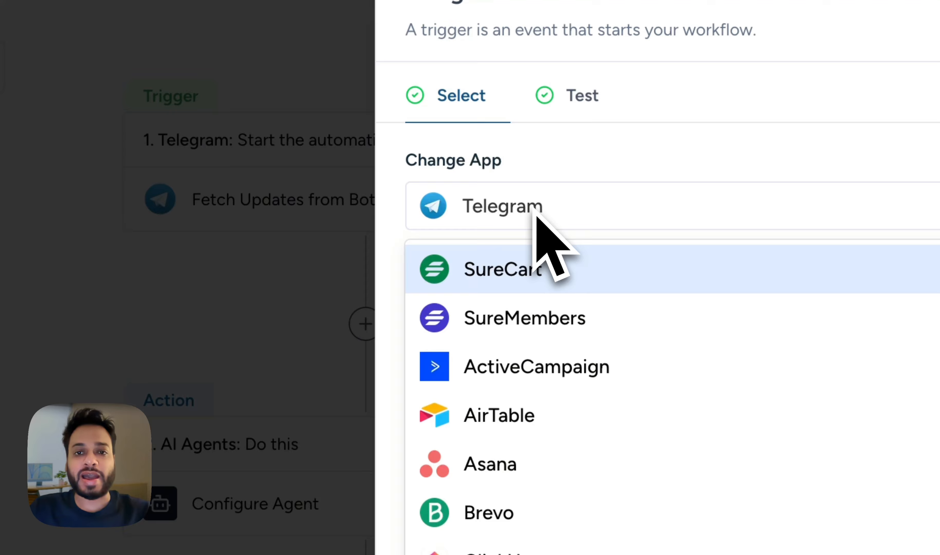
pyautogui.write('telegra')
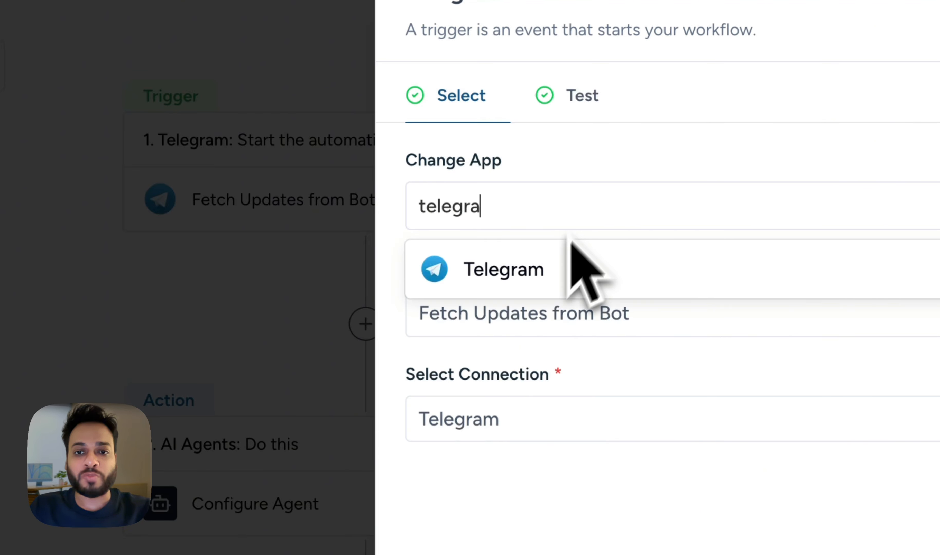
pyautogui.click(548, 276)
pyautogui.click(544, 311)
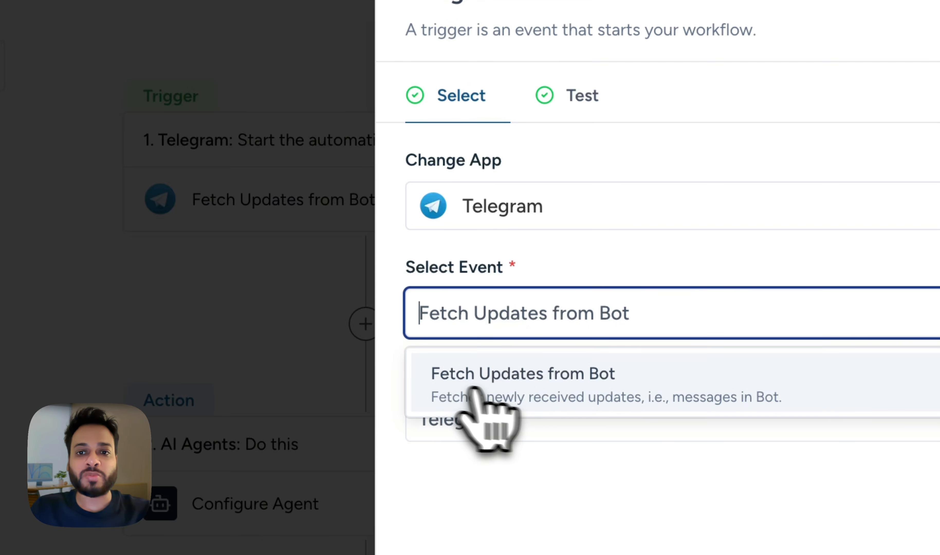
pyautogui.click(559, 385)
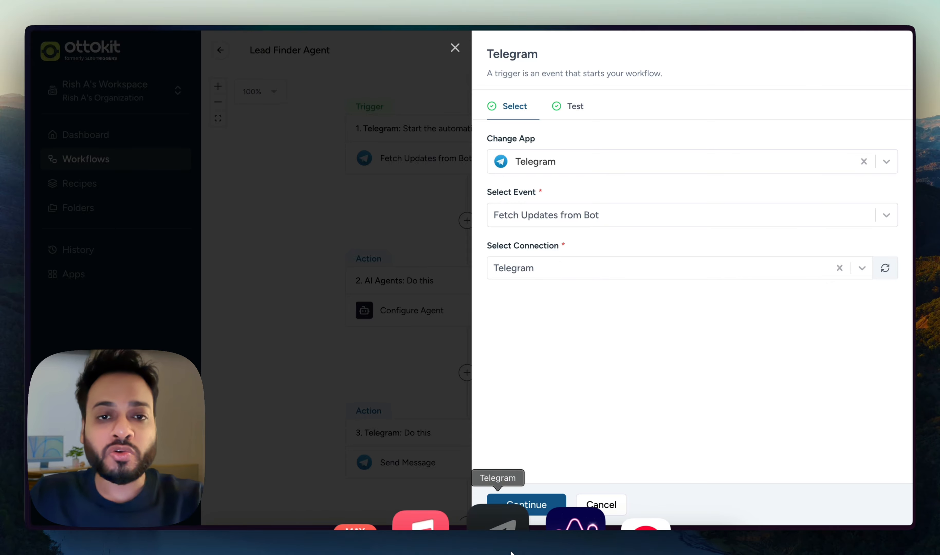
# Open the BotFather chat in Telegram and start the new-bot command.
pyautogui.click(495, 530)
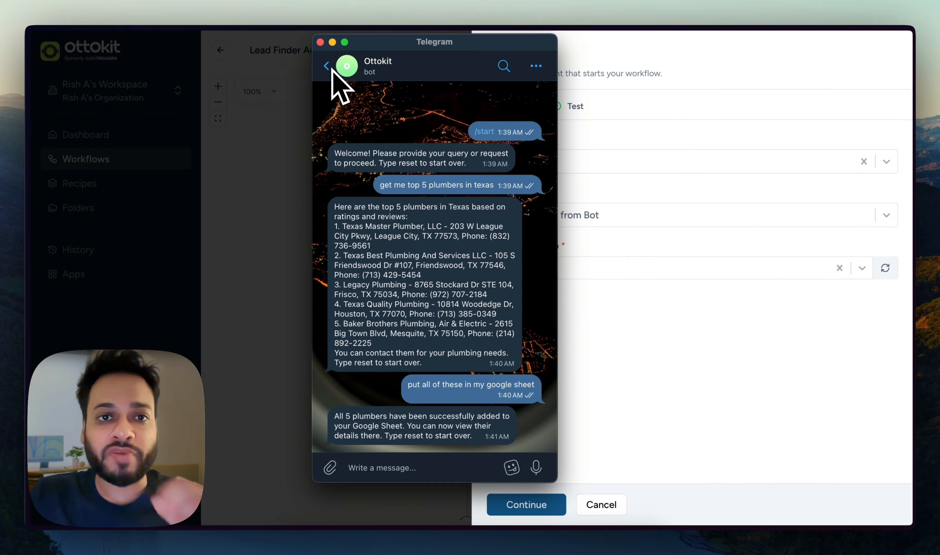
pyautogui.click(327, 67)
pyautogui.write('botfa')
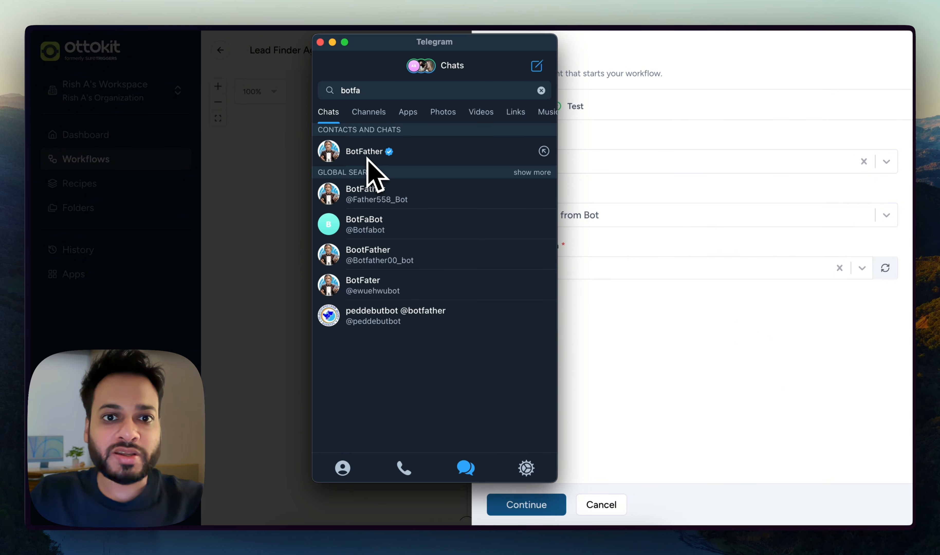
pyautogui.click(368, 159)
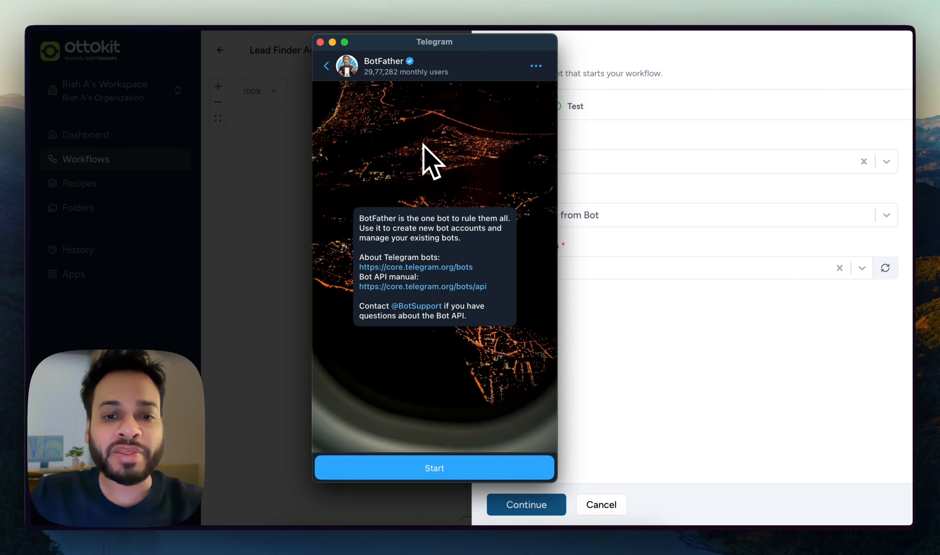
pyautogui.click(413, 467)
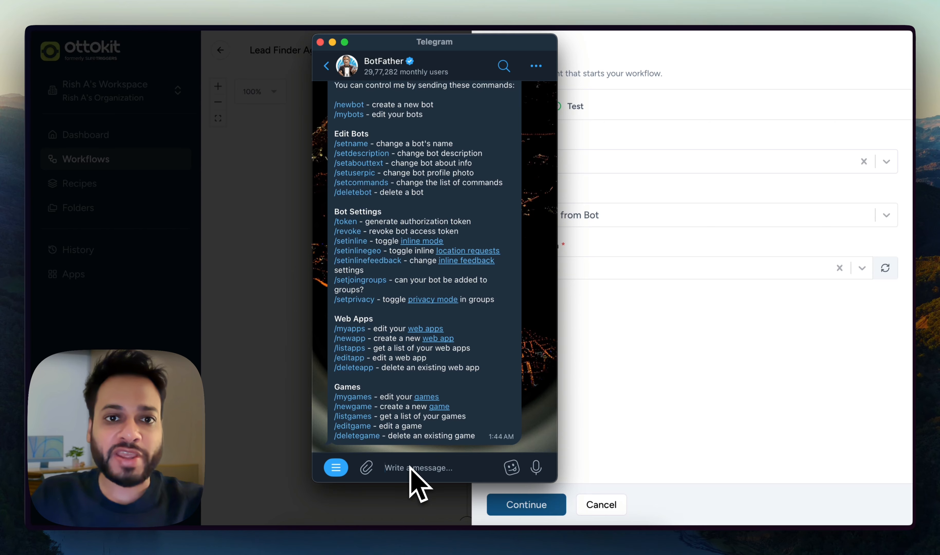
pyautogui.write('/')
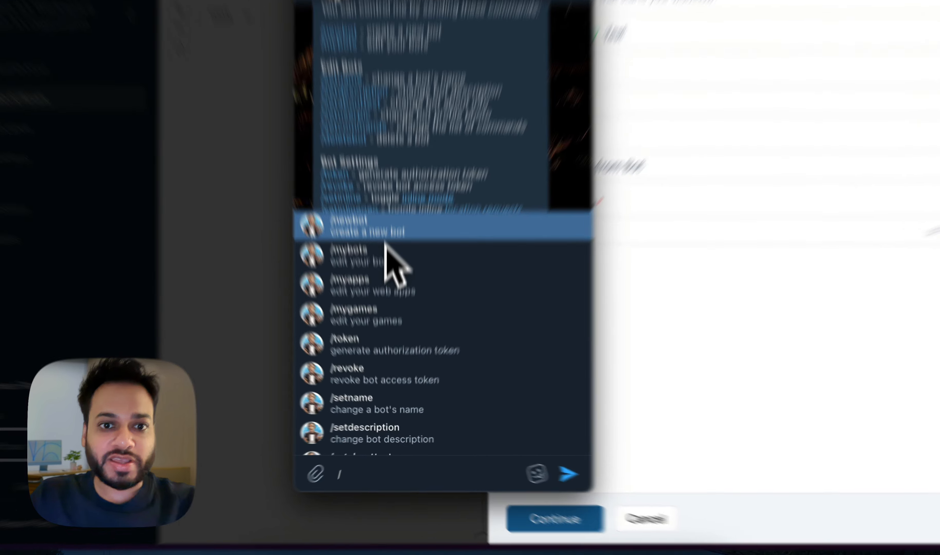
pyautogui.click(387, 266)
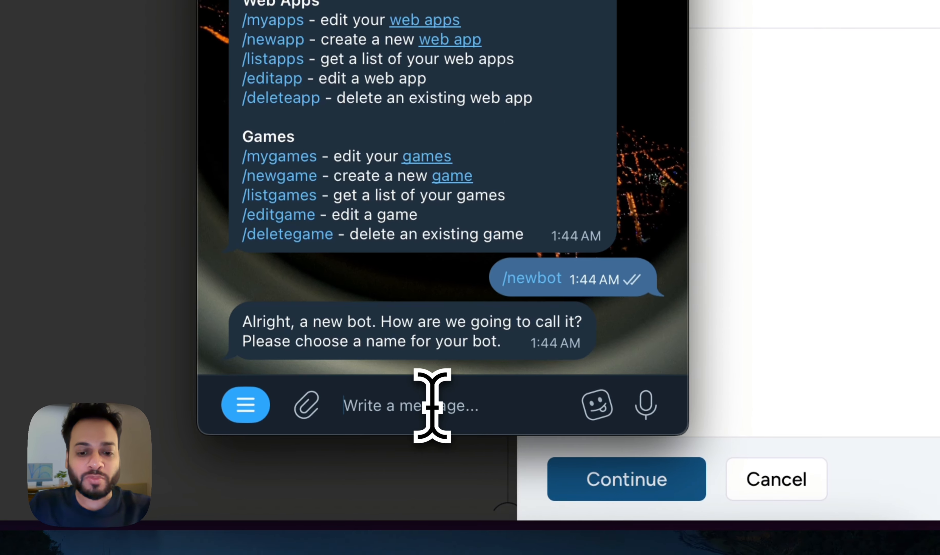
# Name the bot 'Yotube_test'; after youtube_test_bot proves taken, use username judf234_bot.
pyautogui.write('Yotu')
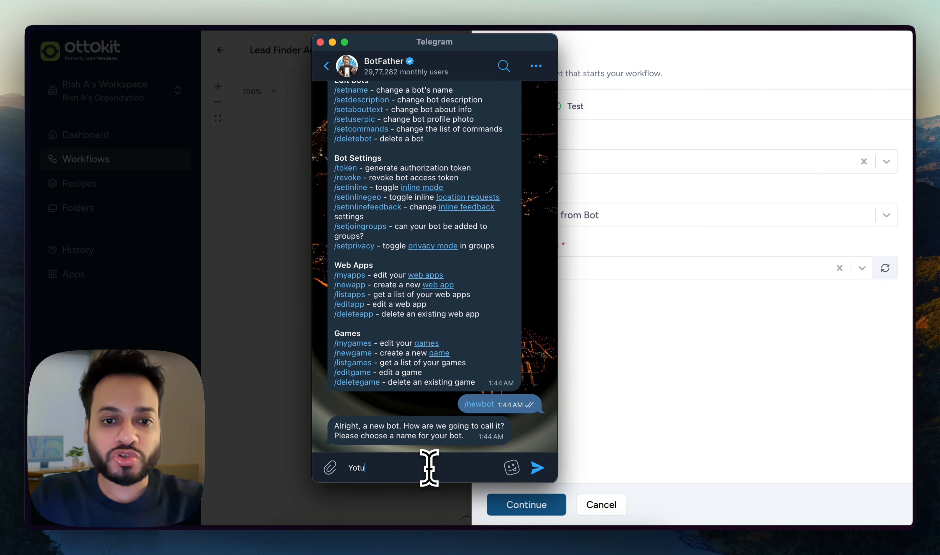
pyautogui.write('be_test')
pyautogui.press('Return')
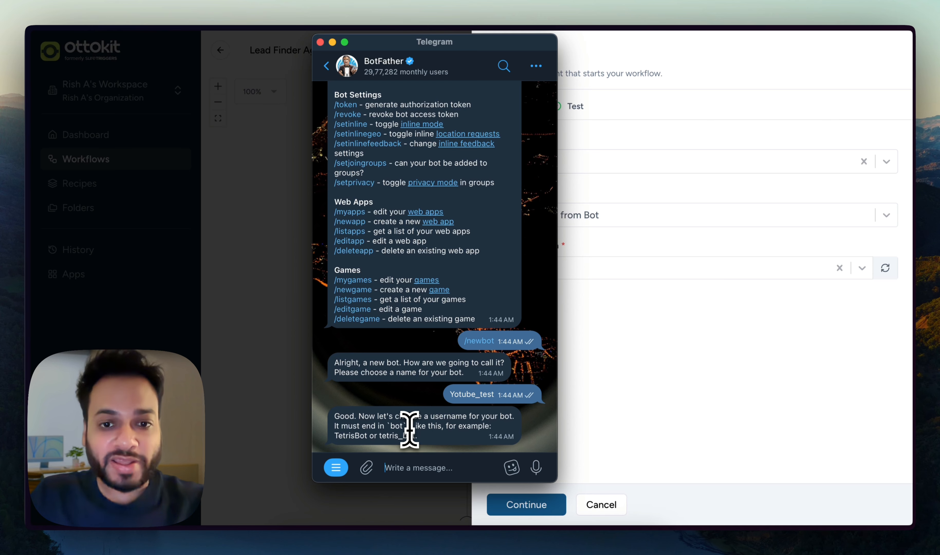
pyautogui.write('youtube_test_bot')
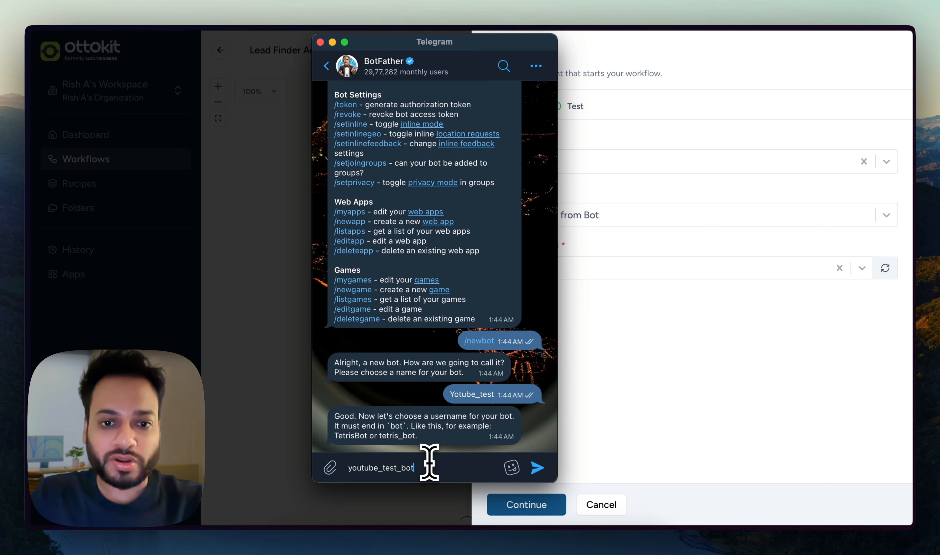
pyautogui.press('Return')
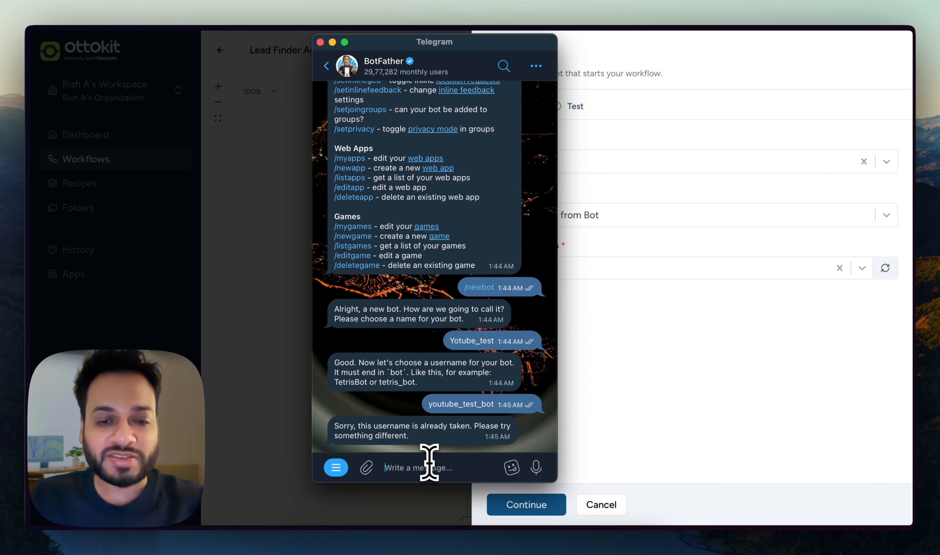
pyautogui.write('judf234')
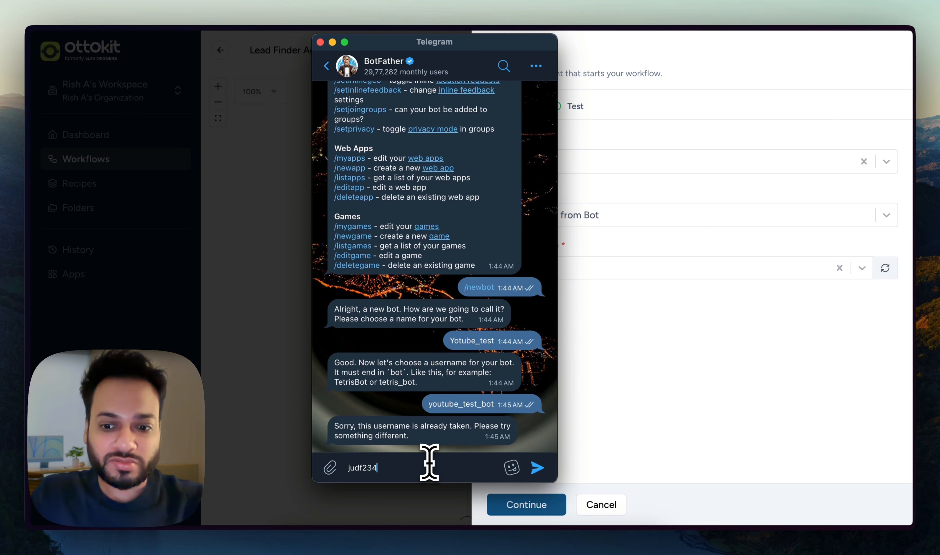
pyautogui.write('_bot')
pyautogui.press('Return')
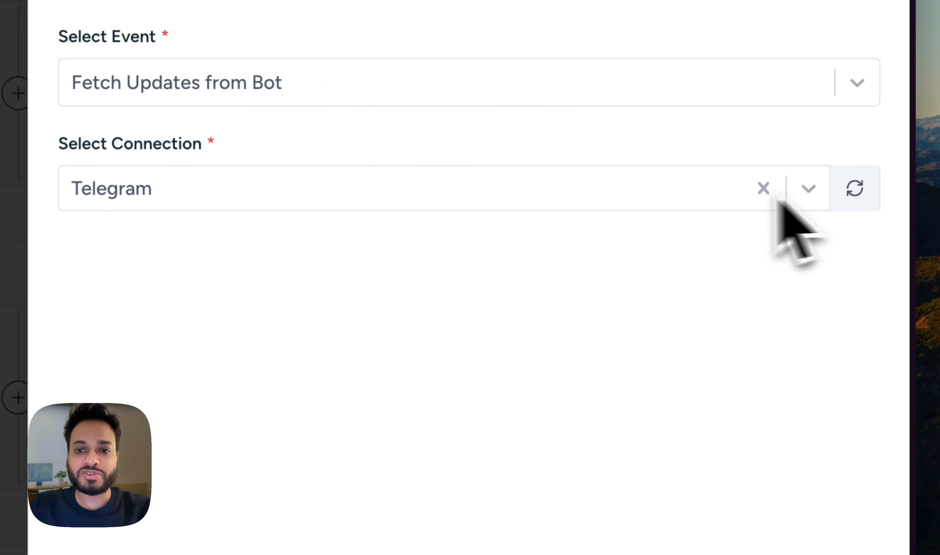
# Start a new Telegram connection for the trigger and fetch the new bot's token from Telegram.
pyautogui.click(685, 200)
pyautogui.click(492, 372)
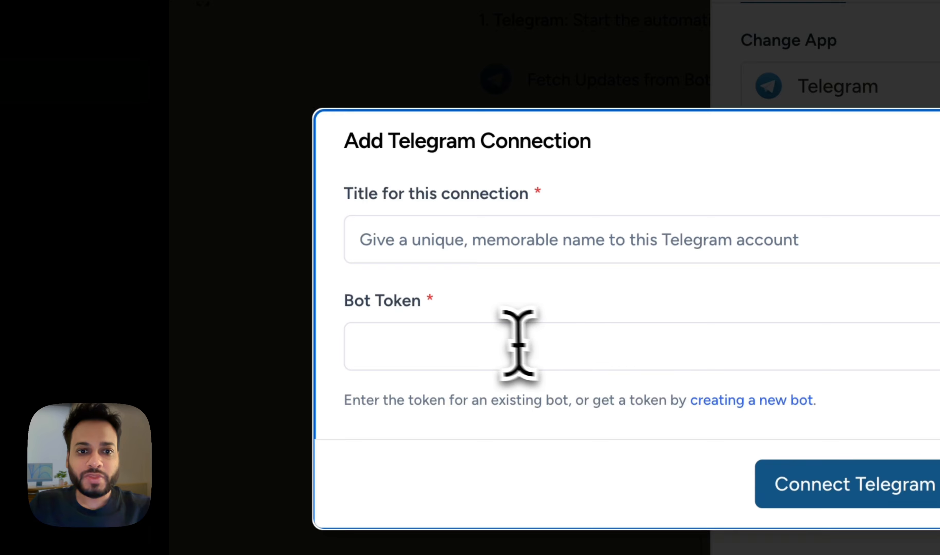
pyautogui.click(67, 243)
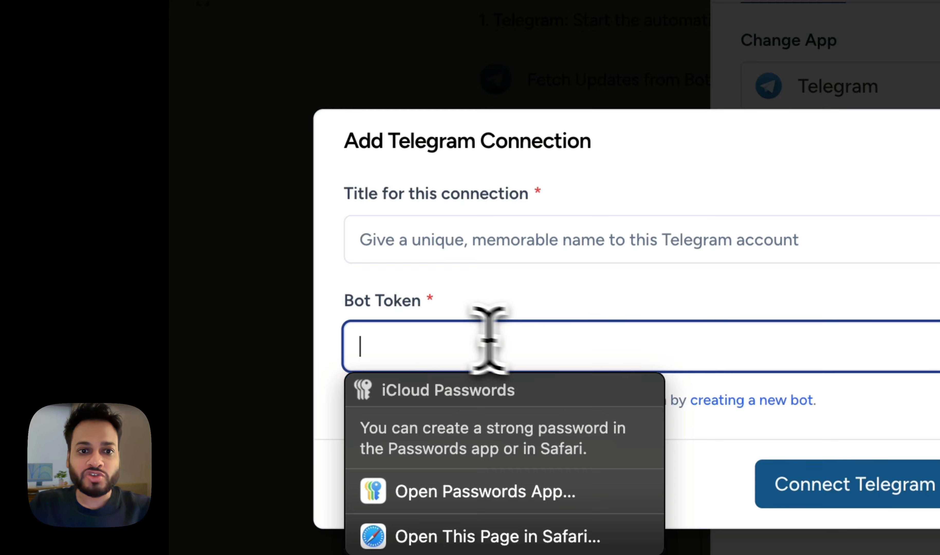
pyautogui.click(360, 319)
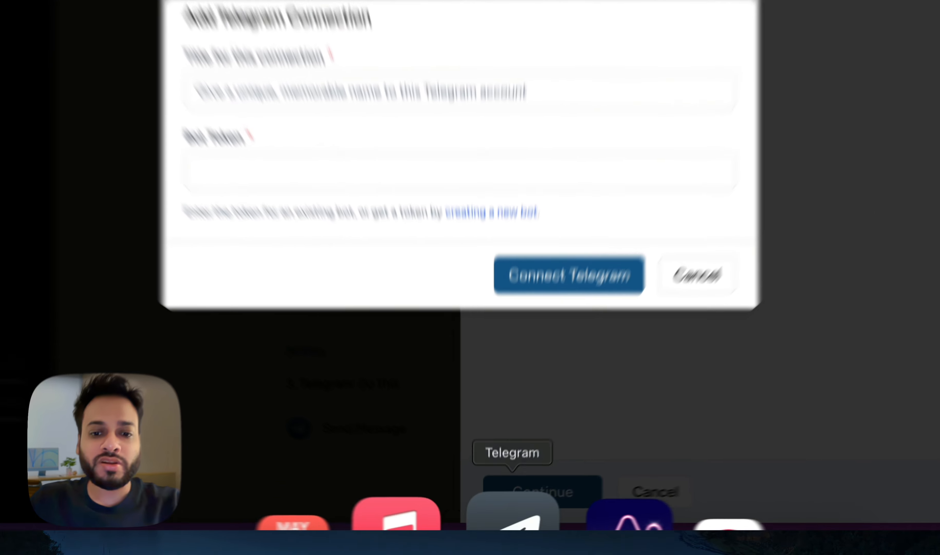
pyautogui.click(506, 524)
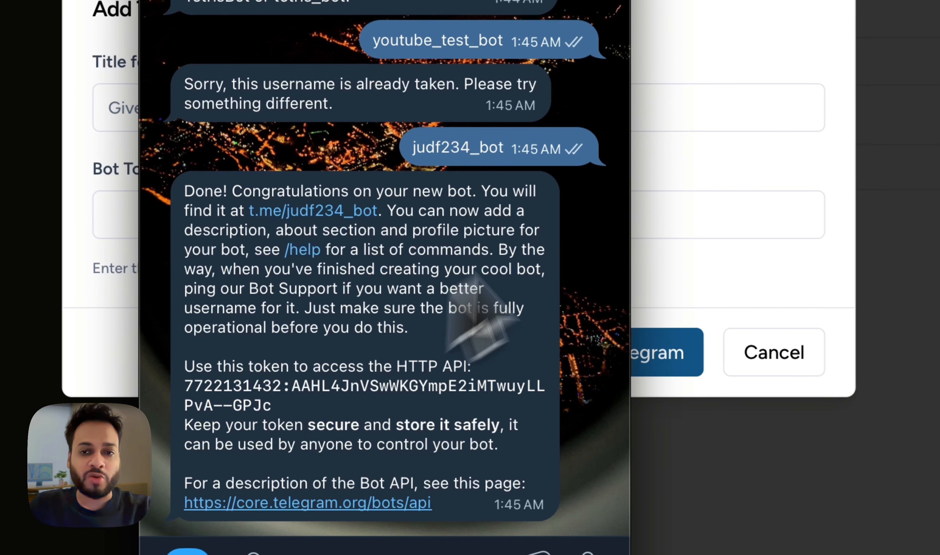
pyautogui.click(757, 175)
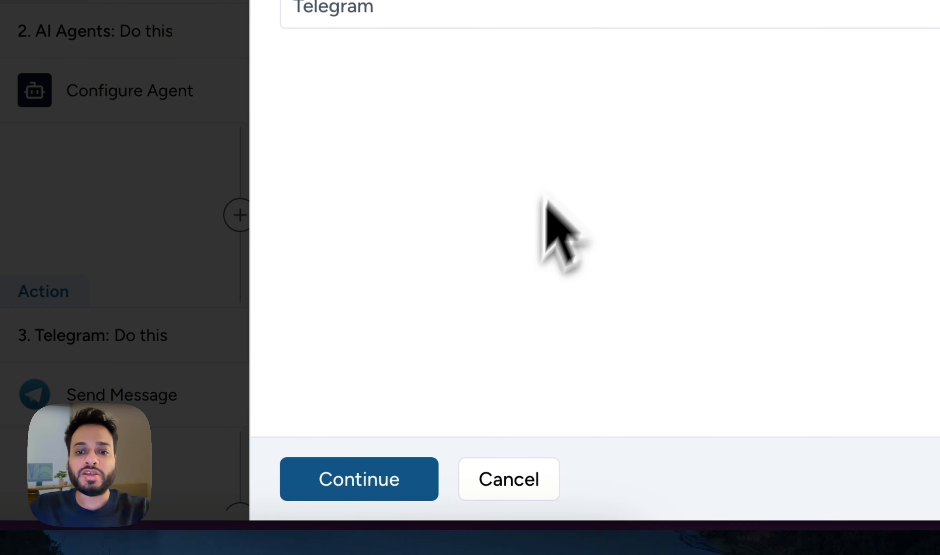
# Continue to the trigger test and send 'test' to the bot in Telegram.
pyautogui.click(393, 475)
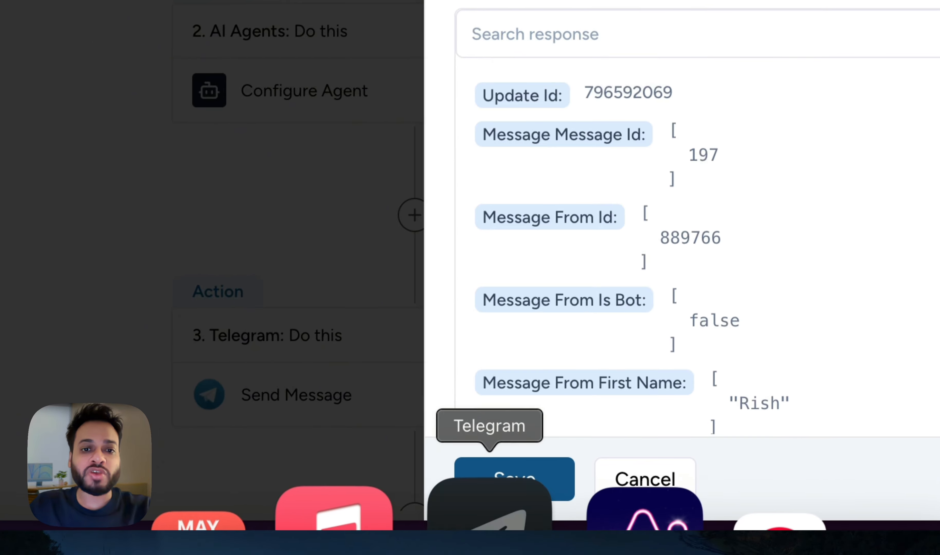
pyautogui.click(489, 514)
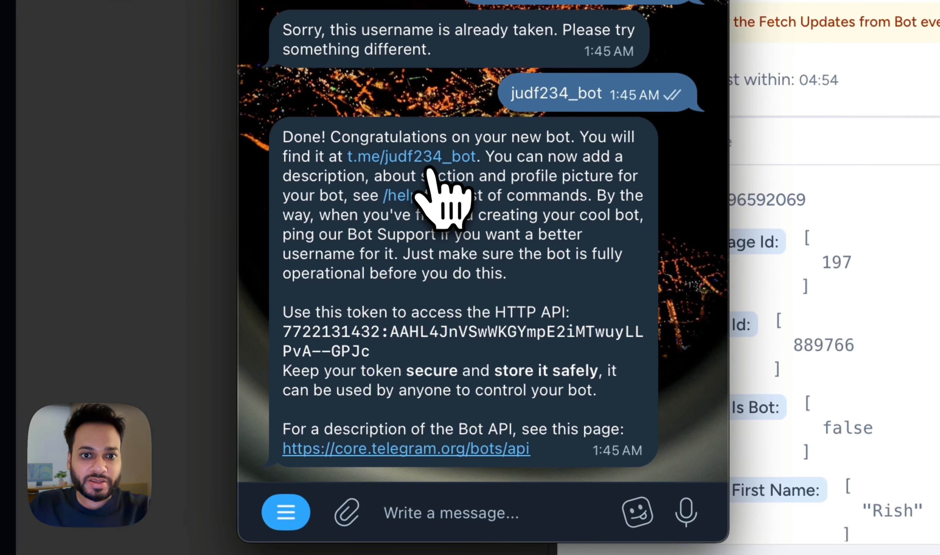
pyautogui.click(427, 160)
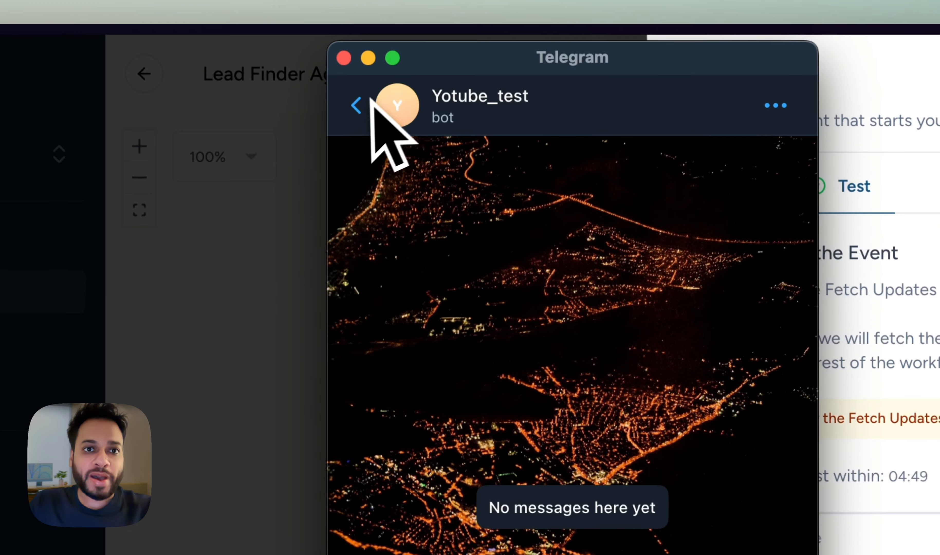
pyautogui.click(359, 105)
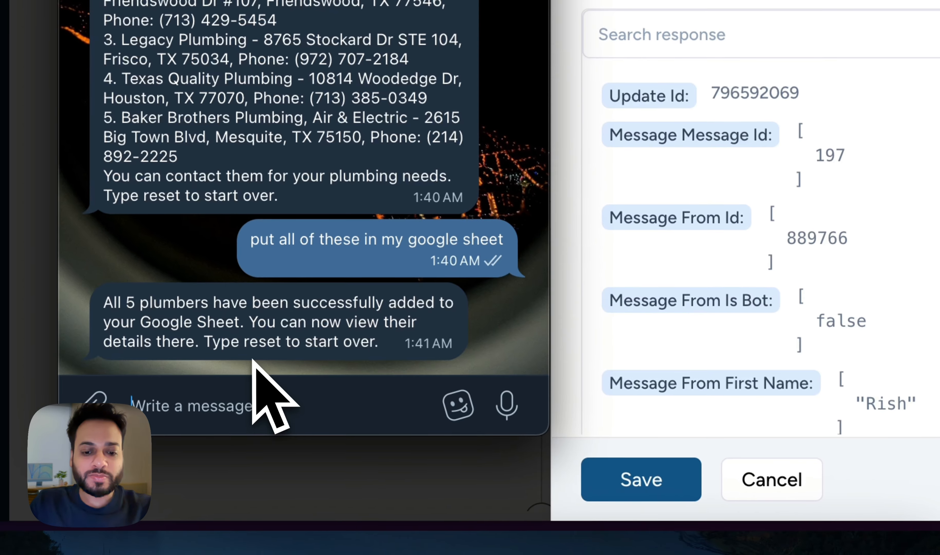
pyautogui.write('test')
pyautogui.press('Return')
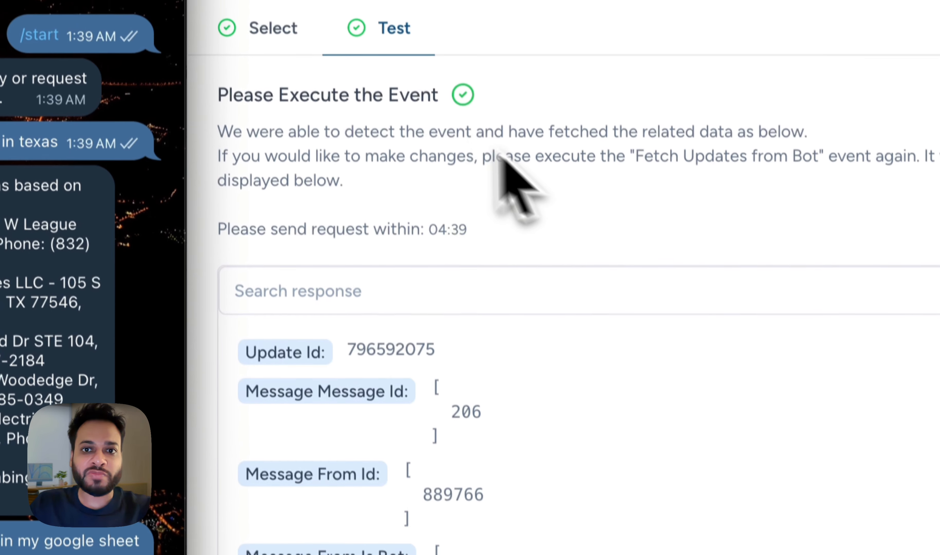
# Save the tested Telegram trigger and confirm the workflow update.
pyautogui.click(426, 132)
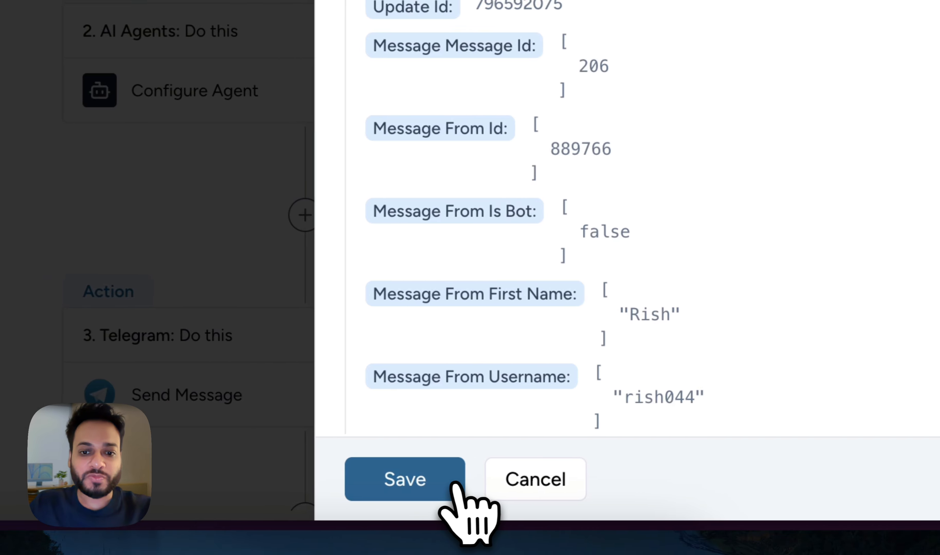
pyautogui.click(398, 491)
pyautogui.click(496, 196)
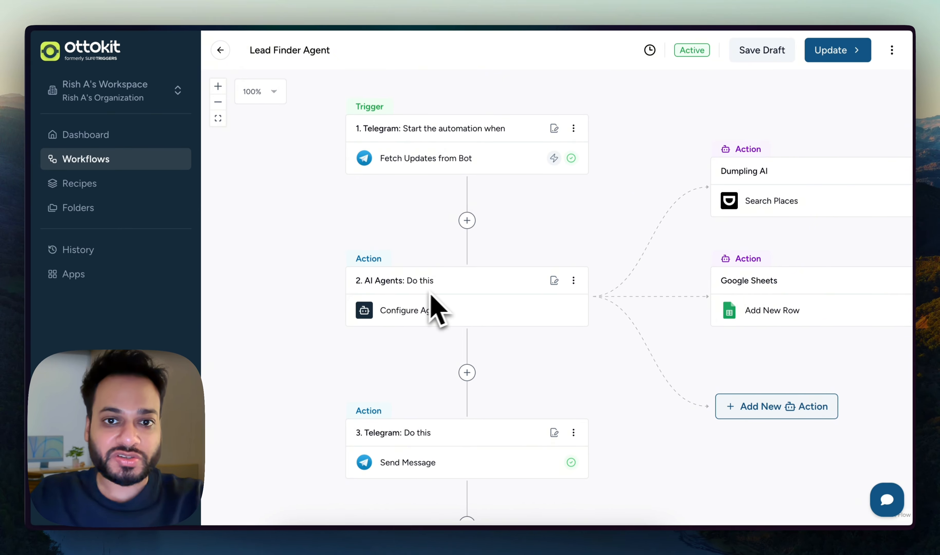
# Try adding an AI Agents step after the trigger, then open the existing AI Agents step instead.
pyautogui.click(467, 221)
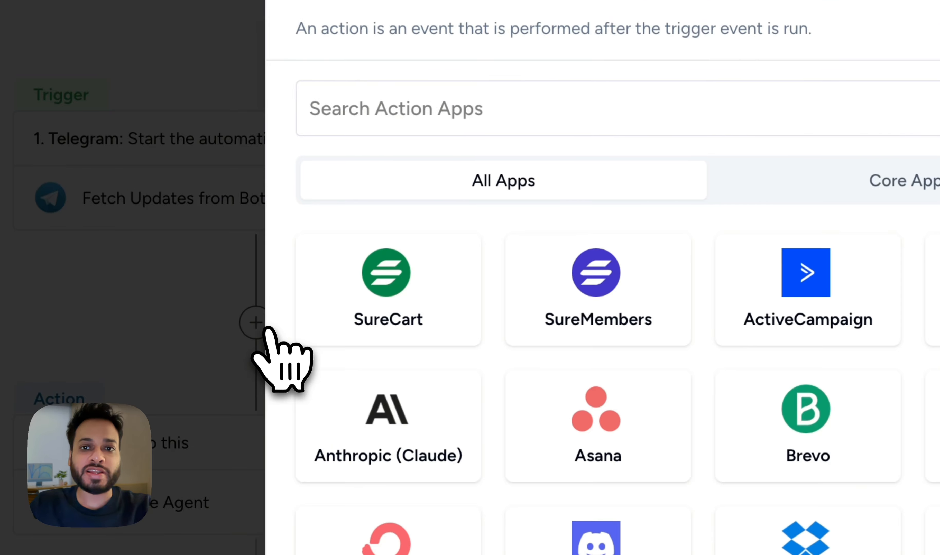
pyautogui.click(805, 188)
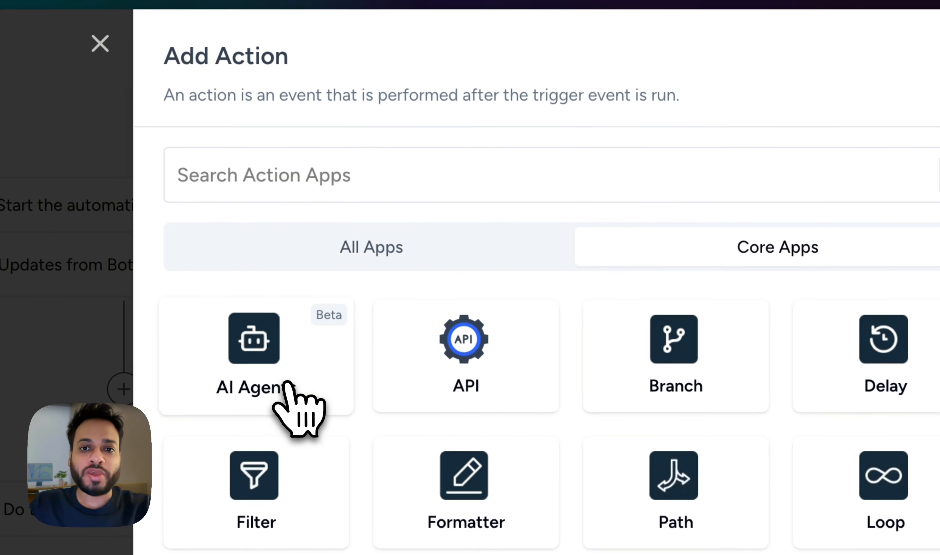
pyautogui.click(286, 384)
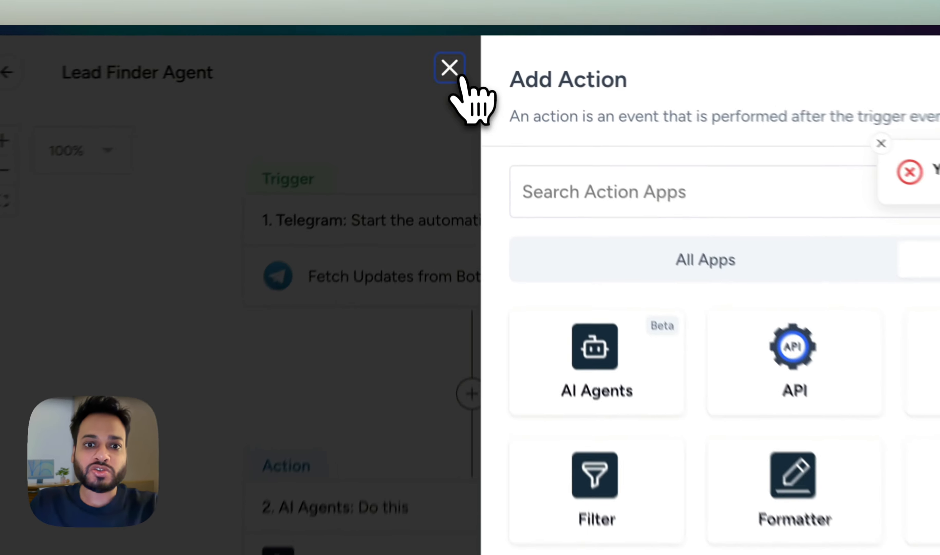
pyautogui.click(450, 68)
pyautogui.click(434, 527)
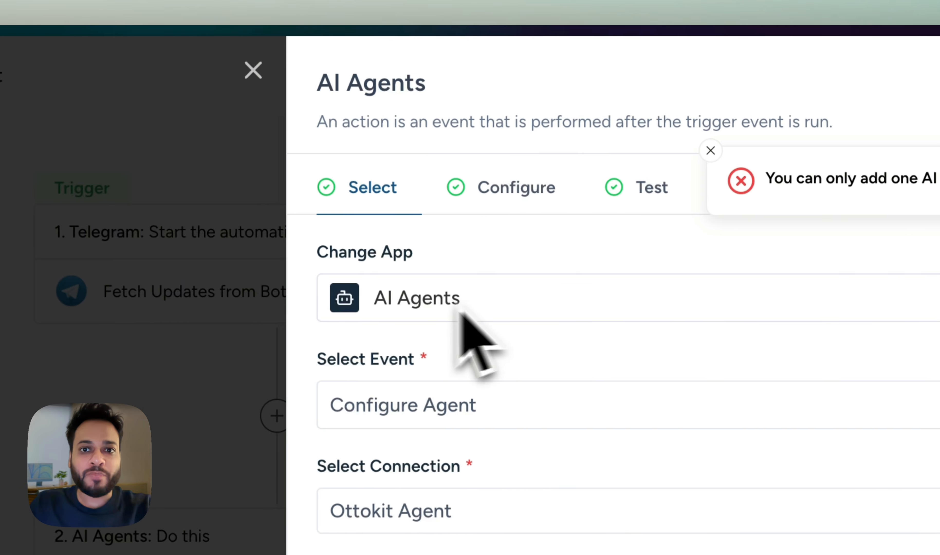
# Choose Create New Connection for AI Agents and highlight the OpenAI SECRET KEY label.
pyautogui.click(439, 420)
pyautogui.click(420, 407)
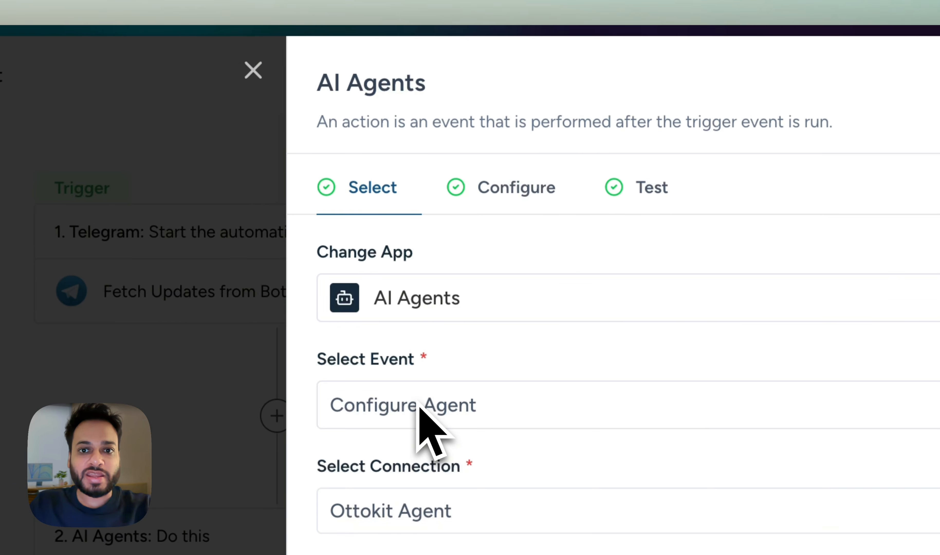
pyautogui.click(441, 513)
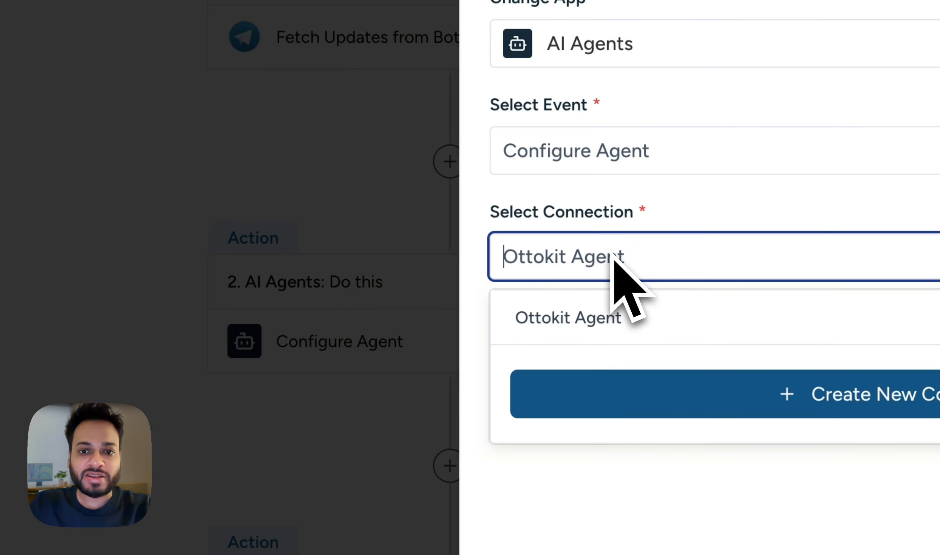
pyautogui.click(679, 391)
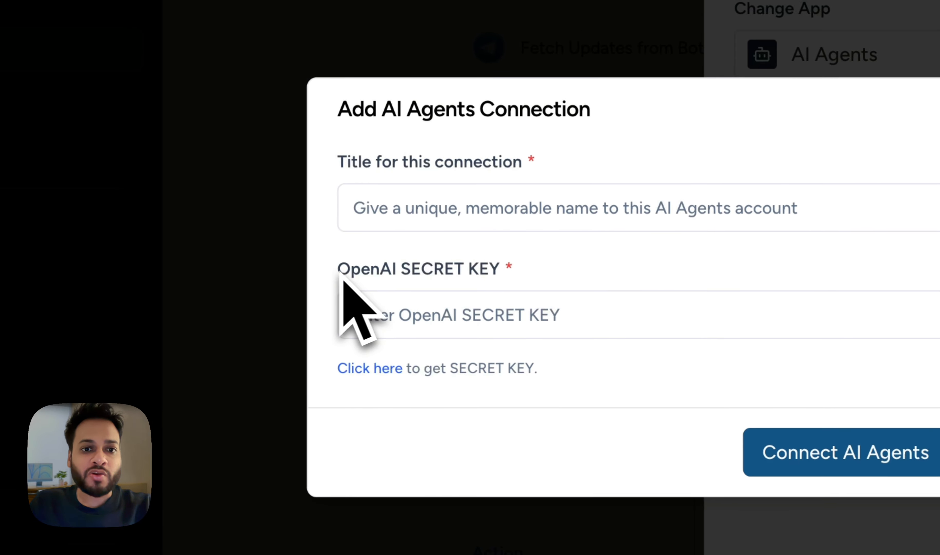
pyautogui.moveTo(96, 263); pyautogui.dragTo(244, 266)
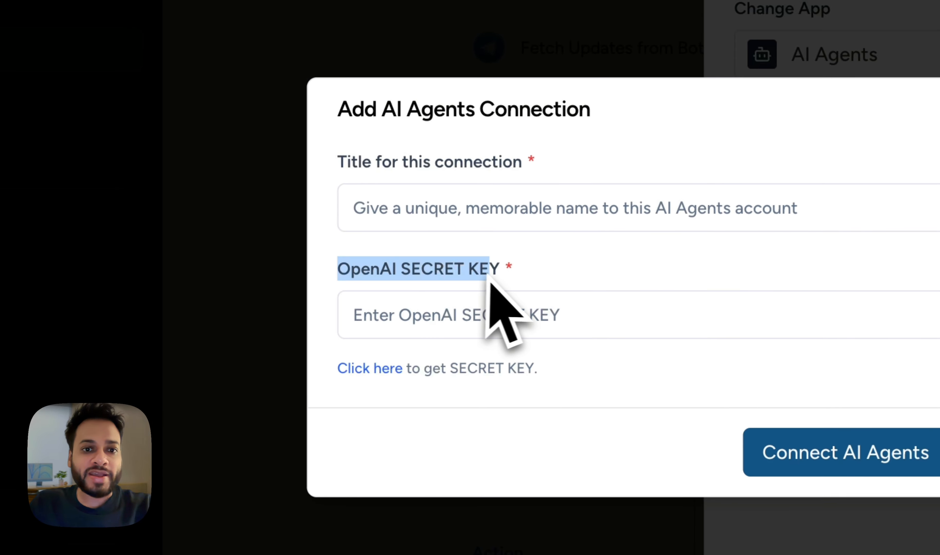
pyautogui.moveTo(489, 280); pyautogui.dragTo(500, 280)
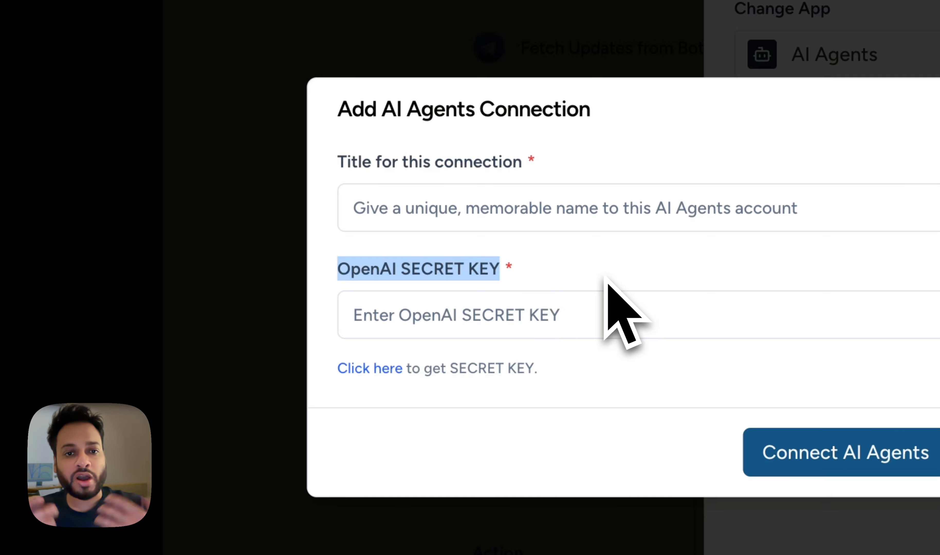
# Open OpenAI Platform's API keys page in a new tab, then start and cancel a new secret key.
pyautogui.press('super+t')
pyautogui.write('op')
pyautogui.press('super+a')
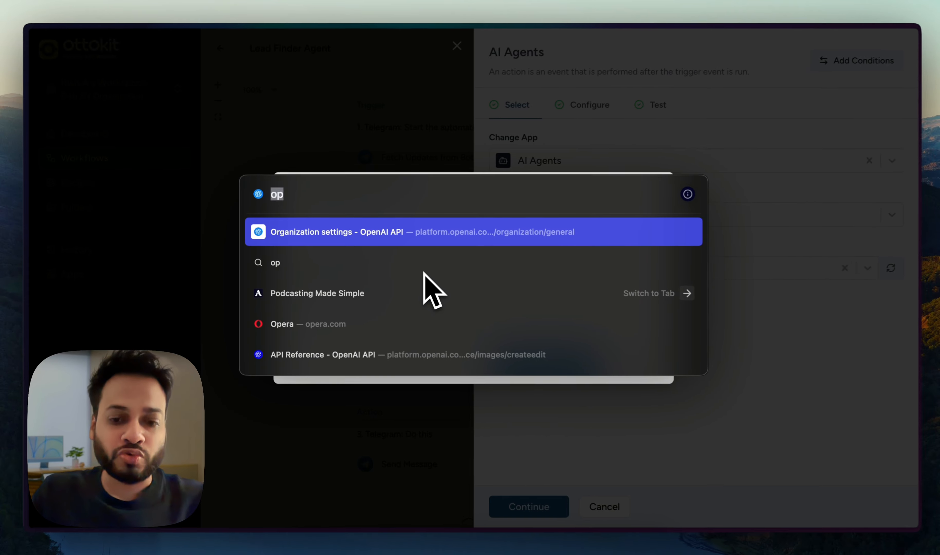
pyautogui.write('ap')
pyautogui.write('ope')
pyautogui.press('Return')
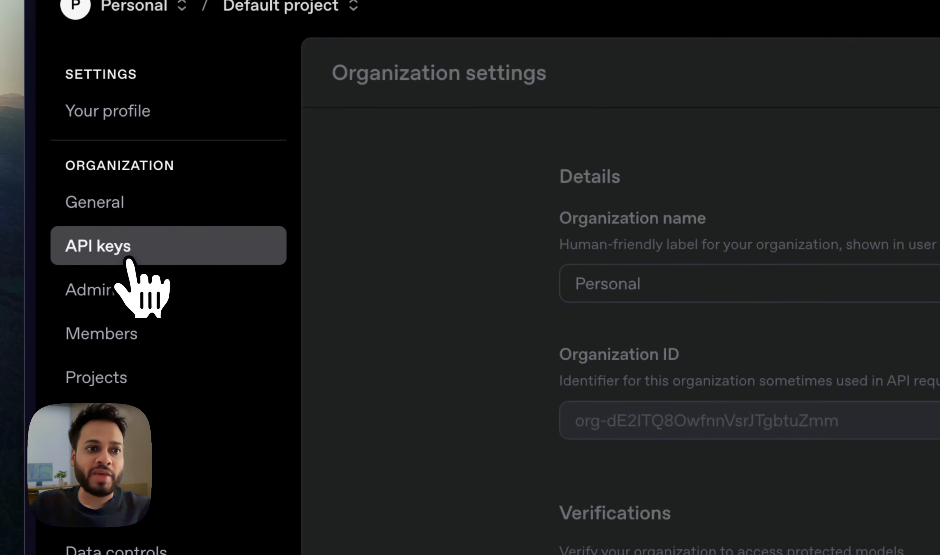
pyautogui.click(130, 259)
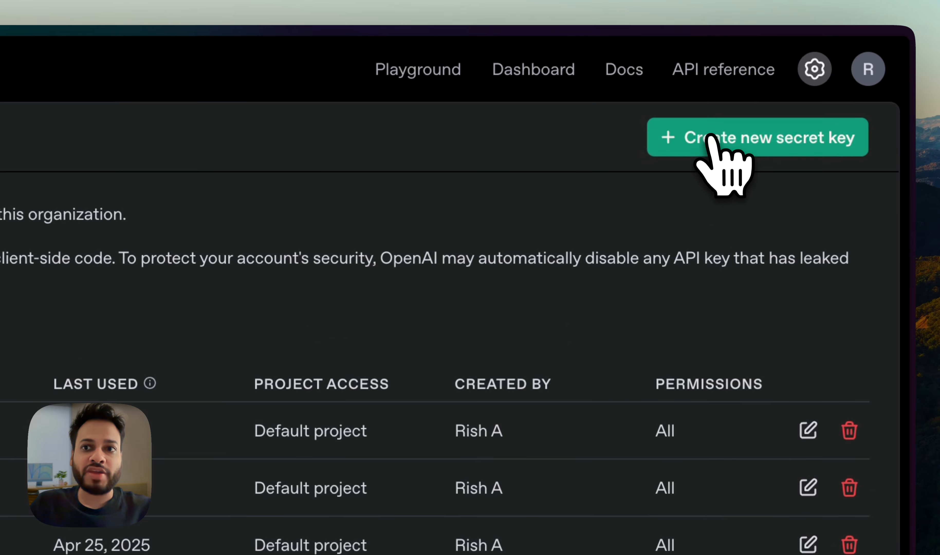
pyautogui.click(720, 164)
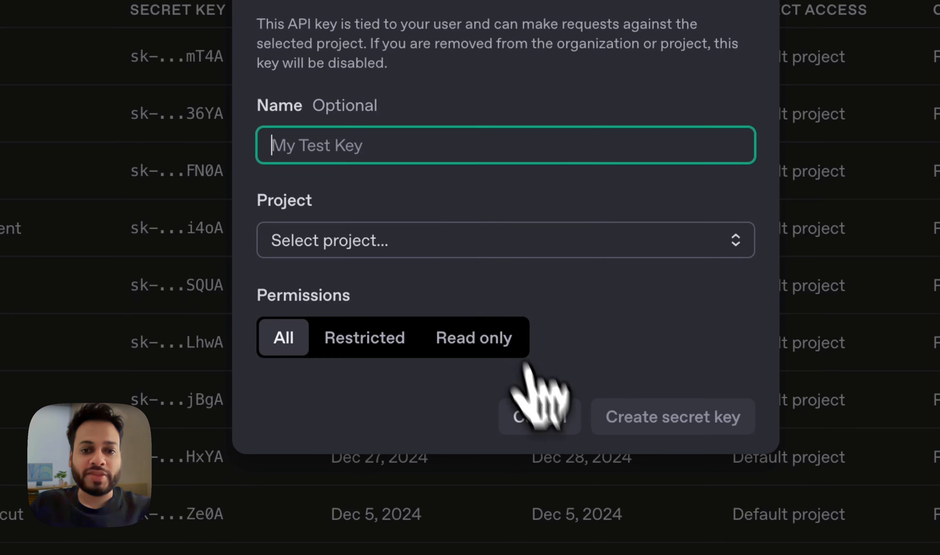
pyautogui.click(550, 421)
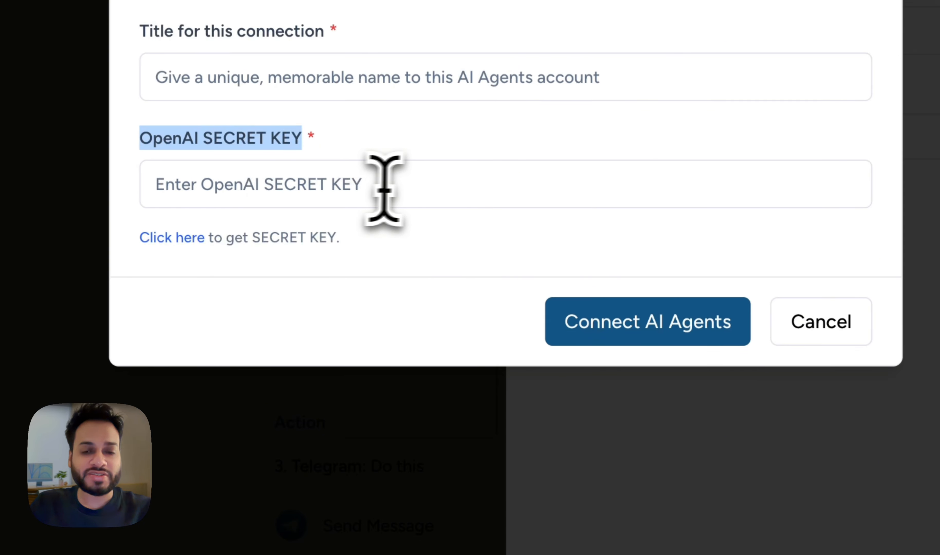
# Abandon the new AI Agents connection, keep the Ottokit Agent connection, and continue to Configure.
pyautogui.click(406, 187)
pyautogui.click(522, 151)
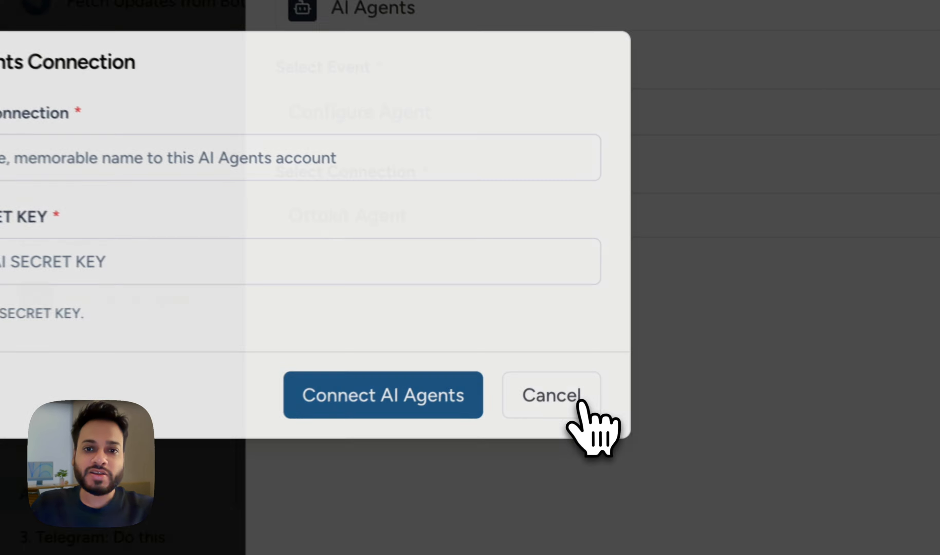
pyautogui.click(631, 362)
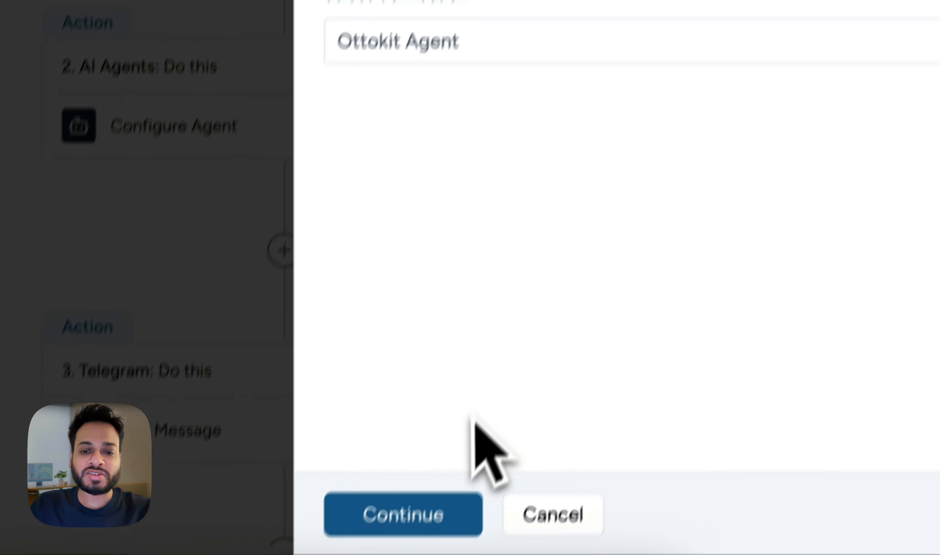
pyautogui.click(419, 515)
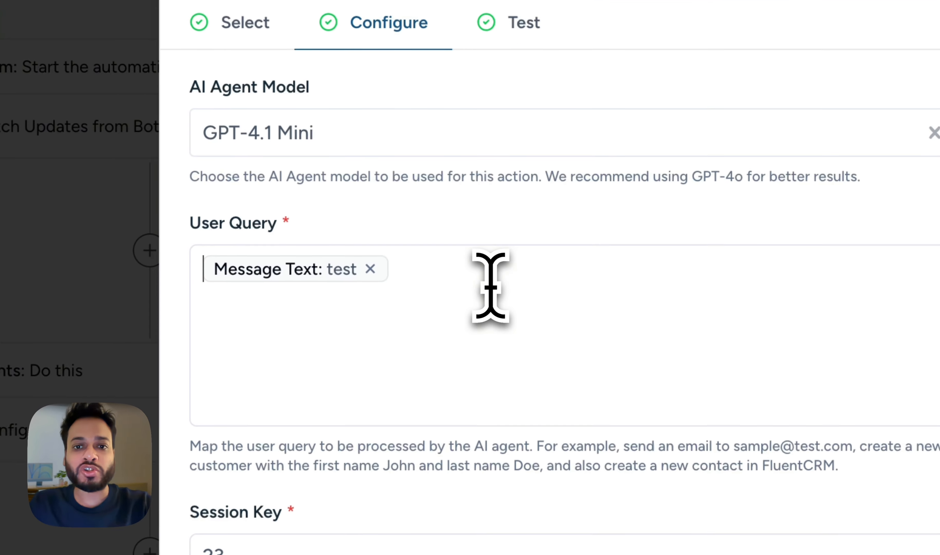
pyautogui.click(621, 233)
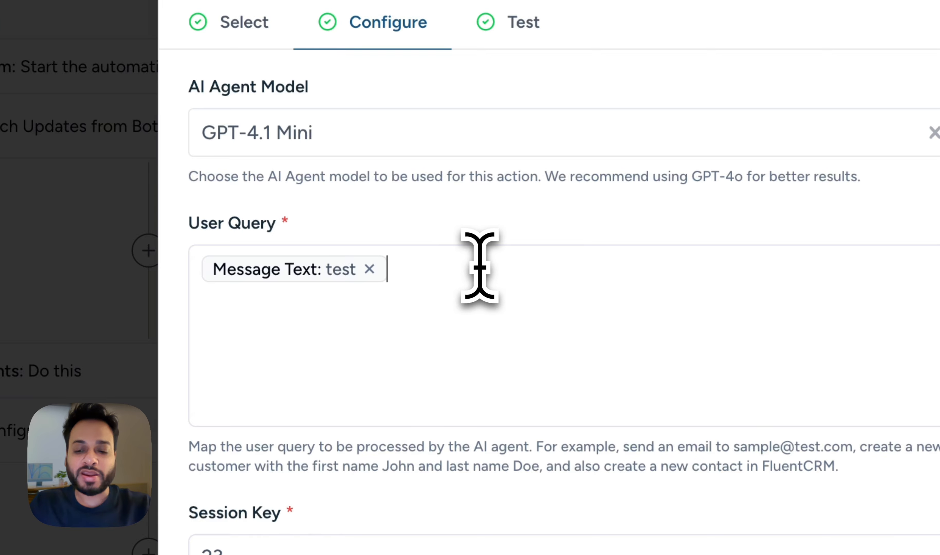
pyautogui.write('@')
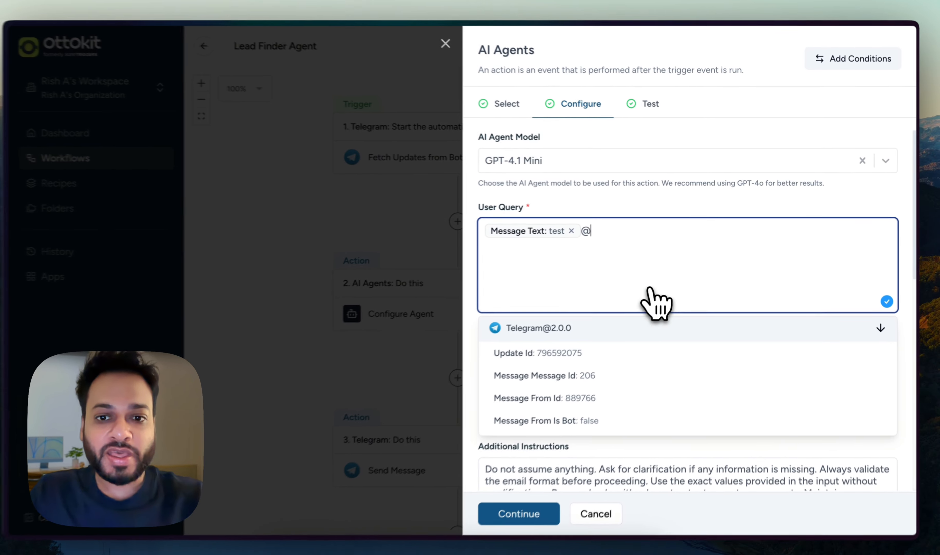
pyautogui.scroll(-5, 641, 395)
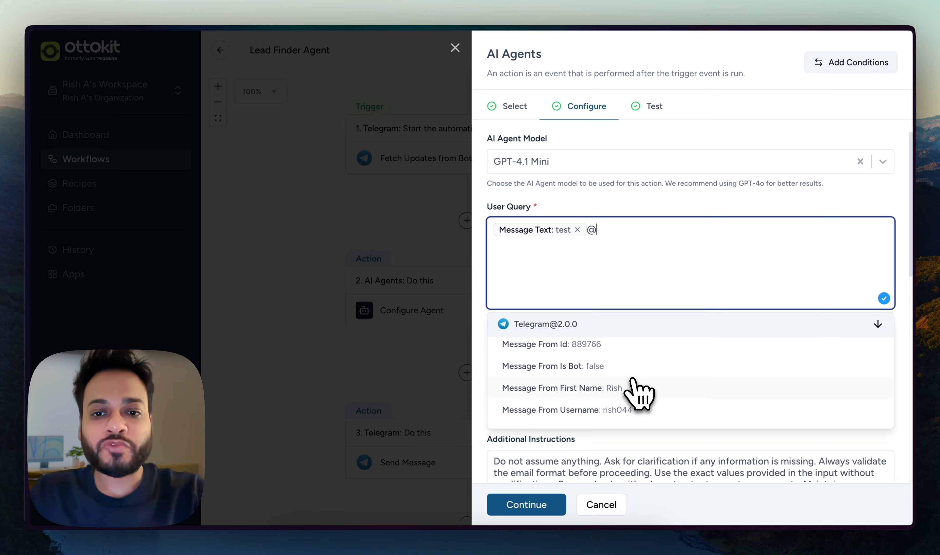
pyautogui.scroll(-2, 640, 394)
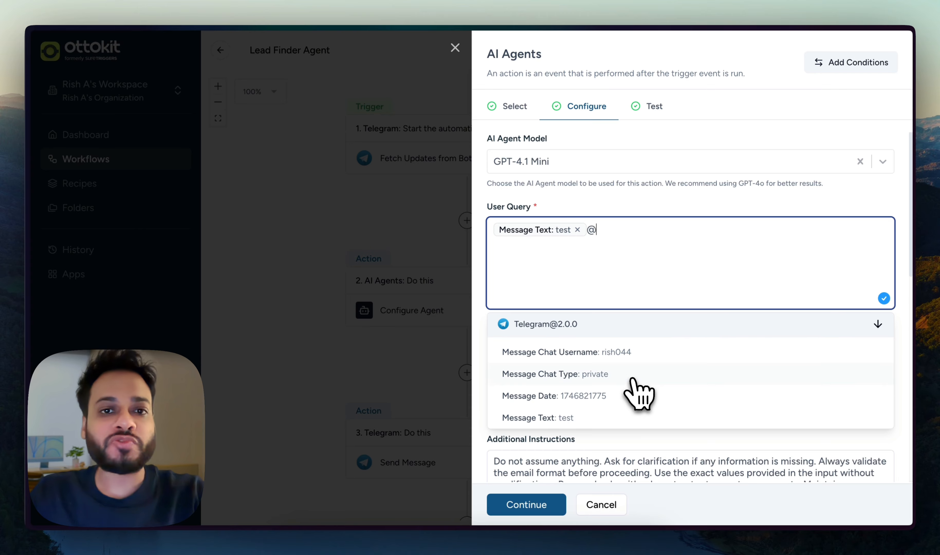
pyautogui.scroll(-2, 640, 394)
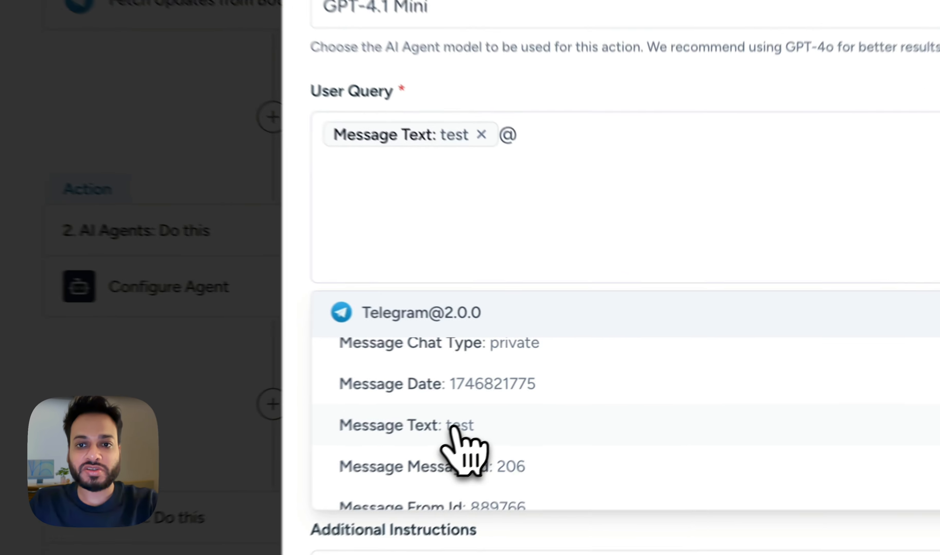
pyautogui.click(550, 385)
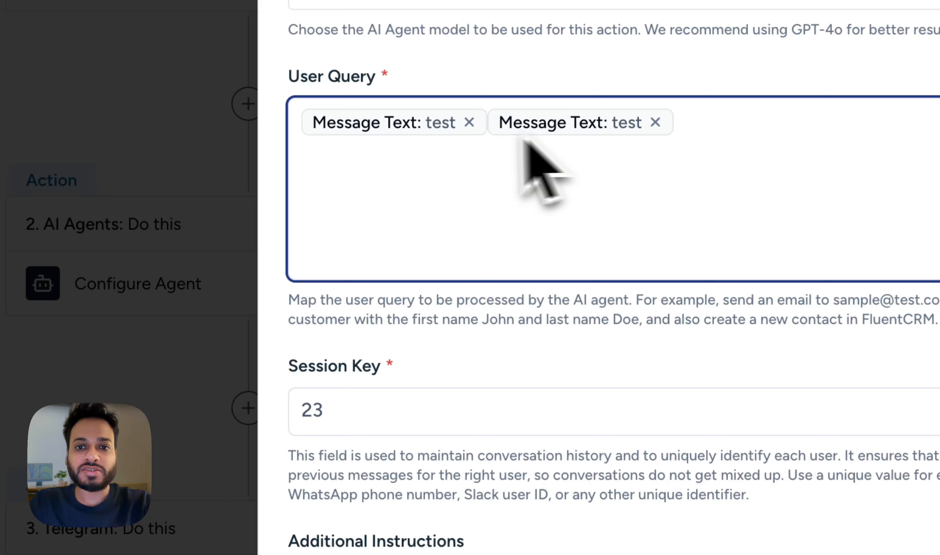
pyautogui.click(655, 122)
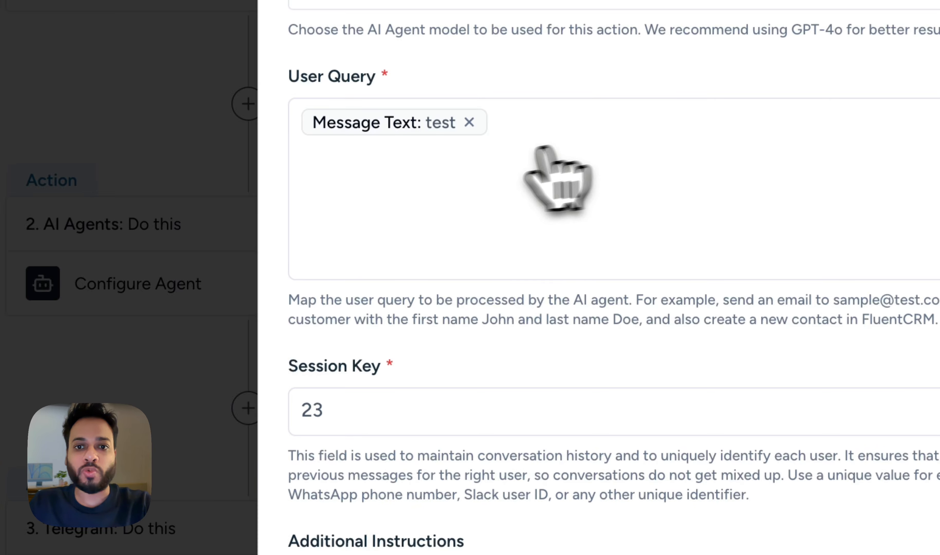
pyautogui.scroll(-2, 482, 157)
pyautogui.scroll(-2, 398, 314)
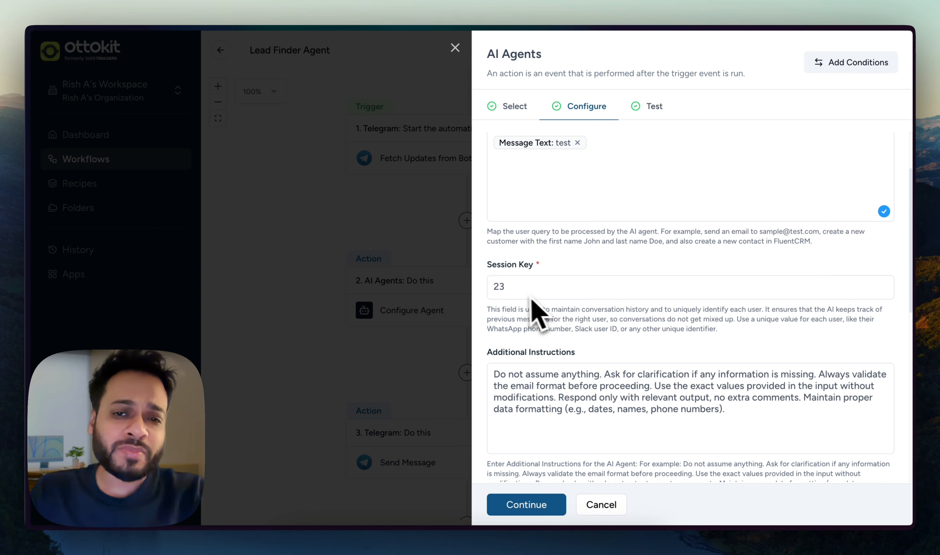
# Review Additional Instructions, Fallback Message and Max Runs Per Message 5, then continue to testing.
pyautogui.scroll(-3, 557, 324)
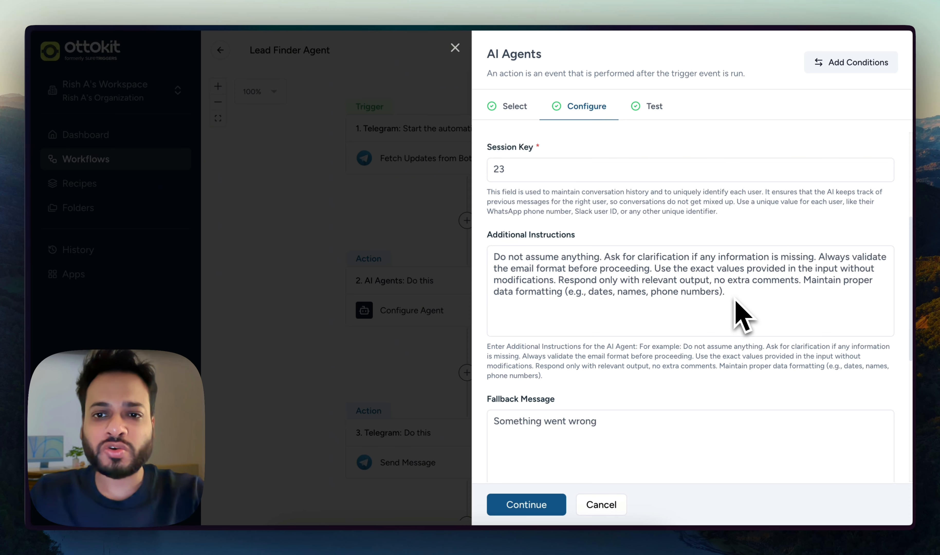
pyautogui.scroll(-5, 652, 278)
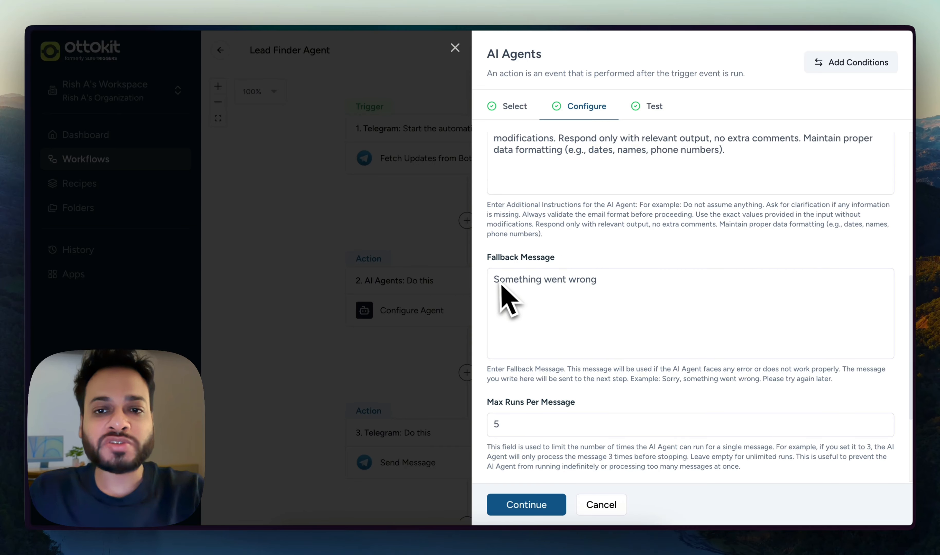
pyautogui.scroll(-2, 570, 309)
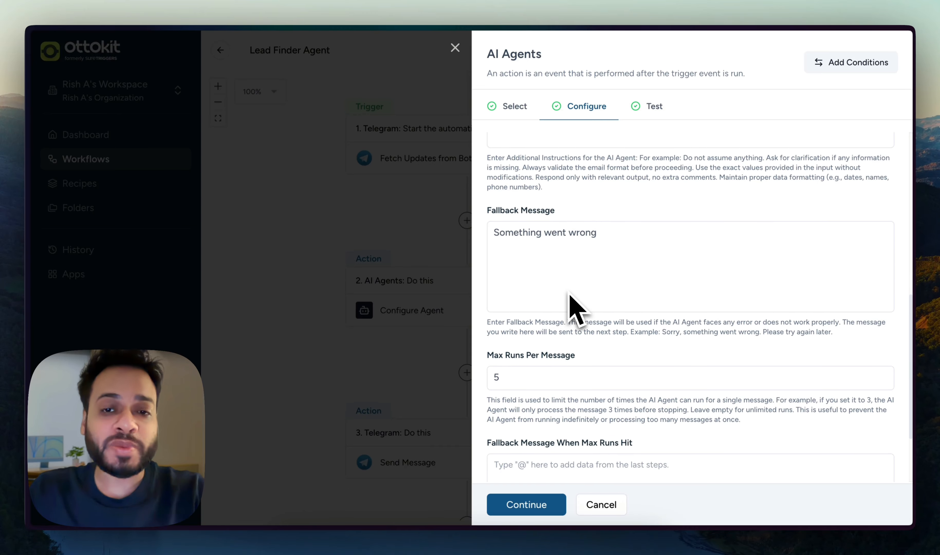
pyautogui.scroll(-3, 570, 309)
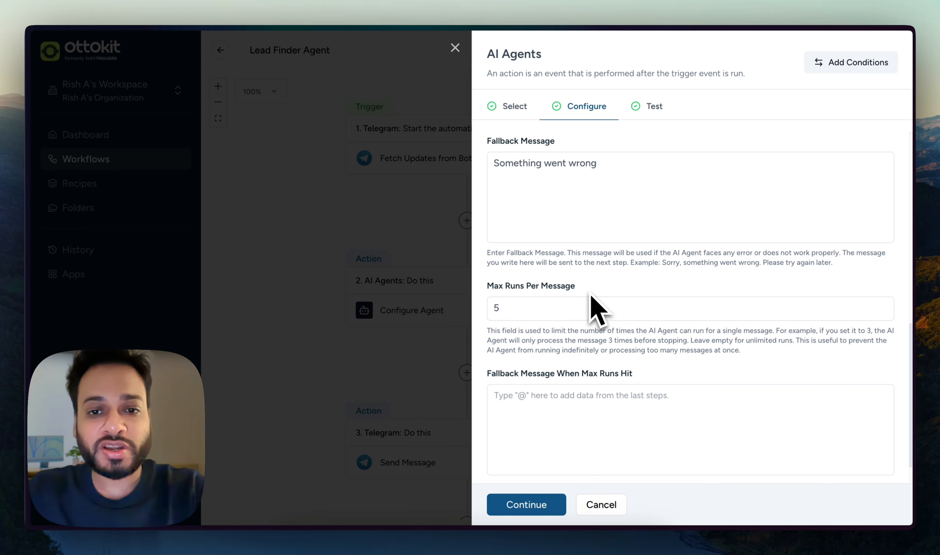
pyautogui.click(527, 307)
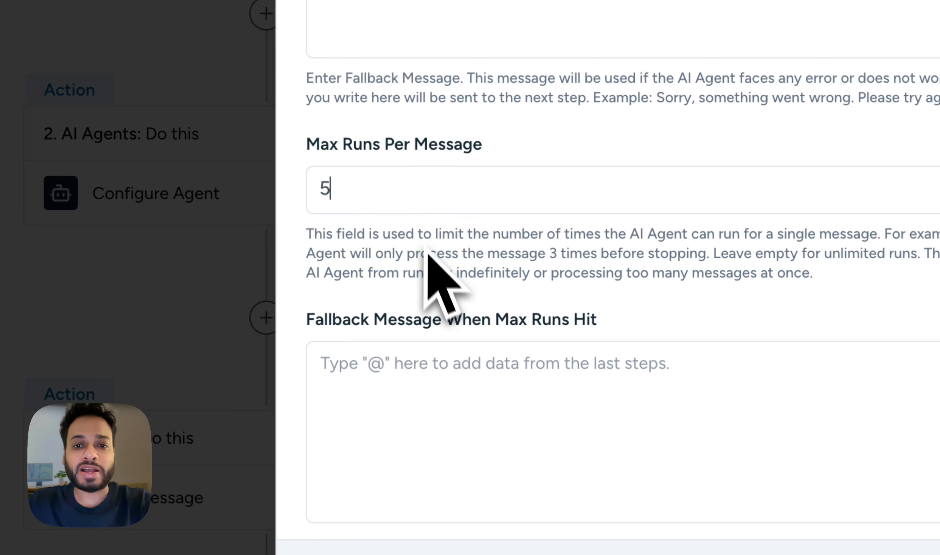
pyautogui.scroll(-2, 435, 305)
pyautogui.click(442, 350)
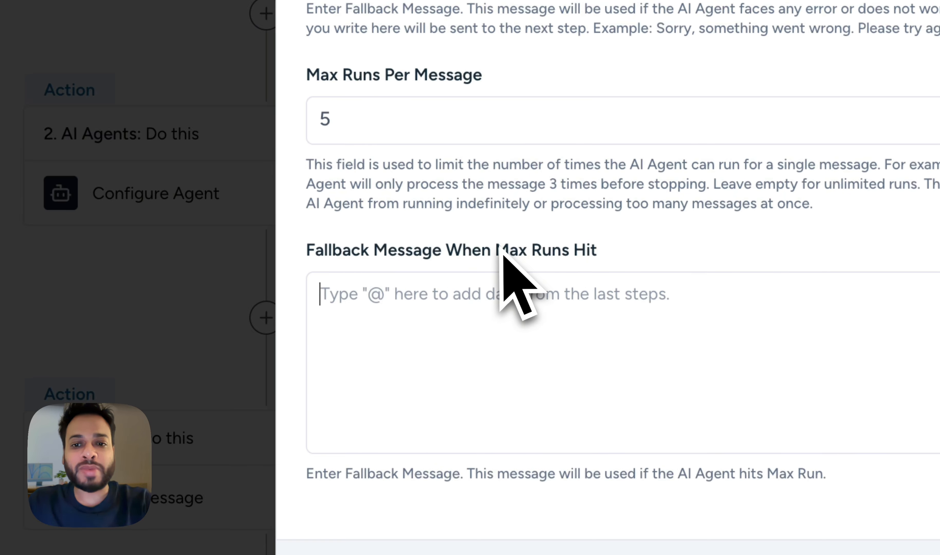
pyautogui.moveTo(497, 253); pyautogui.dragTo(618, 258)
pyautogui.click(619, 258)
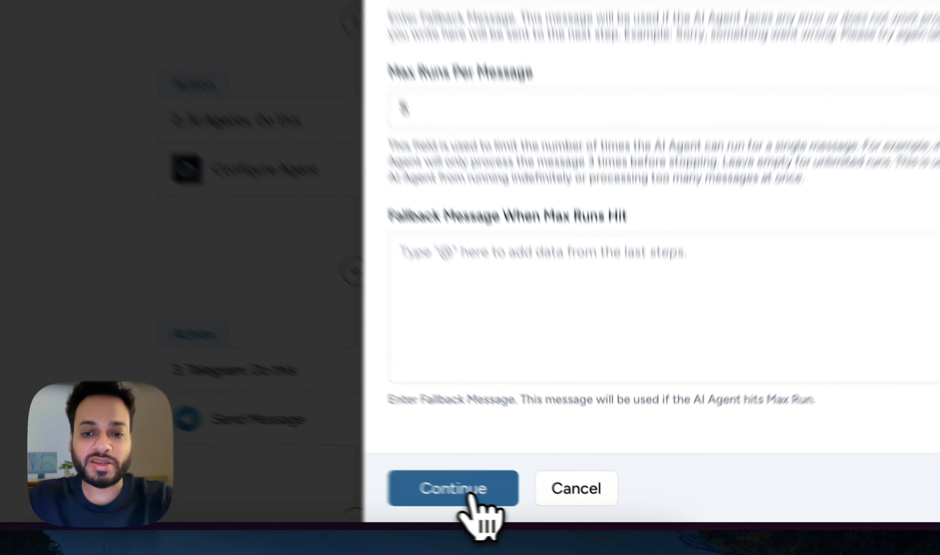
pyautogui.click(526, 504)
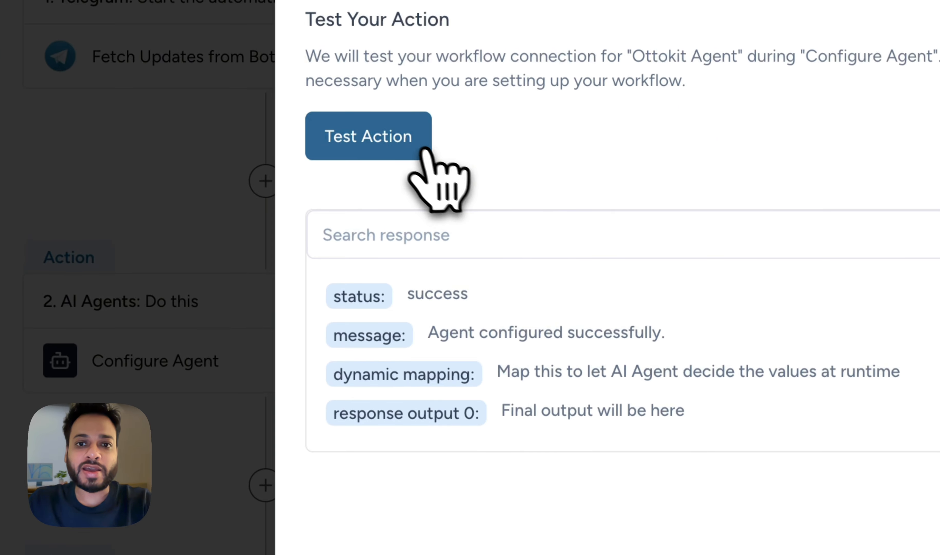
# Test the AI Agents step, then save and confirm the workflow update.
pyautogui.click(421, 150)
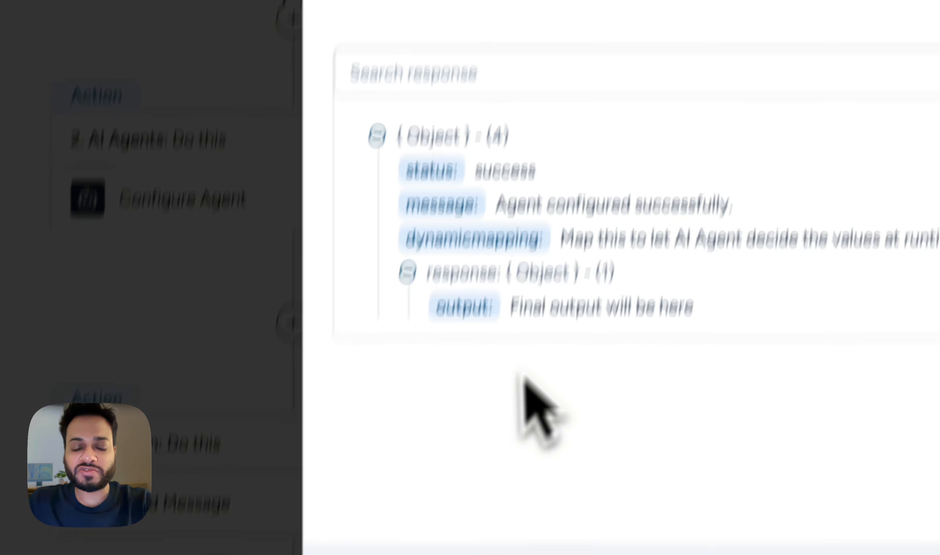
pyautogui.click(434, 483)
pyautogui.click(413, 350)
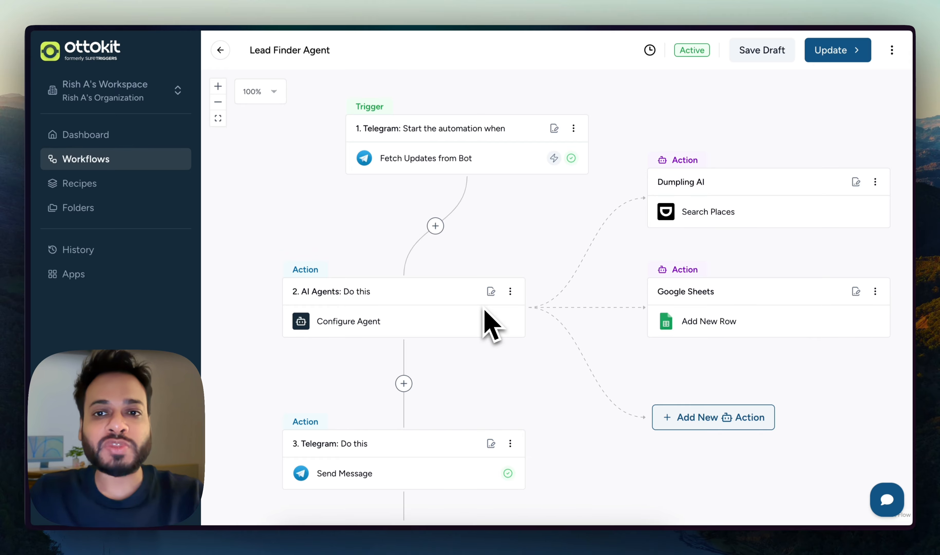
# Browse Dumpling AI's Data APIs catalogue: Web Search, Search Maps, Search Places and Search News.
pyautogui.hotkey('ctrl', 'Tab')
pyautogui.hotkey('ctrl', 'Tab')
pyautogui.click(521, 292)
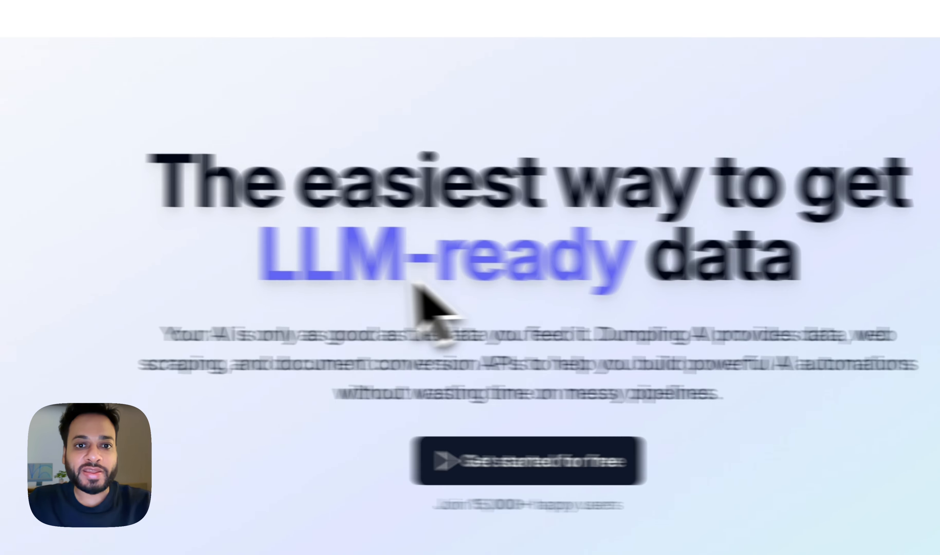
pyautogui.scroll(-8, 361, 272)
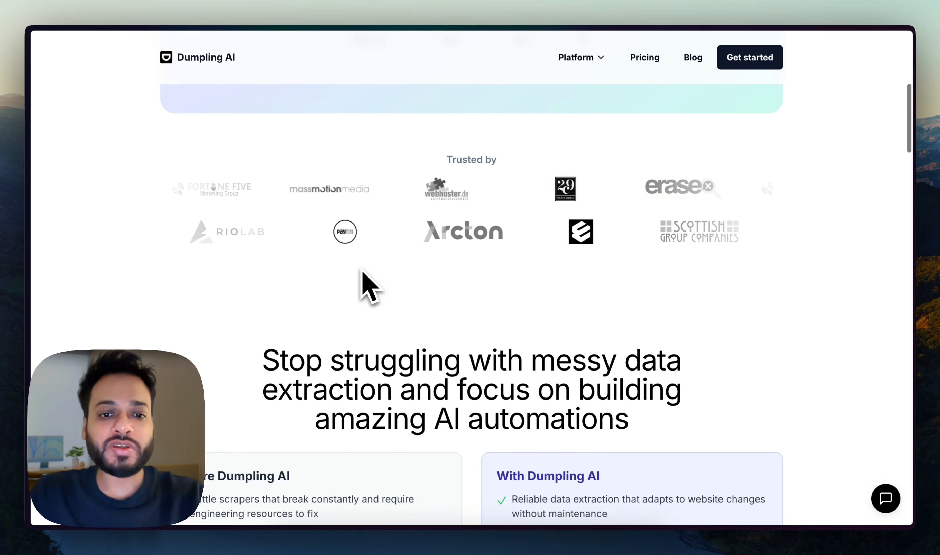
pyautogui.scroll(-10, 362, 270)
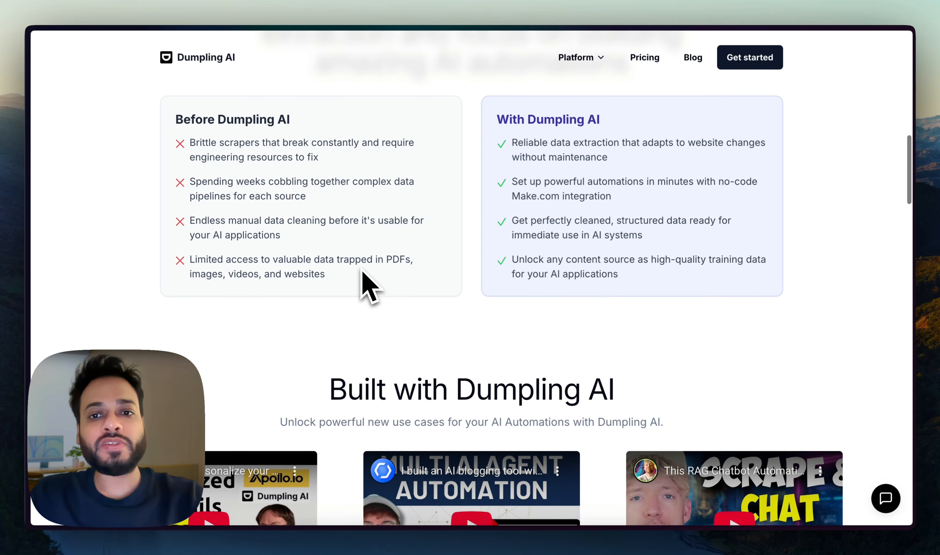
pyautogui.scroll(2, 362, 270)
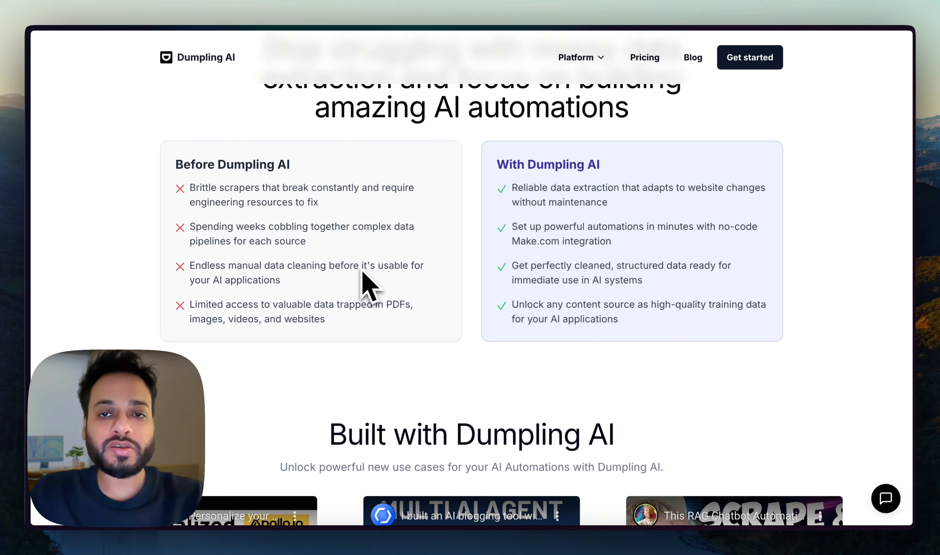
pyautogui.scroll(-10, 362, 271)
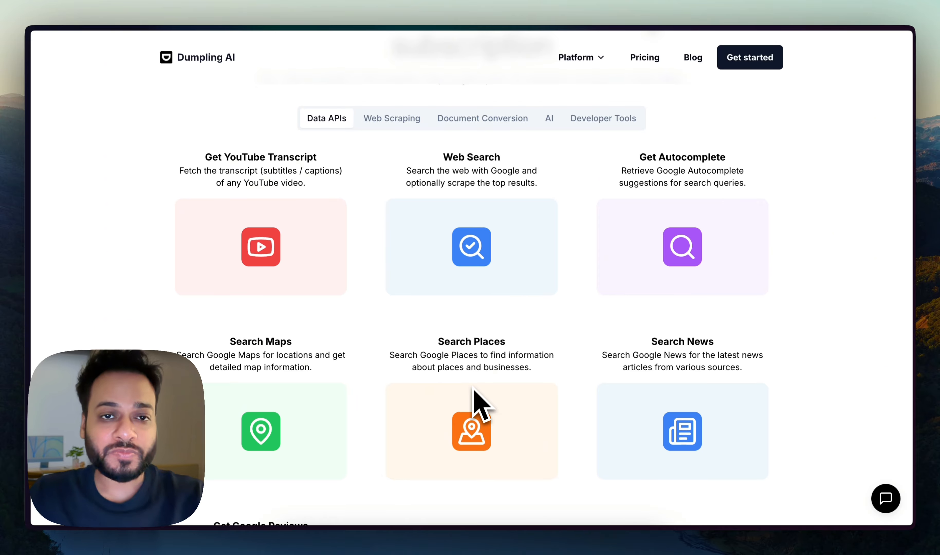
pyautogui.scroll(-3, 474, 389)
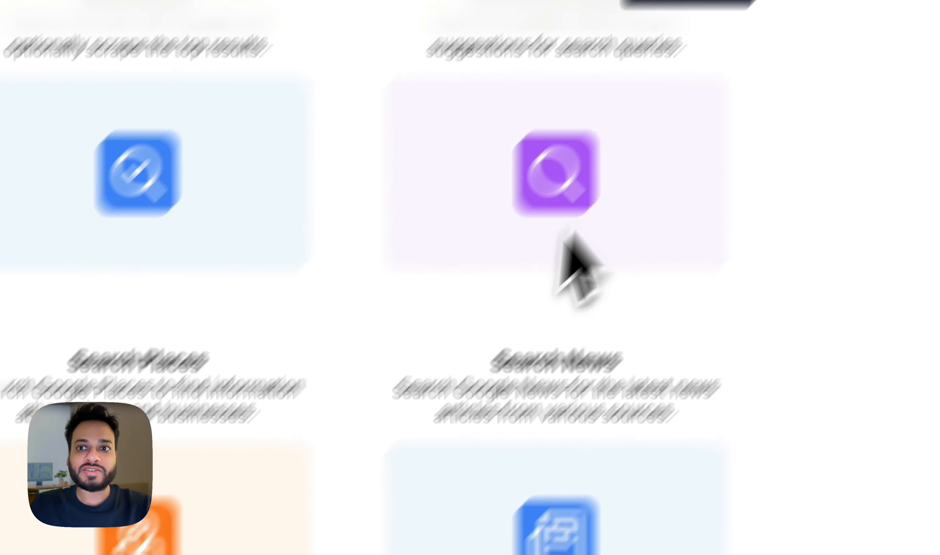
pyautogui.hotkey('ctrl', 'Tab')
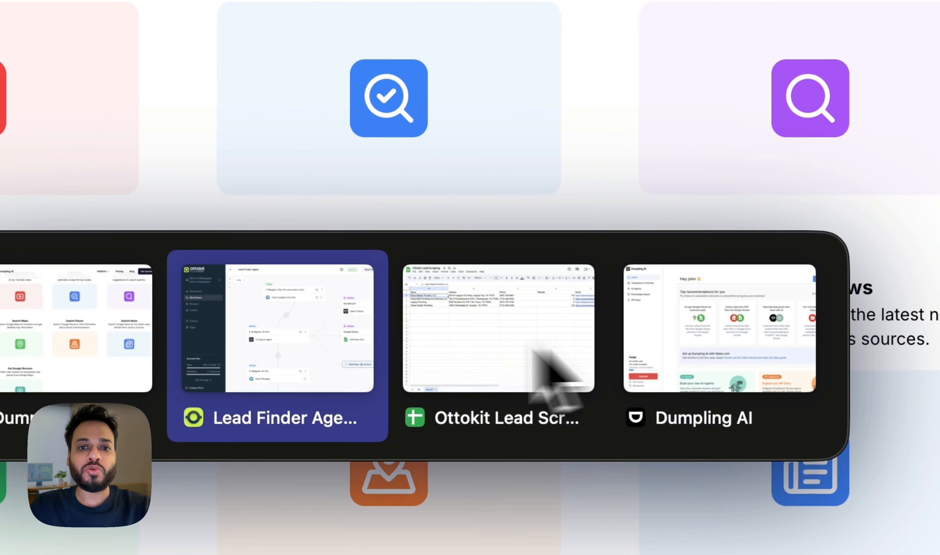
# View the two secret keys on Dumpling AI's API Keys page, then return to the workflow.
pyautogui.click(692, 355)
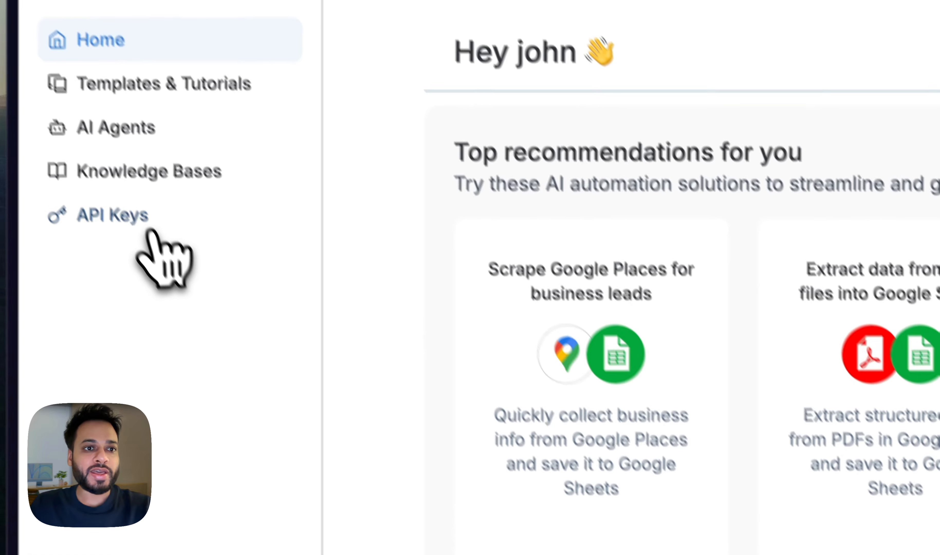
pyautogui.click(68, 144)
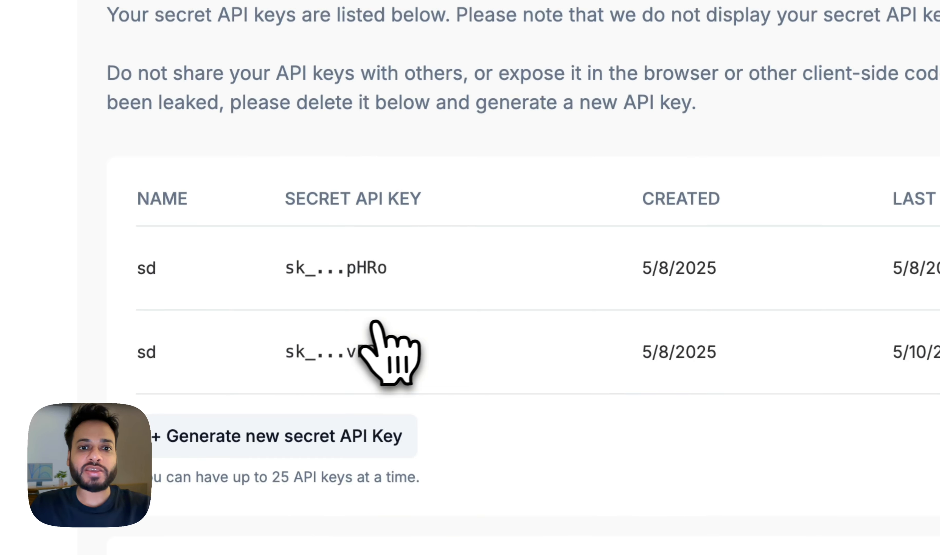
pyautogui.press('super+Tab')
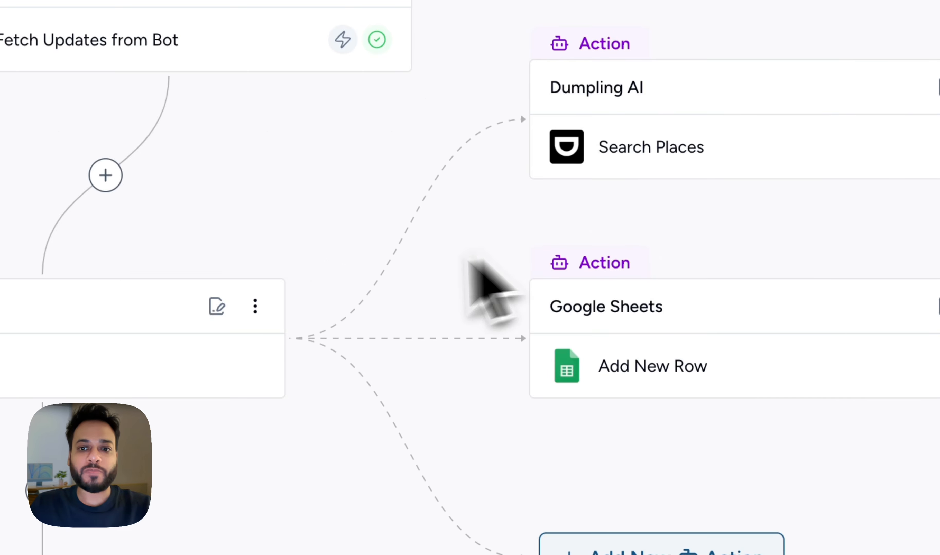
pyautogui.click(644, 552)
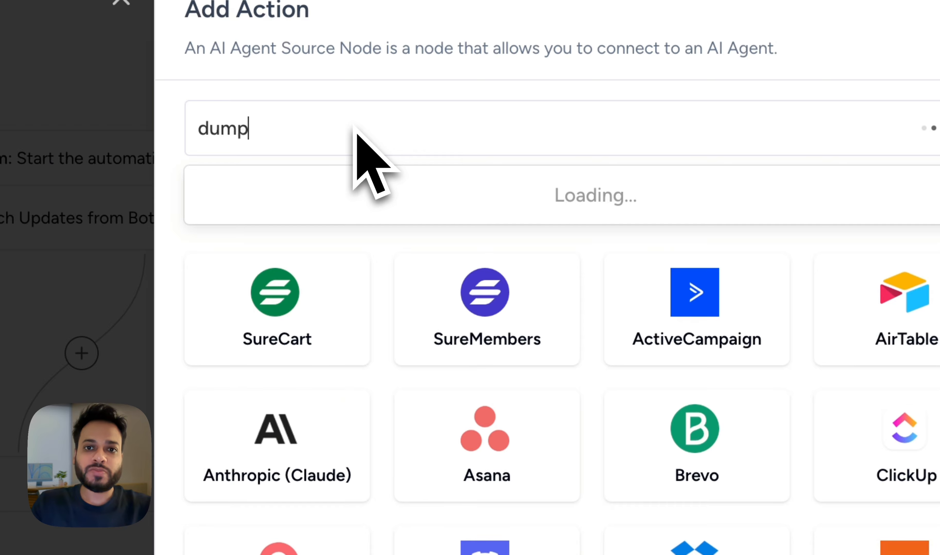
pyautogui.click(322, 195)
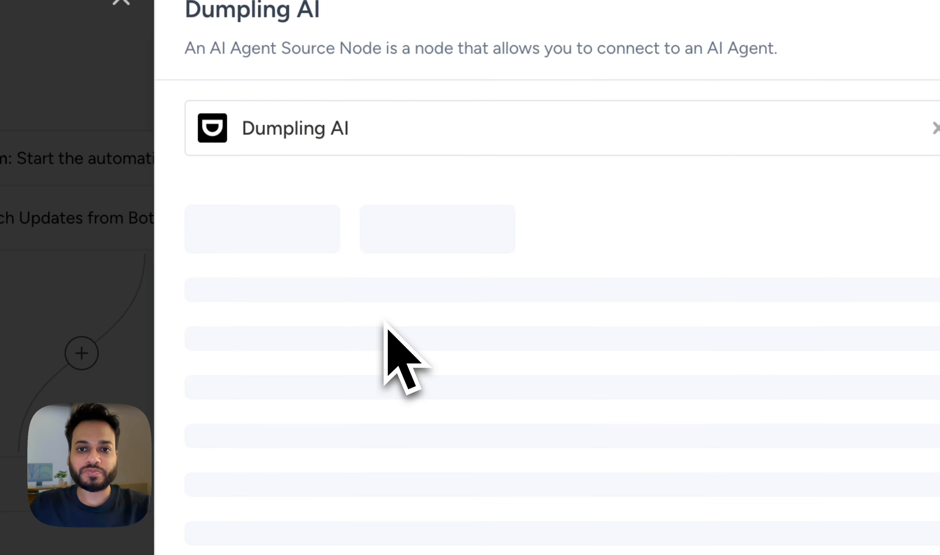
pyautogui.click(332, 335)
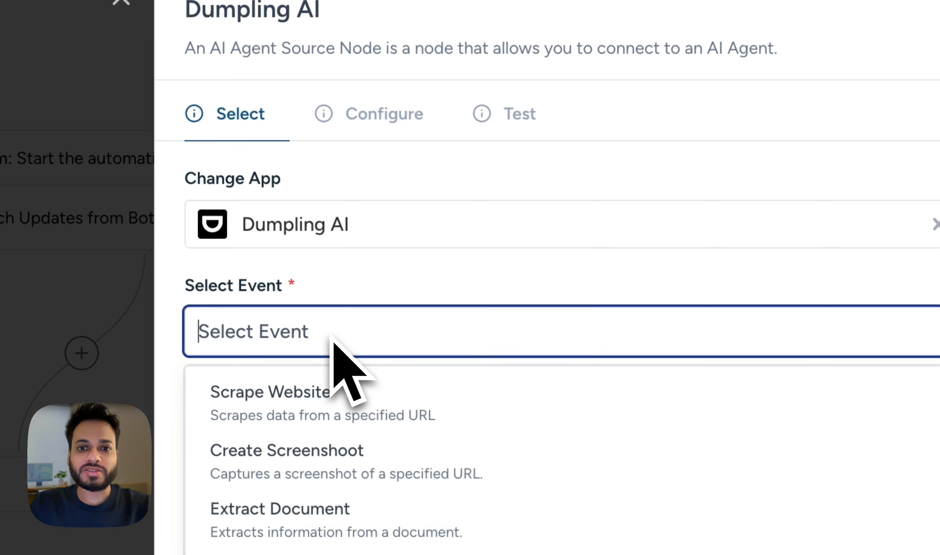
pyautogui.click(347, 336)
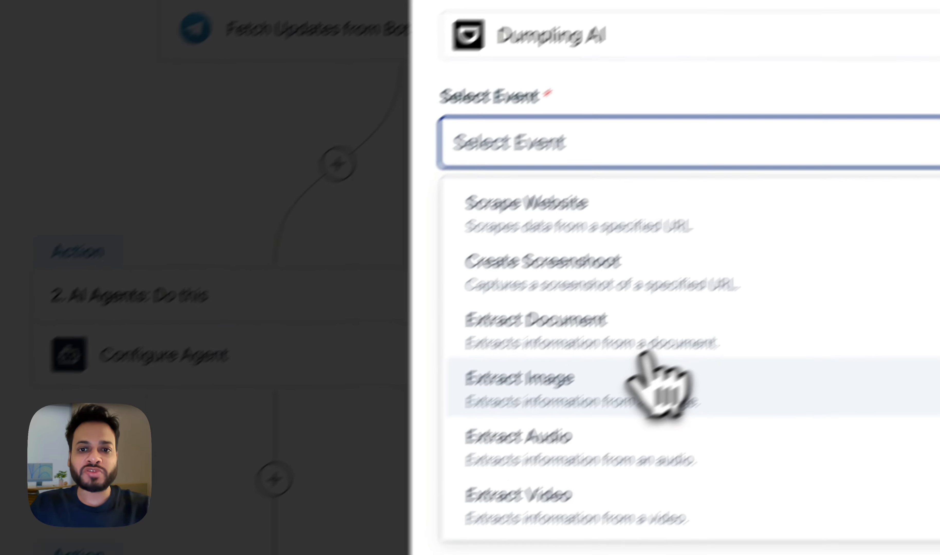
pyautogui.scroll(-3, 692, 330)
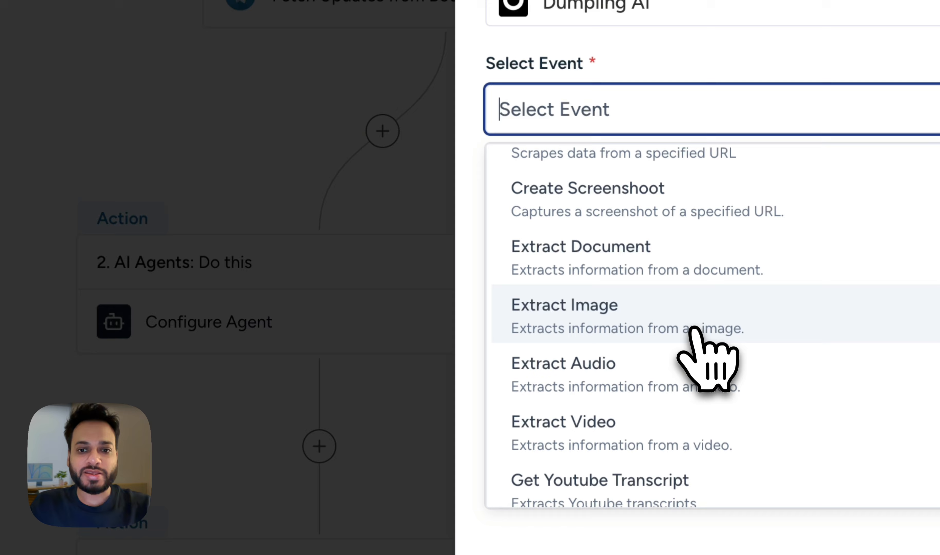
pyautogui.scroll(-3, 692, 329)
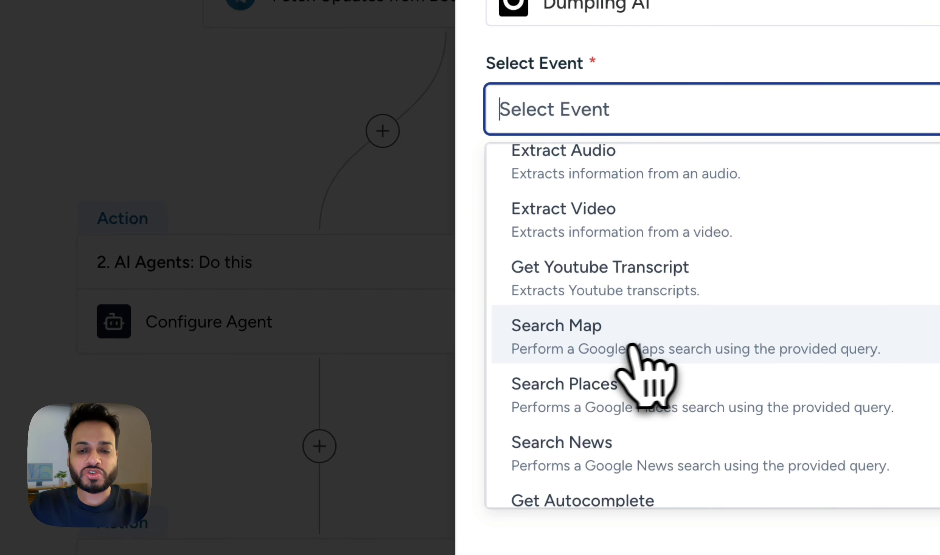
pyautogui.click(604, 345)
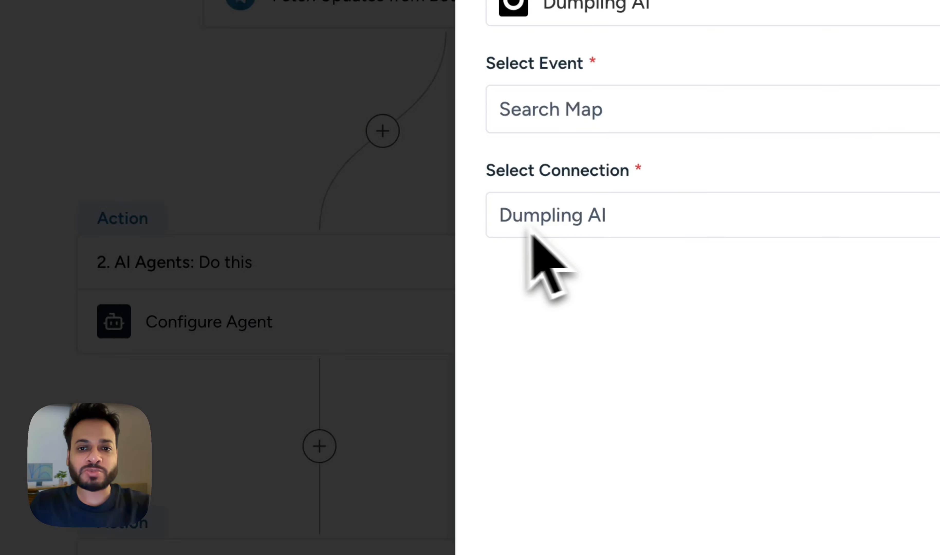
pyautogui.click(661, 227)
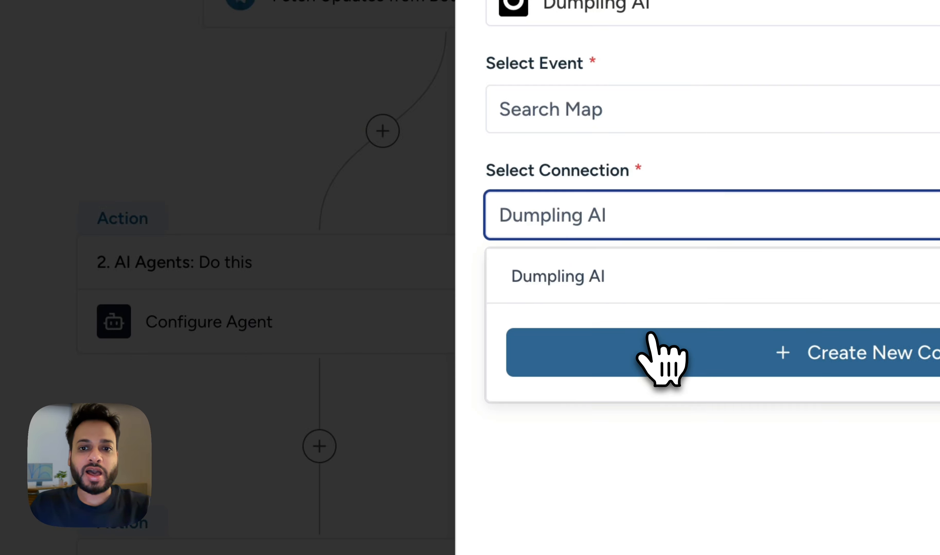
pyautogui.click(657, 357)
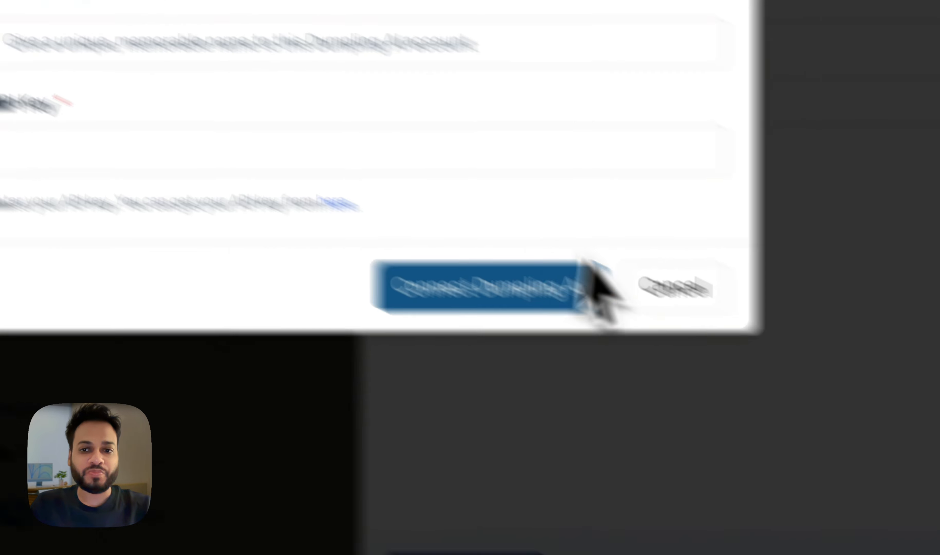
pyautogui.click(785, 392)
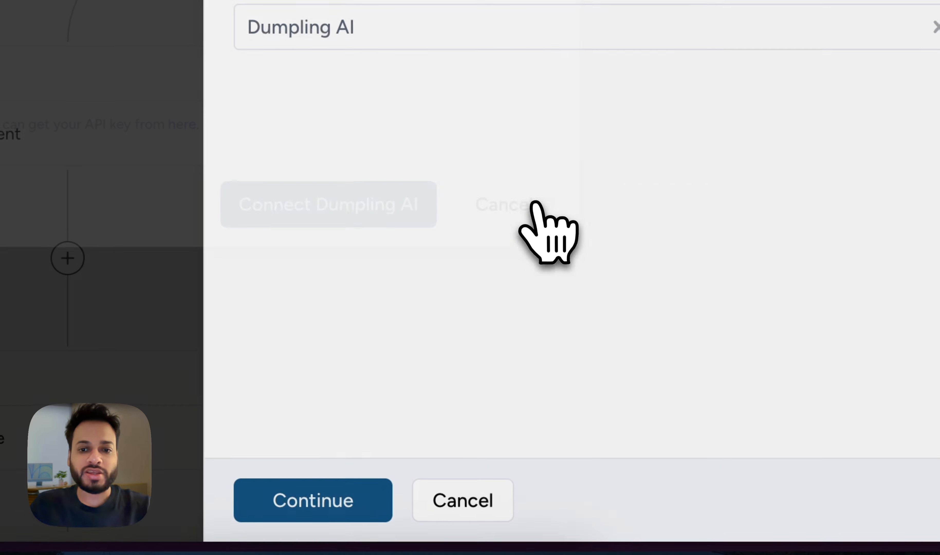
pyautogui.click(462, 500)
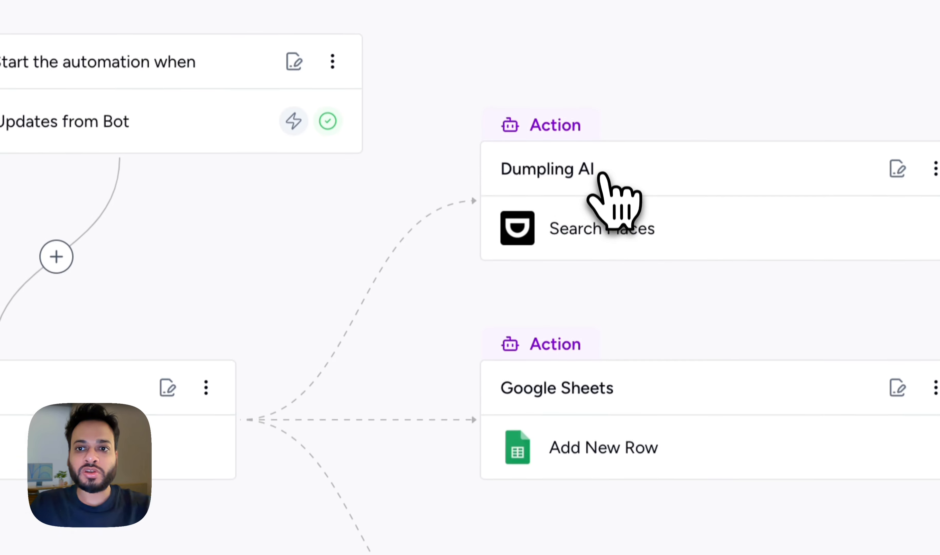
pyautogui.click(608, 199)
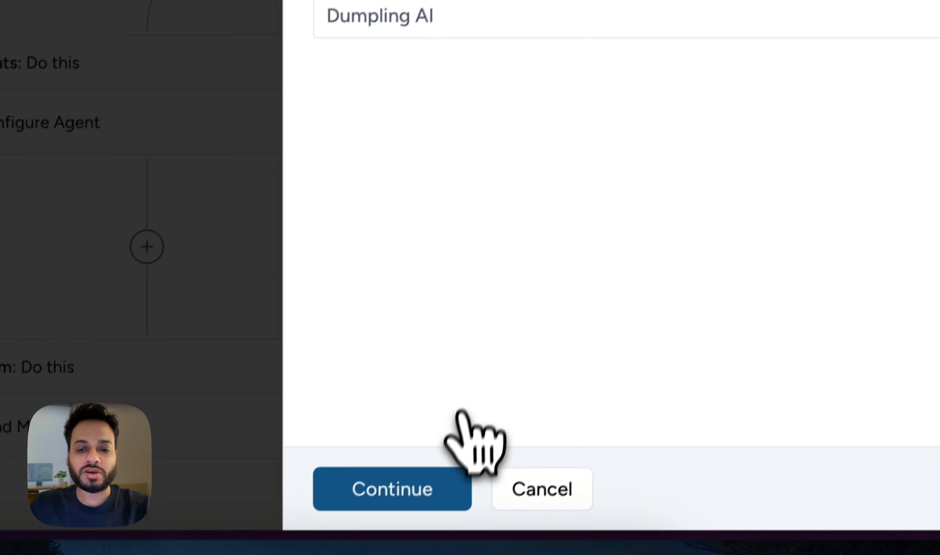
pyautogui.click(423, 479)
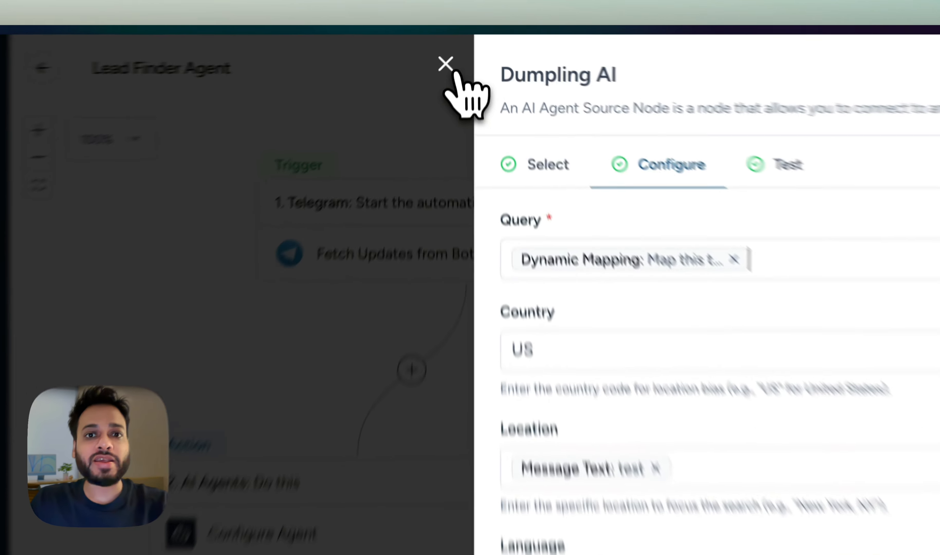
# Reopen the Dumpling AI action's Configure step and browse Configure Agent variables in Query.
pyautogui.click(454, 48)
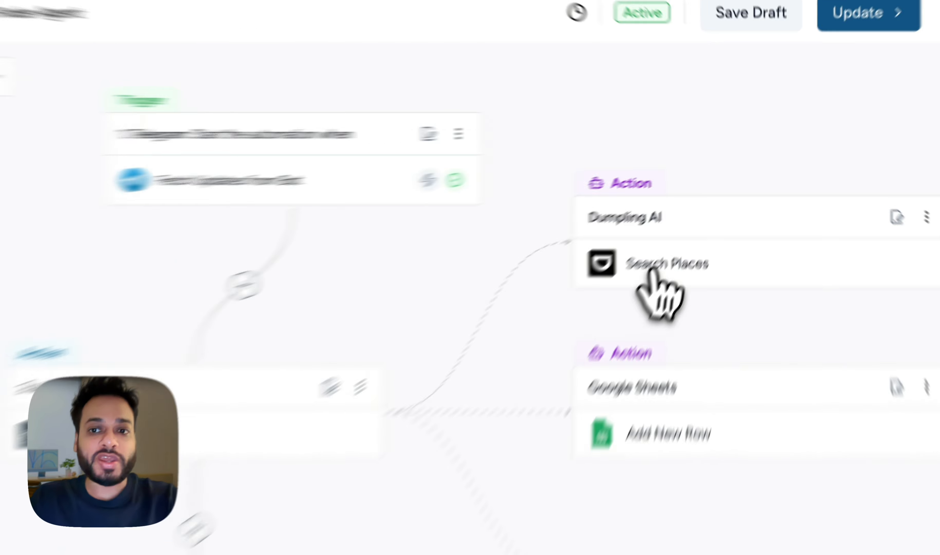
pyautogui.click(701, 213)
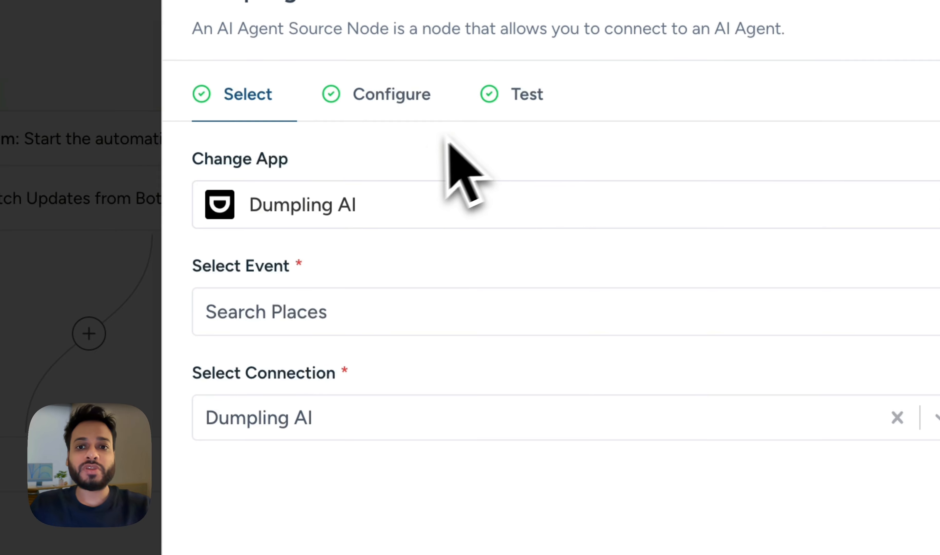
pyautogui.click(406, 107)
pyautogui.click(521, 208)
pyautogui.write('@')
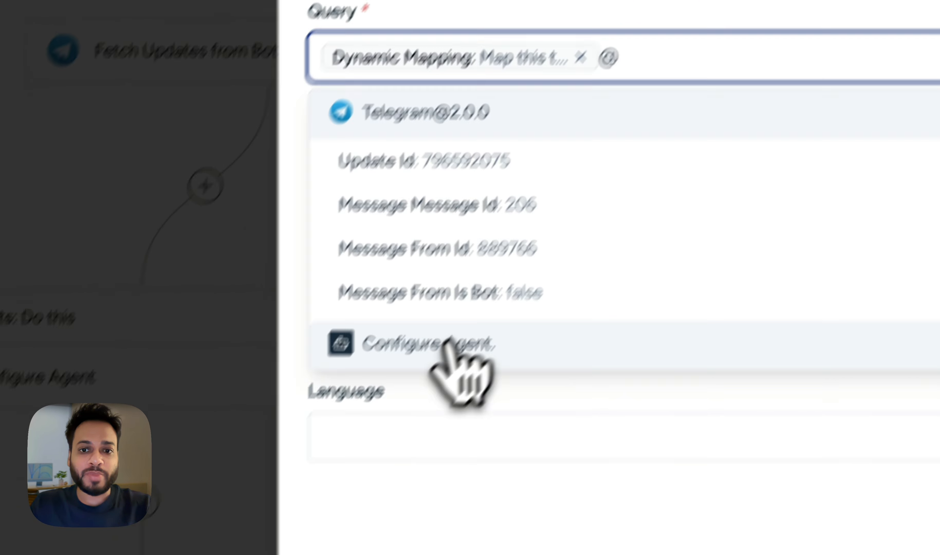
pyautogui.click(324, 490)
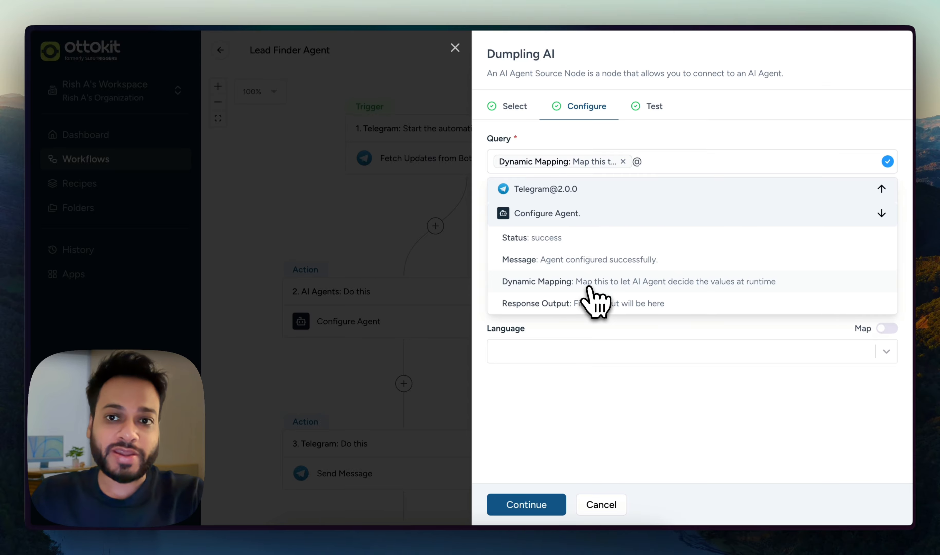
pyautogui.click(653, 167)
pyautogui.press('BackSpace')
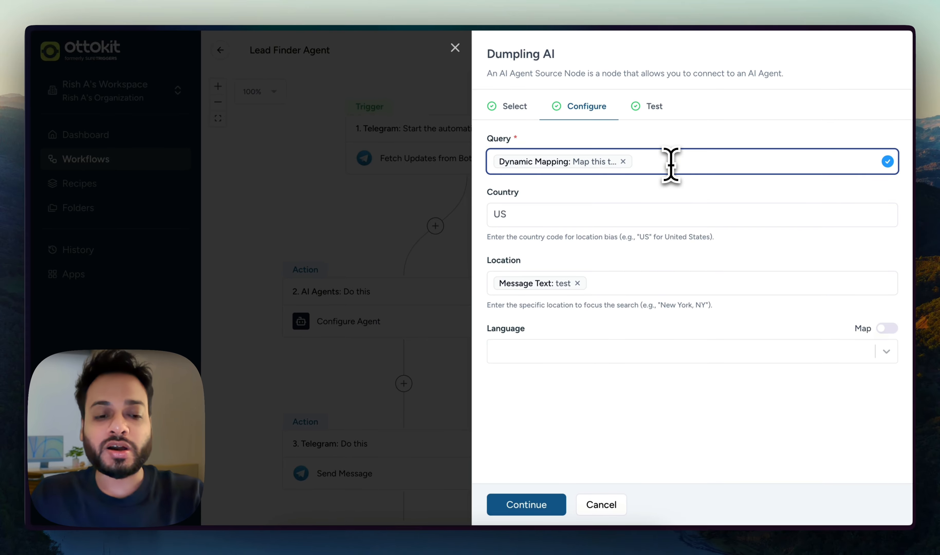
# Browse the Telegram message variables for Query, preview test results, and return to Configure.
pyautogui.write('@')
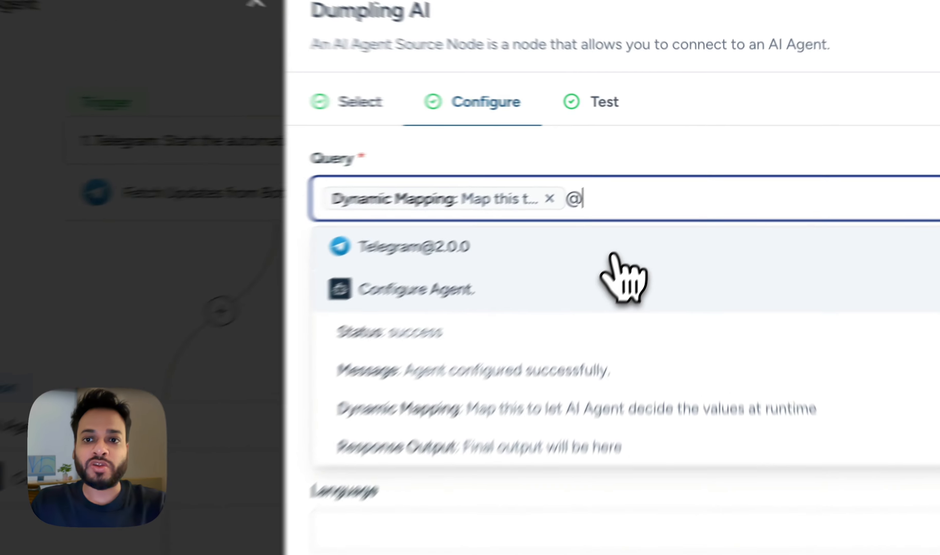
pyautogui.click(663, 191)
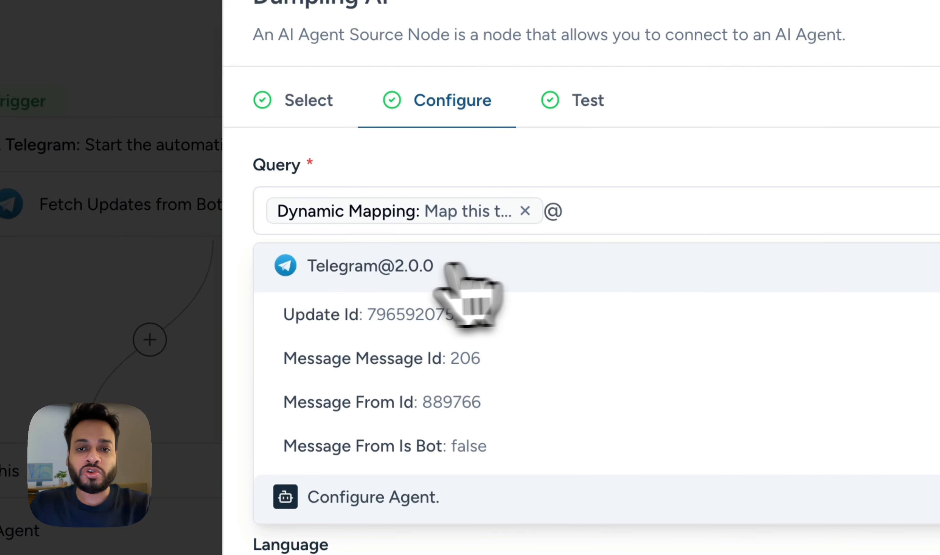
pyautogui.click(372, 265)
pyautogui.click(452, 317)
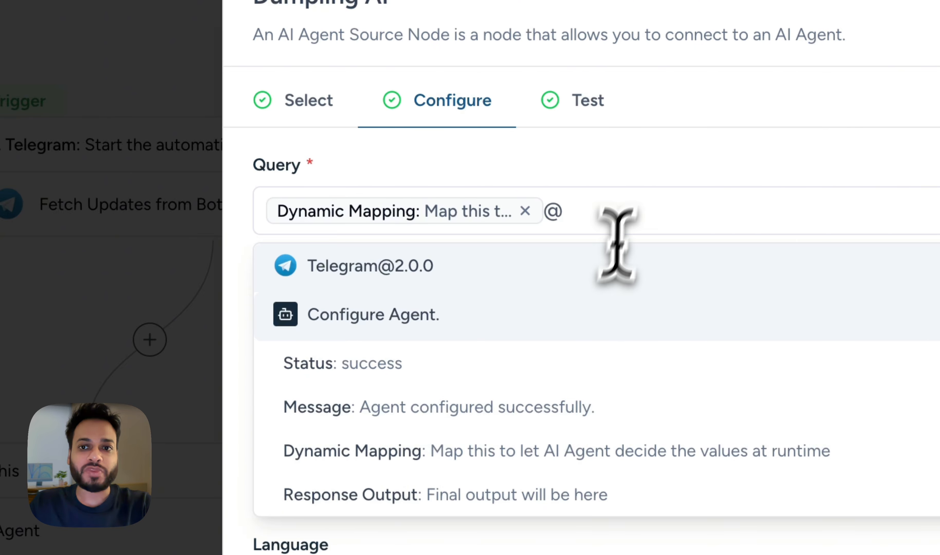
pyautogui.click(599, 111)
pyautogui.click(468, 109)
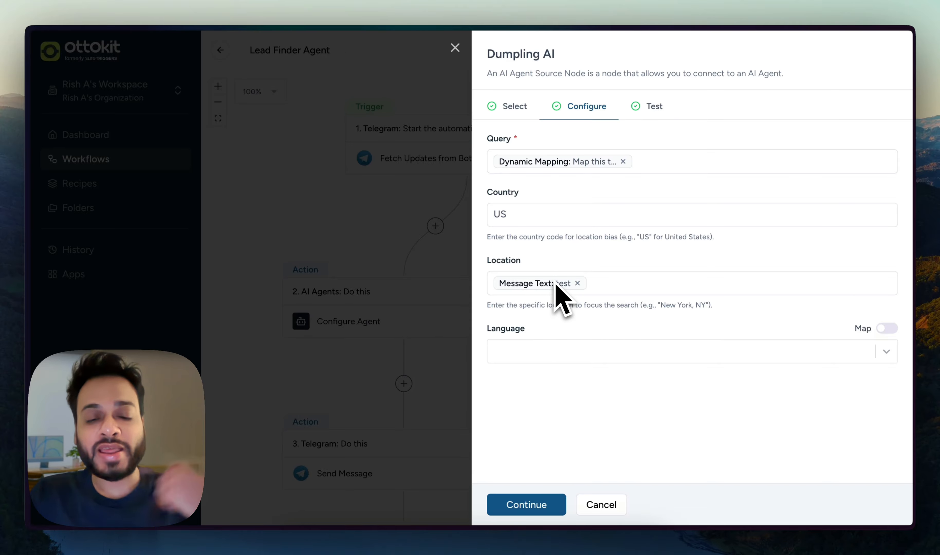
# Keep Location mapped to Message Text, removing the stray @ trigger.
pyautogui.click(602, 283)
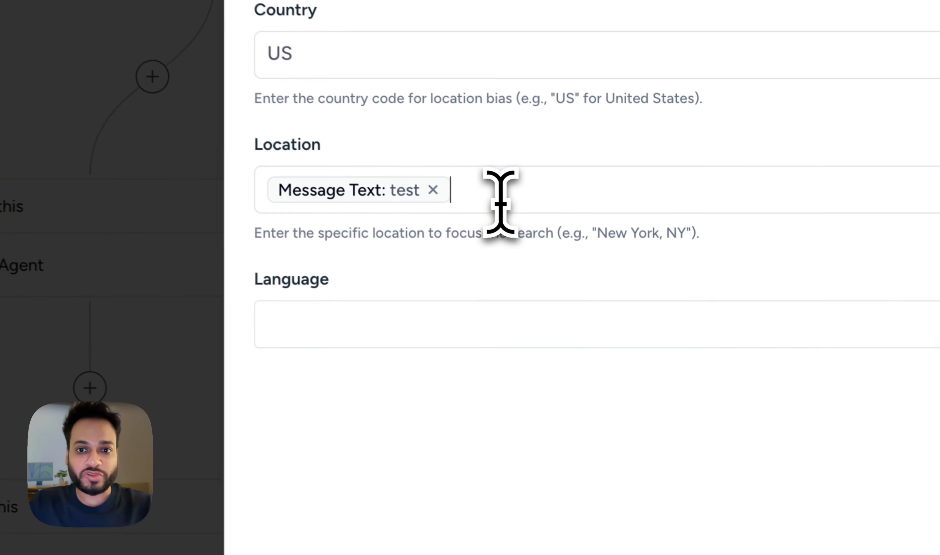
pyautogui.write('@')
pyautogui.scroll(-5, 451, 395)
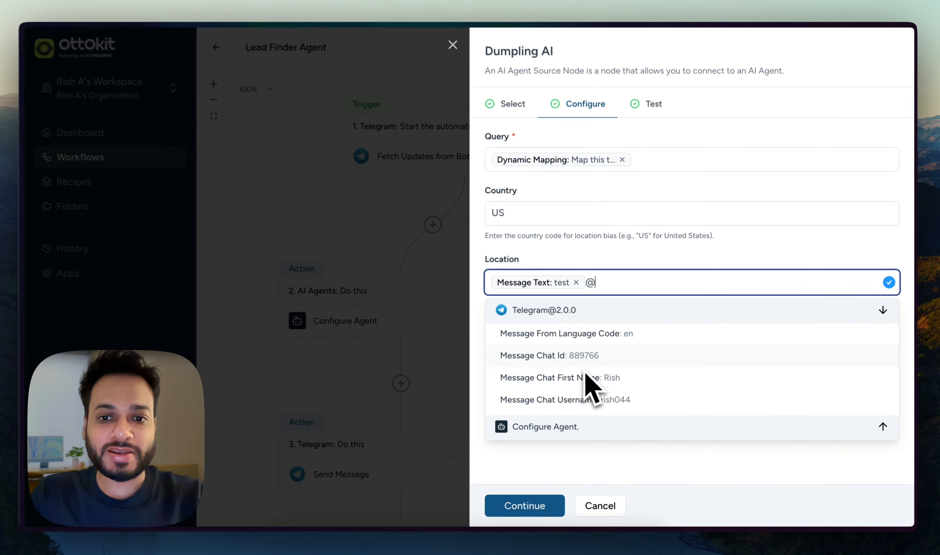
pyautogui.scroll(-5, 590, 385)
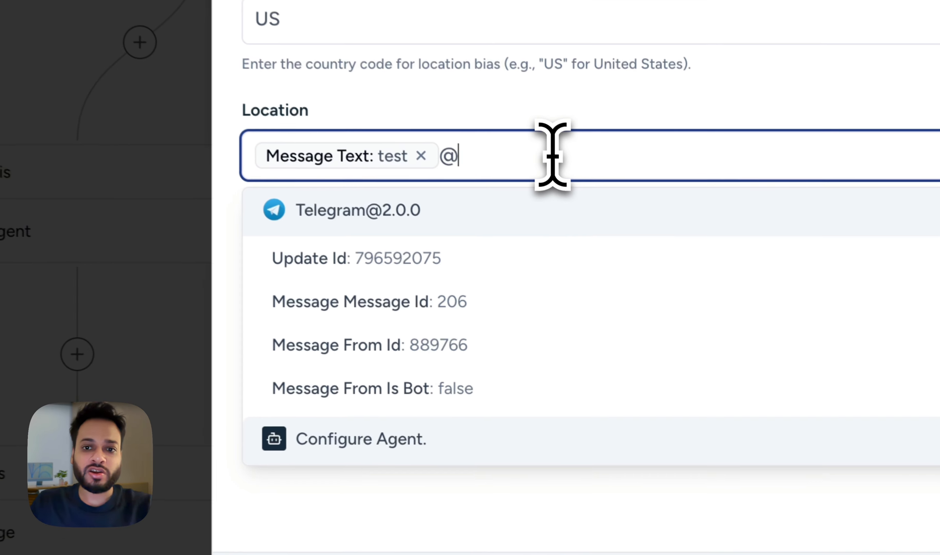
pyautogui.press('BackSpace')
pyautogui.click(596, 108)
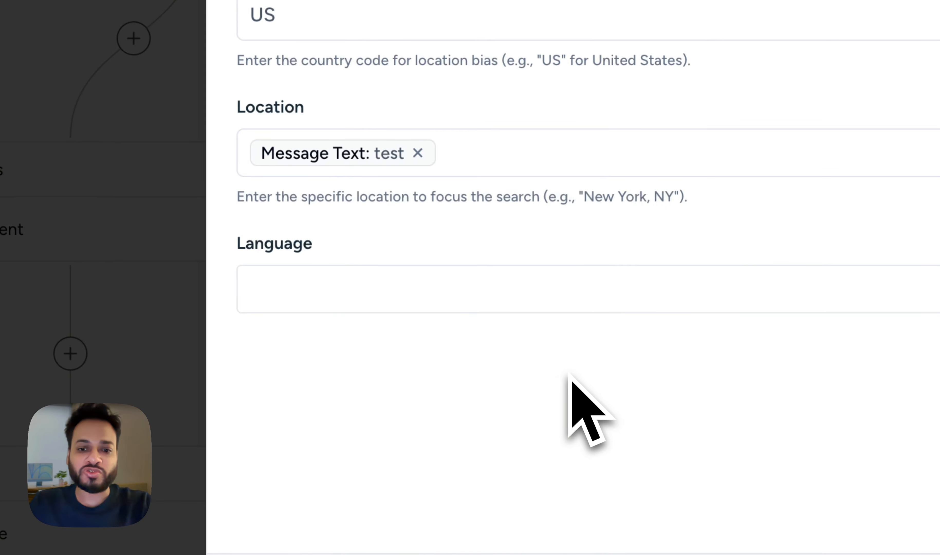
# Test the Search Places action, then save and confirm the workflow update.
pyautogui.click(348, 554)
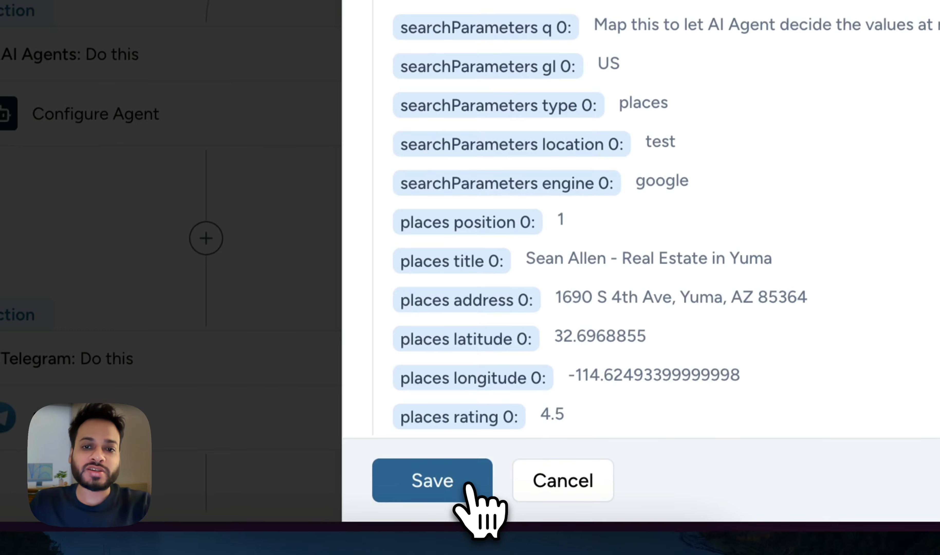
pyautogui.click(477, 492)
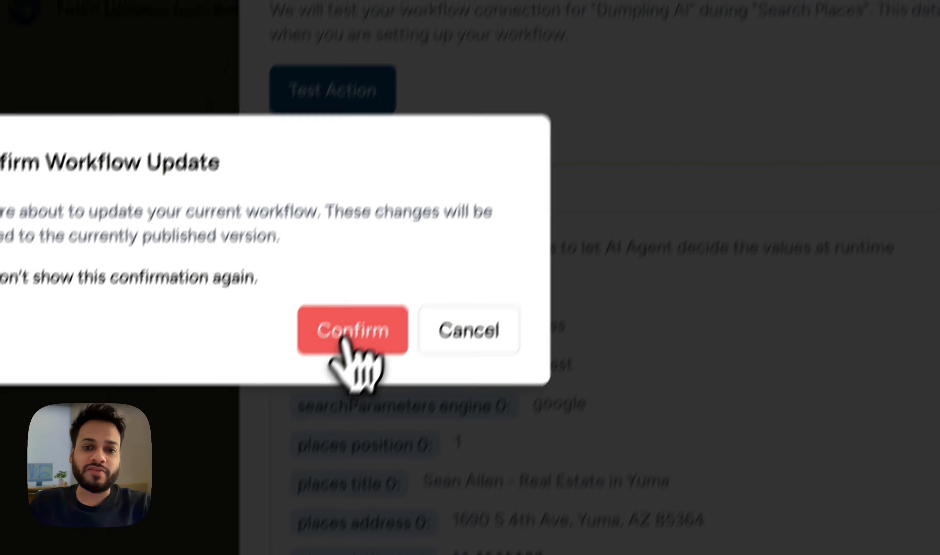
pyautogui.click(357, 347)
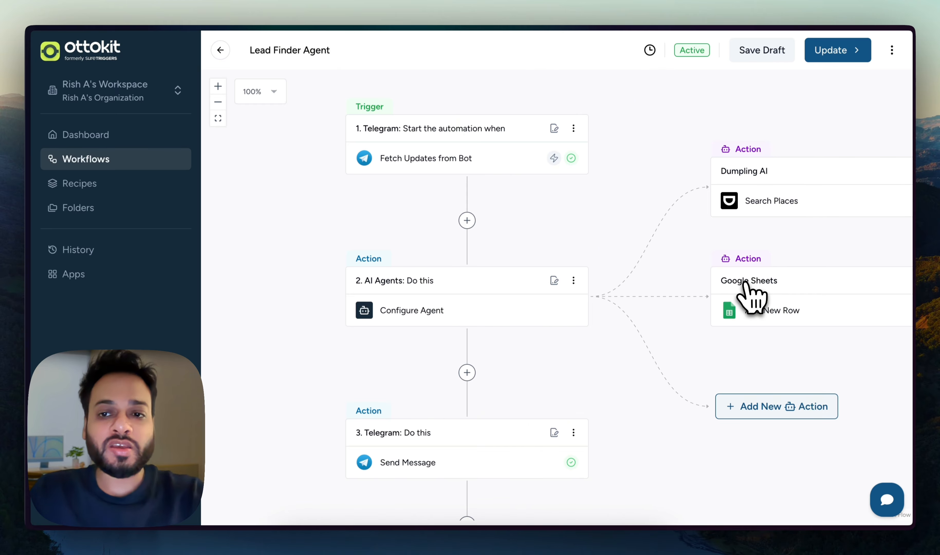
# Add a Google Sheets action to the AI agent and list its events, including Add New Row.
pyautogui.hscroll(1, 746, 283)
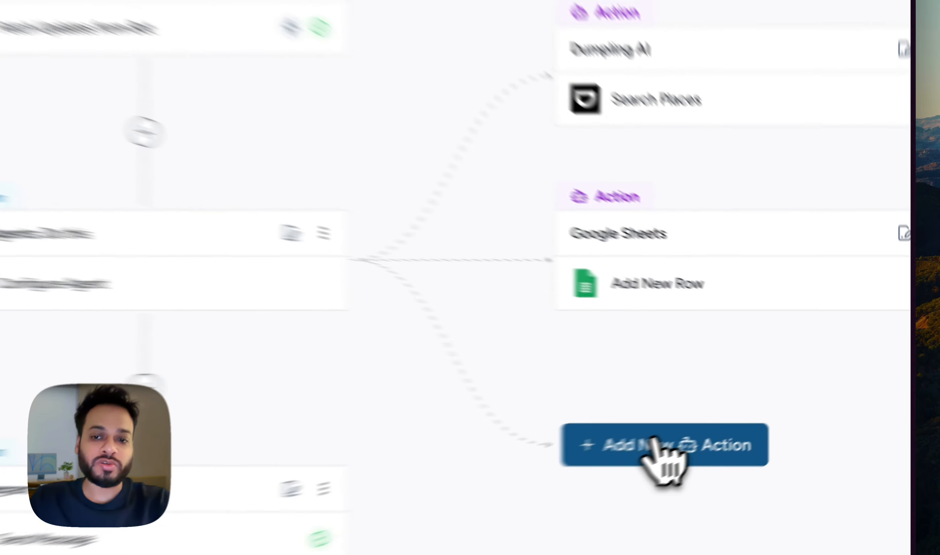
pyautogui.click(762, 414)
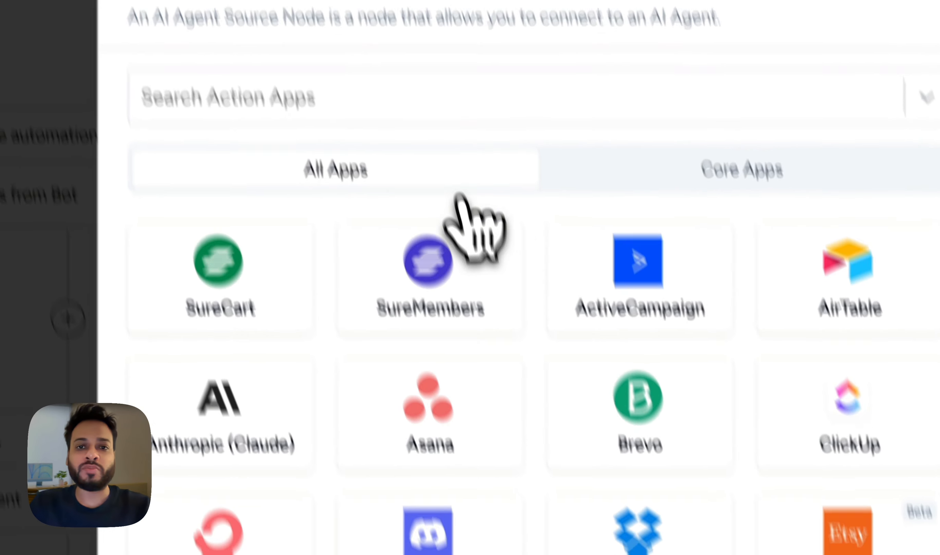
pyautogui.write('google')
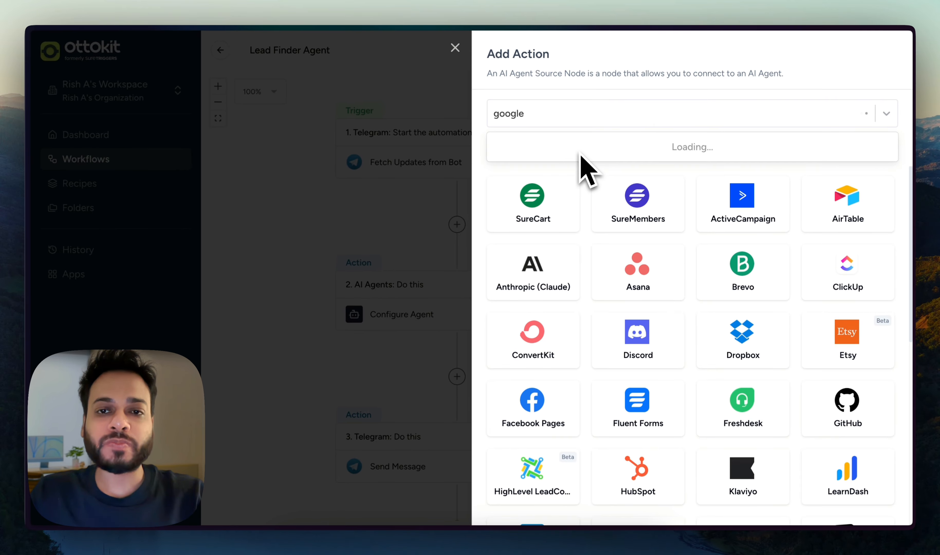
pyautogui.write(' shee')
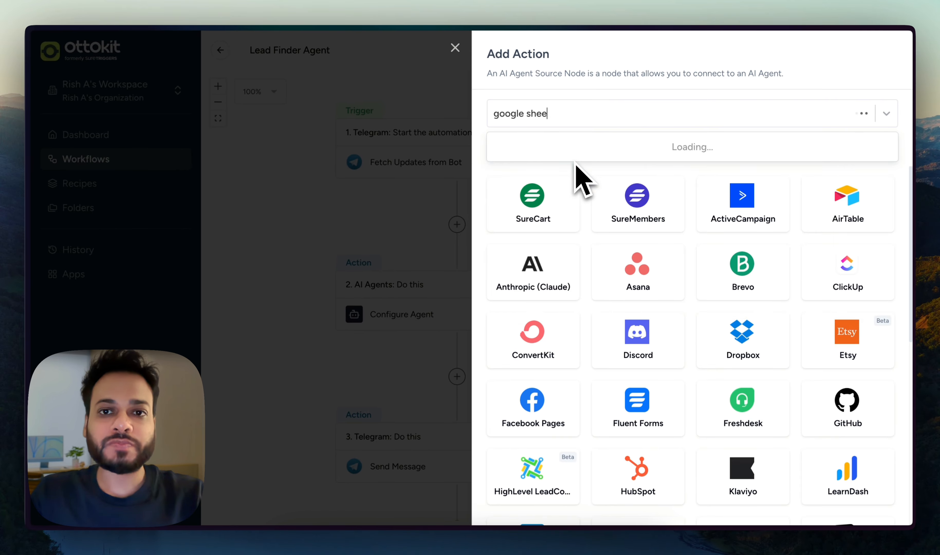
pyautogui.write('t')
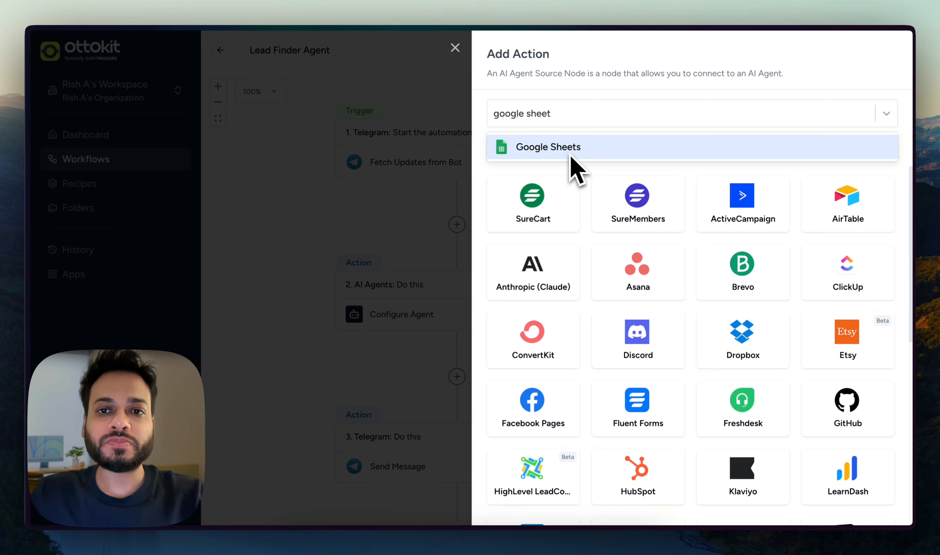
pyautogui.click(570, 149)
pyautogui.click(606, 224)
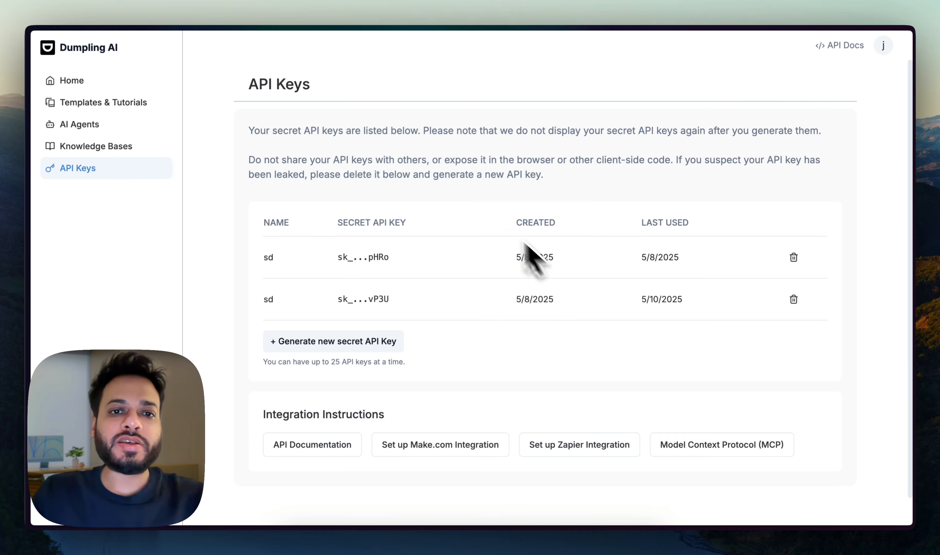
pyautogui.hotkey('alt', 'Tab')
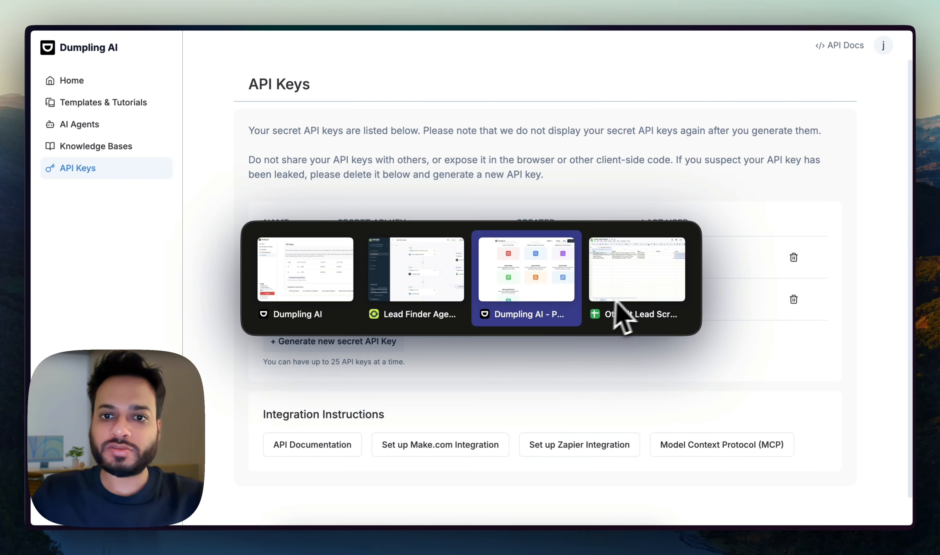
# Clear the four old plumber lead rows, keeping the Name, Address and Phone headers.
pyautogui.click(616, 313)
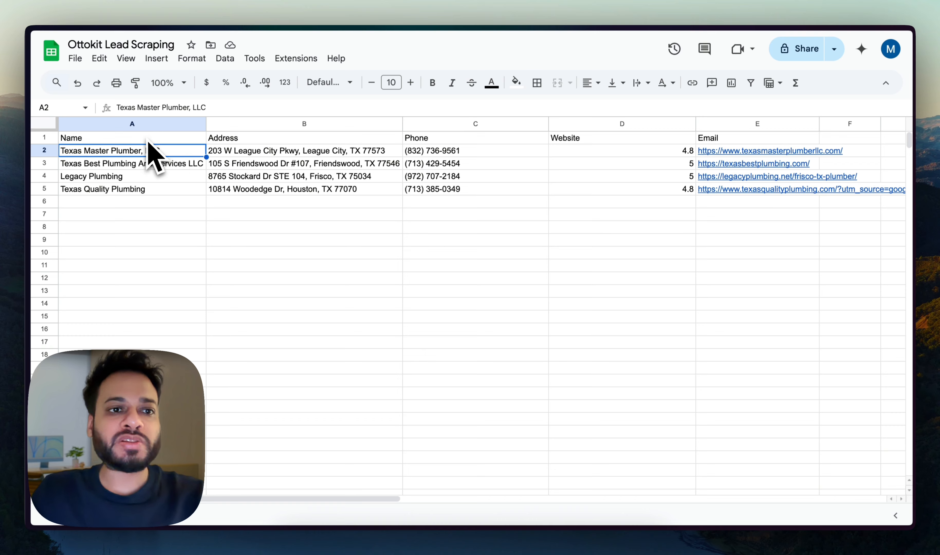
pyautogui.click(156, 139)
pyautogui.click(237, 138)
pyautogui.click(438, 139)
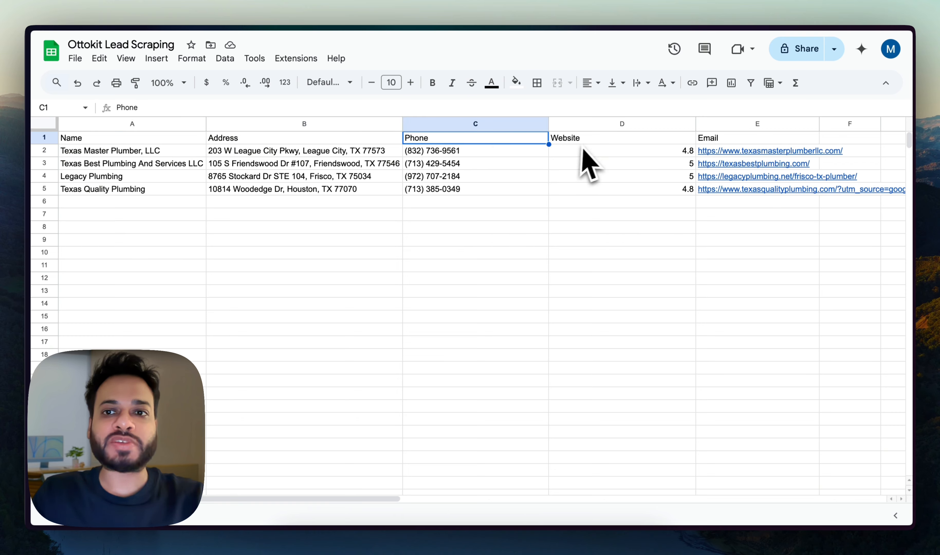
pyautogui.click(142, 153)
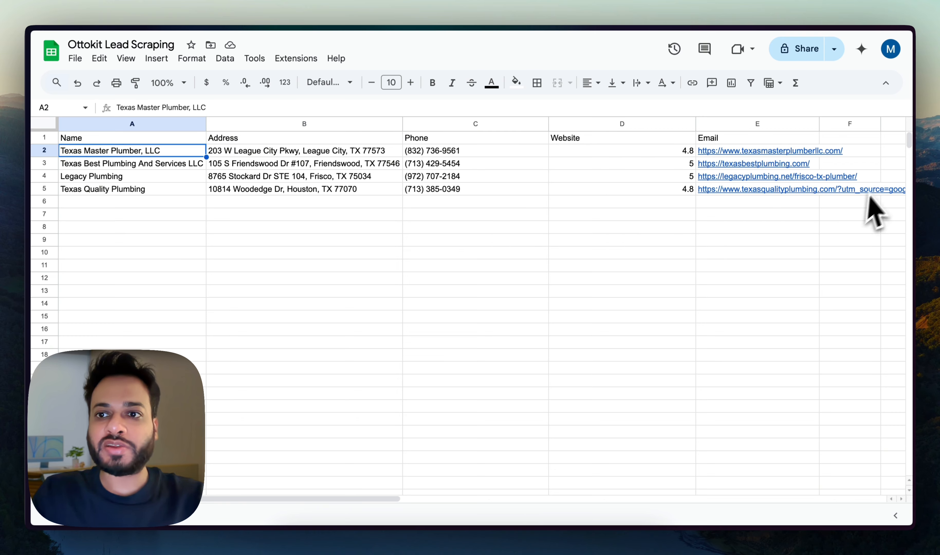
pyautogui.keyDown('shift'); pyautogui.click(876, 178); pyautogui.keyUp('shift')
pyautogui.press('Delete')
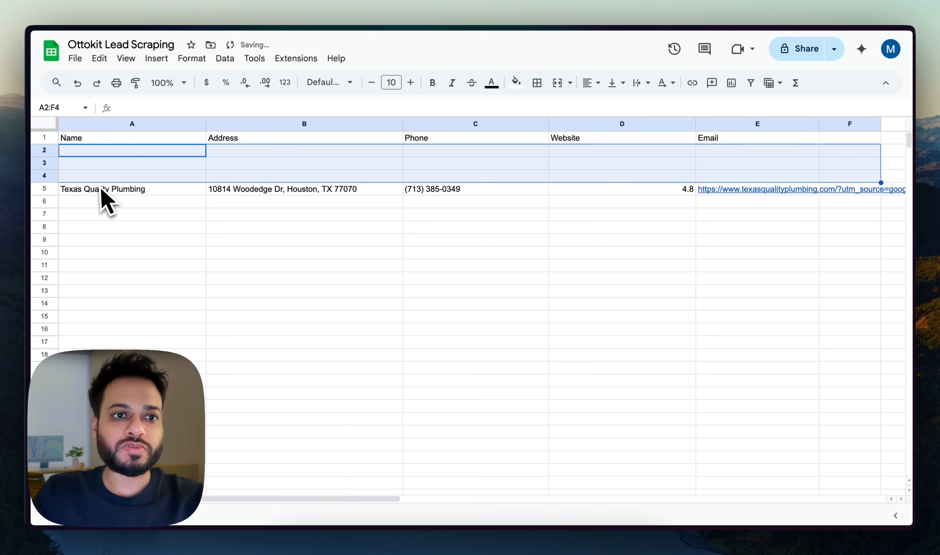
pyautogui.click(108, 190)
pyautogui.hotkey('ctrl', 'shift', 'Right')
pyautogui.press('Delete')
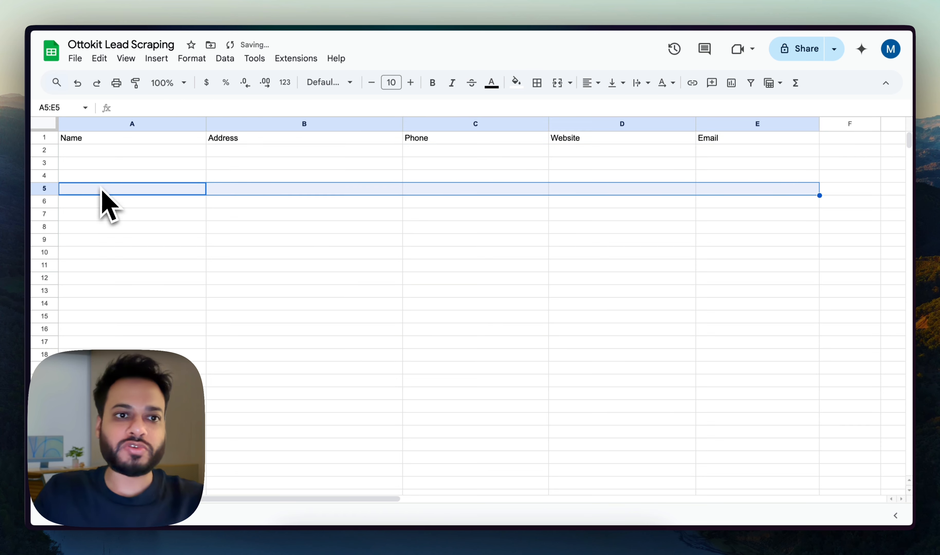
pyautogui.click(111, 169)
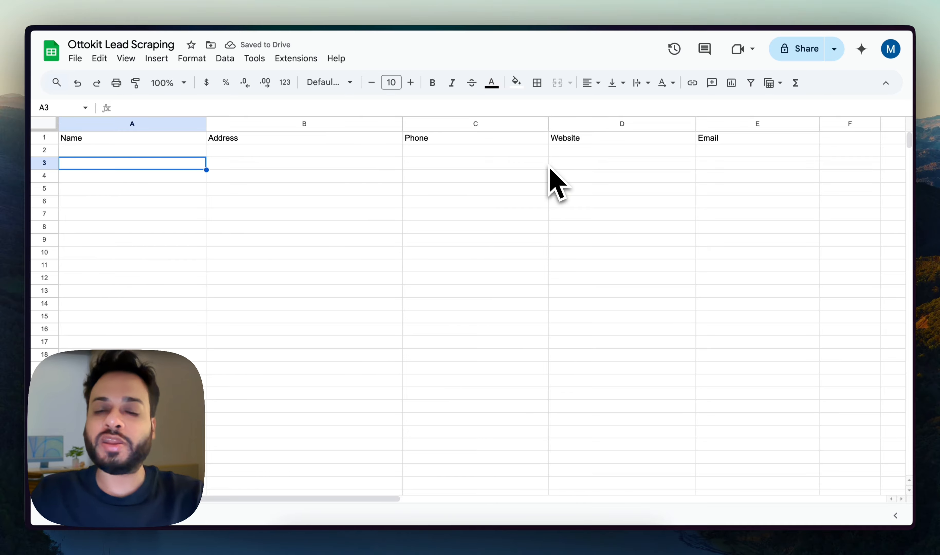
# Return to the Lead Finder Agent workflow in OttoKit.
pyautogui.hotkey('ctrl', 'Tab')
pyautogui.hotkey('ctrl', 'Tab')
pyautogui.hotkey('ctrl', 'Tab')
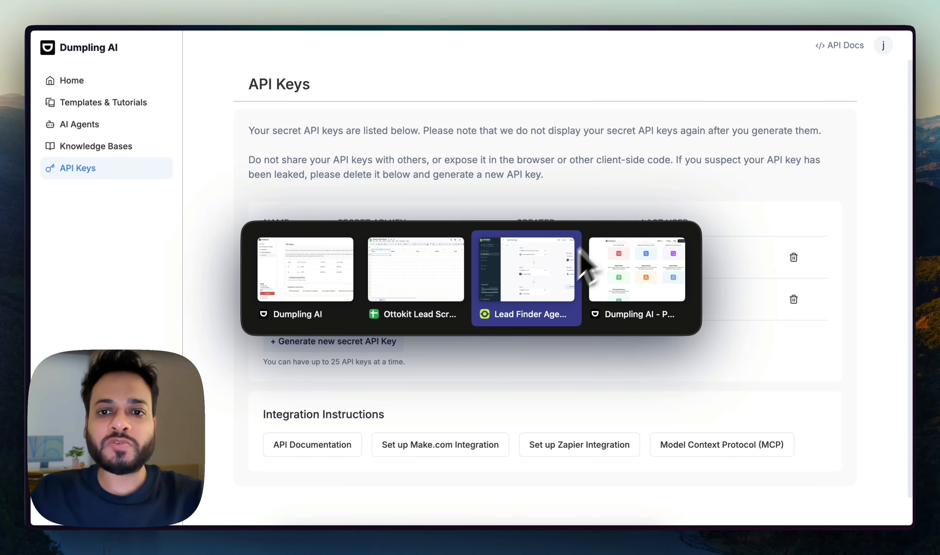
pyautogui.hotkey('ctrl', 'Tab')
pyautogui.click(554, 275)
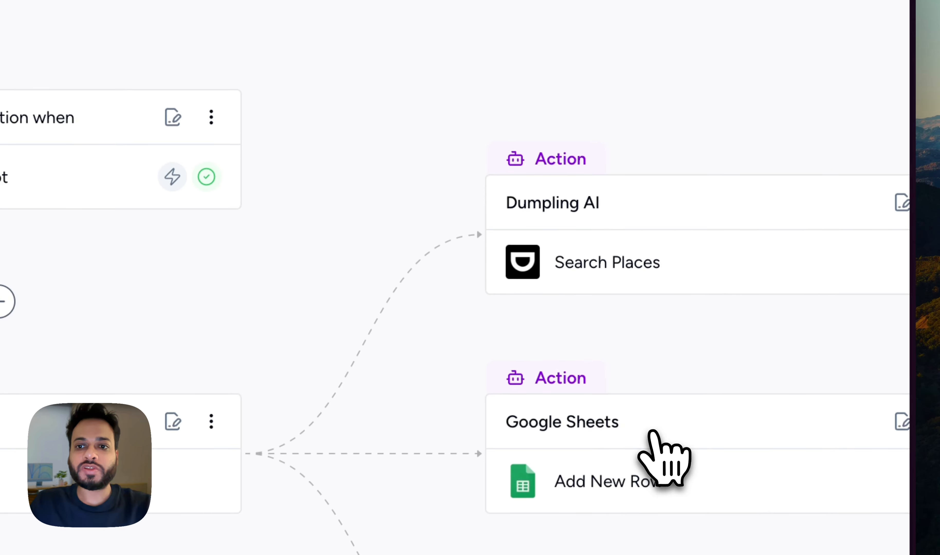
# Open the Google Sheets step and review its Configure fields for Sheet1 of Ottokit Lead Scraping.
pyautogui.click(734, 343)
pyautogui.click(507, 137)
pyautogui.scroll(-1, 533, 382)
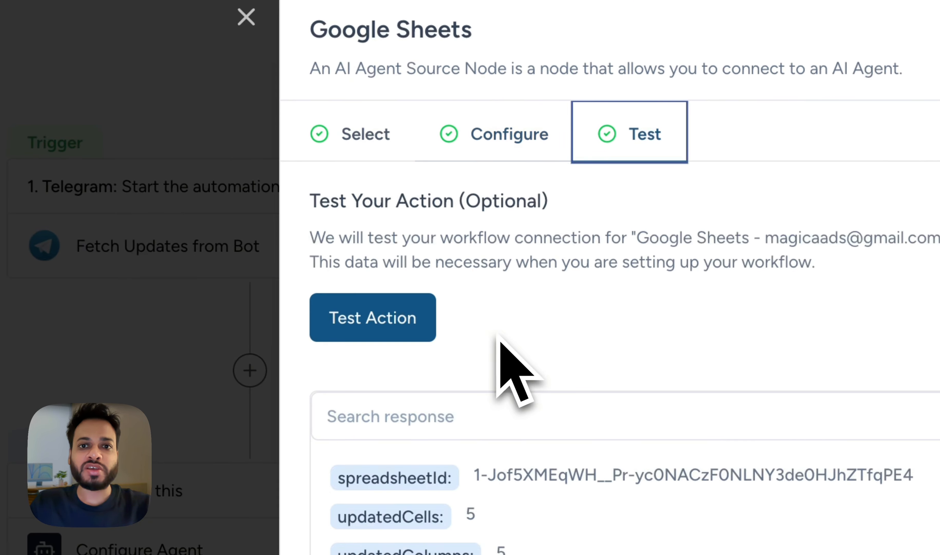
pyautogui.click(527, 143)
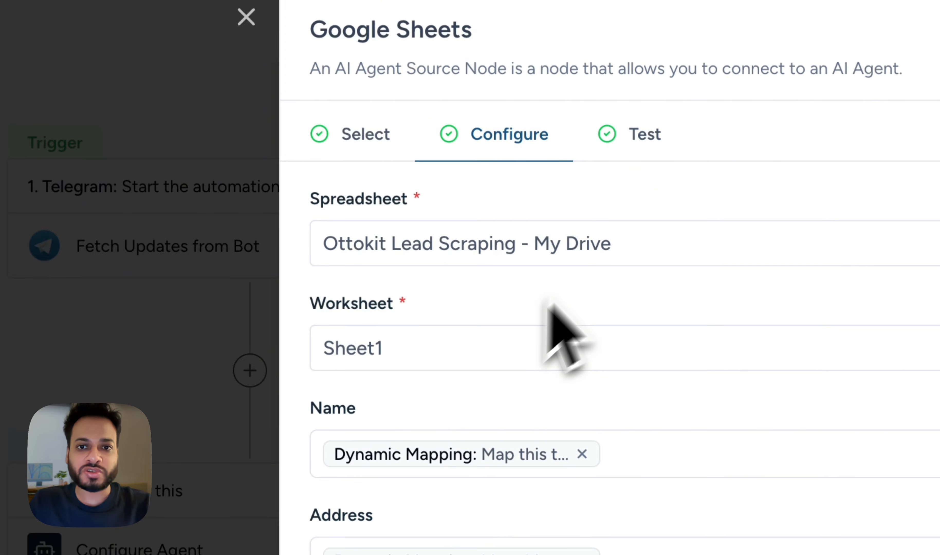
pyautogui.scroll(-2, 472, 347)
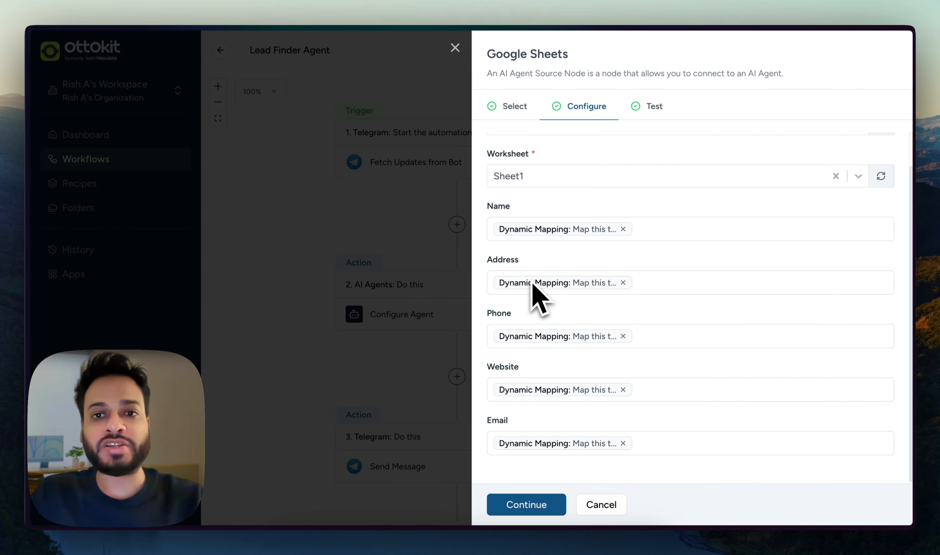
# Leave the Name column dynamically mapped, then test, save and confirm the Add New Row step.
pyautogui.click(666, 233)
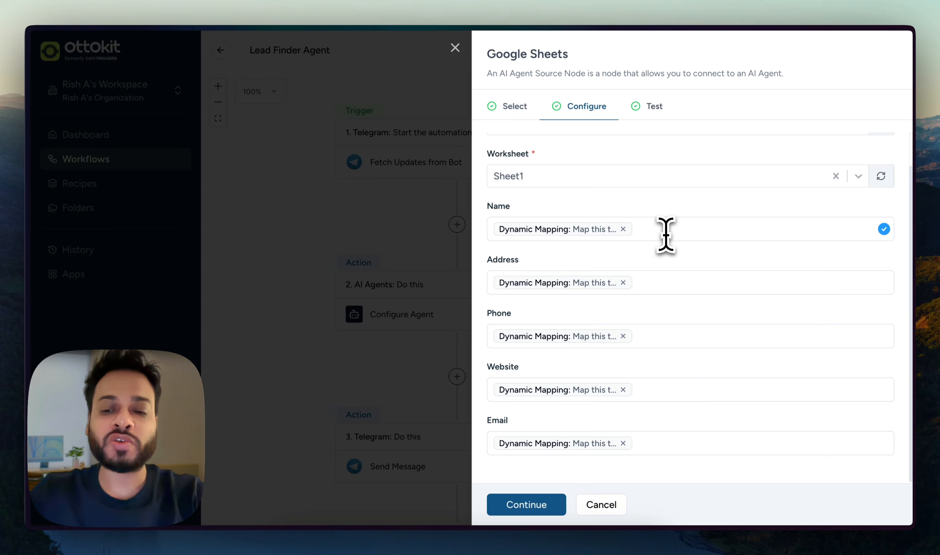
pyautogui.click(665, 233)
pyautogui.write('@')
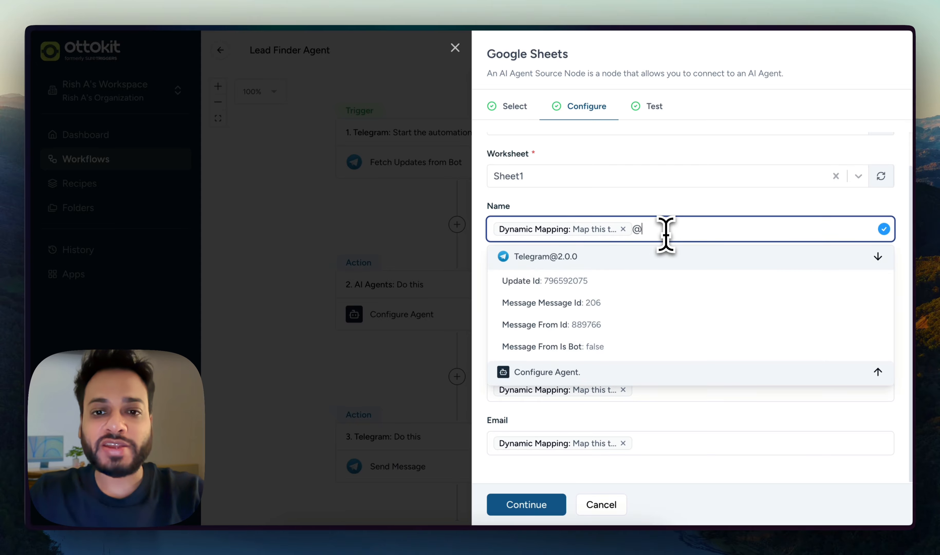
pyautogui.click(652, 370)
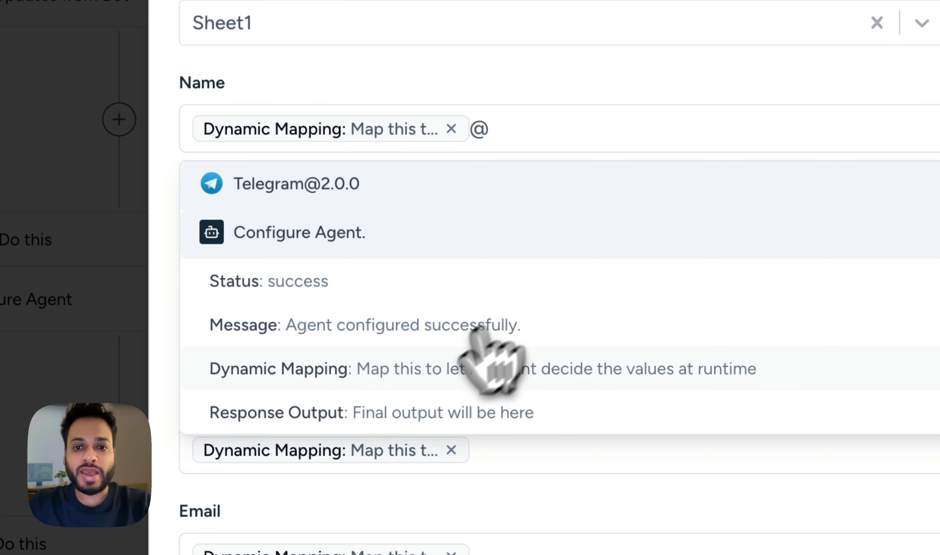
pyautogui.click(602, 130)
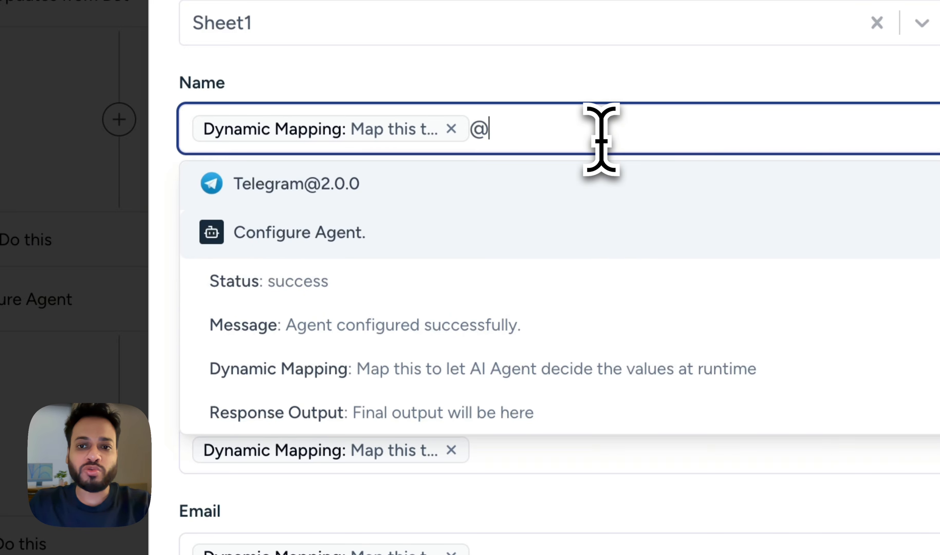
pyautogui.press('BackSpace')
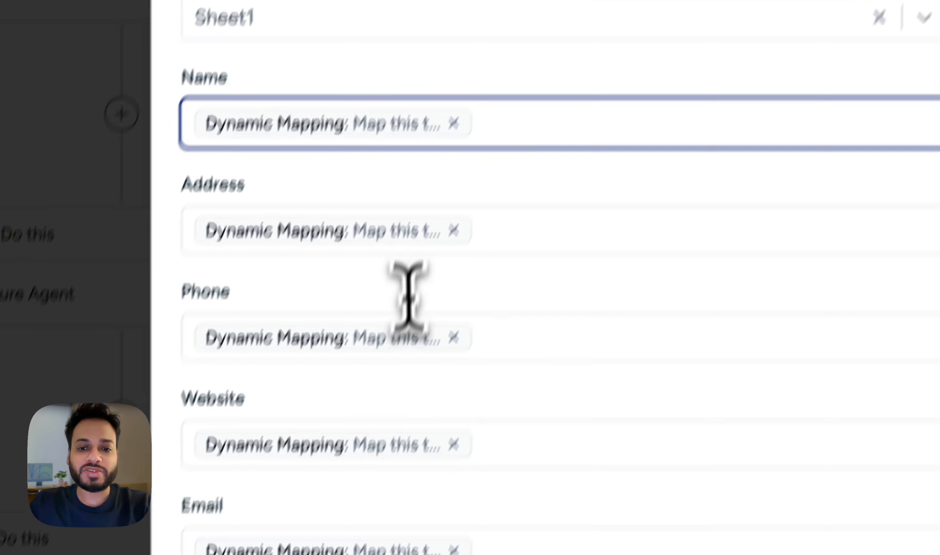
pyautogui.click(407, 481)
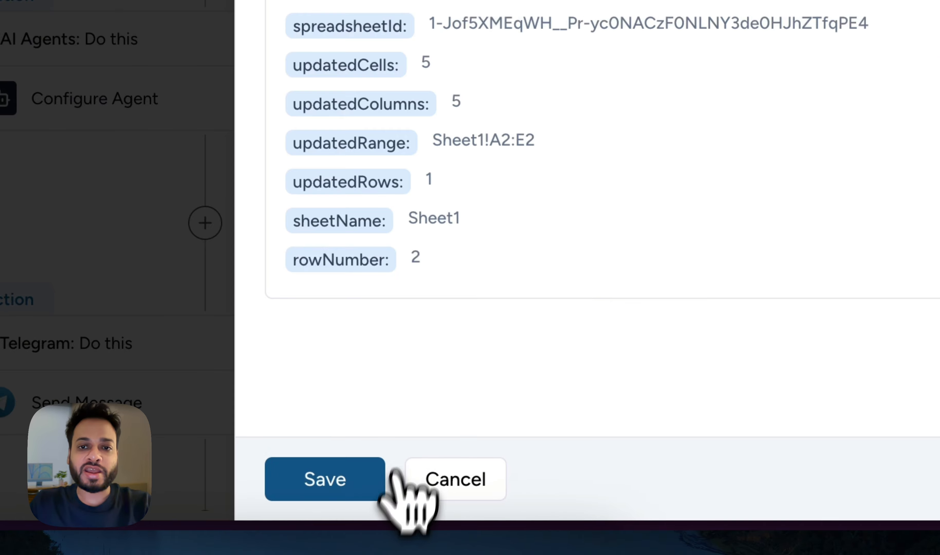
pyautogui.click(368, 482)
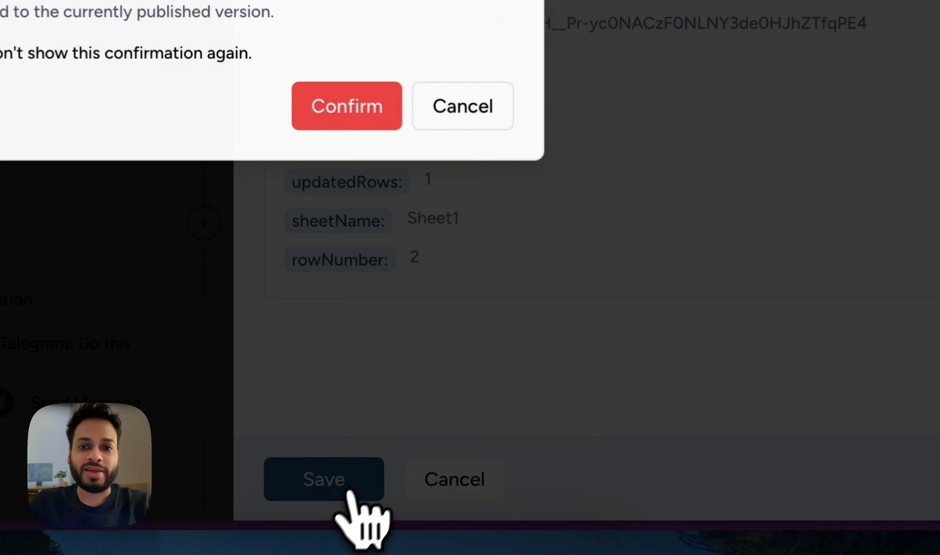
pyautogui.click(383, 116)
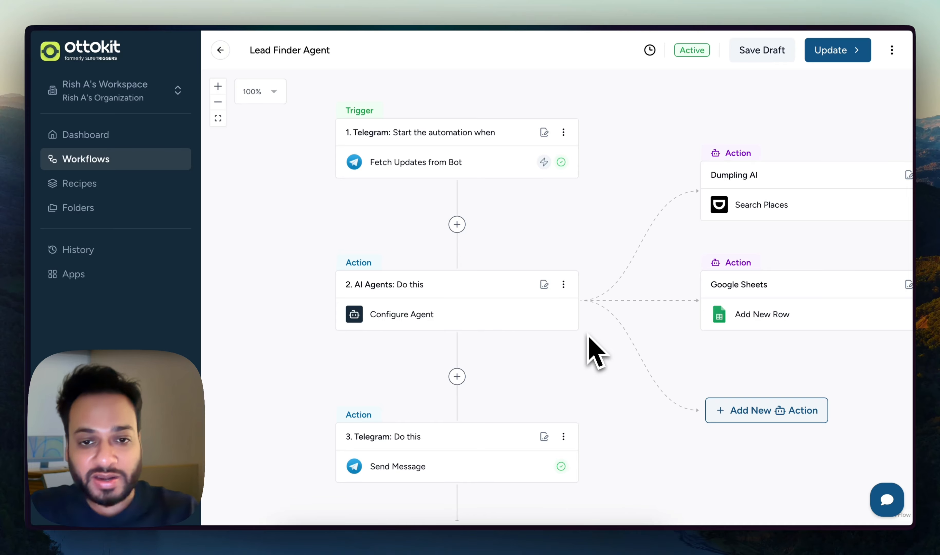
pyautogui.scroll(-1, 577, 353)
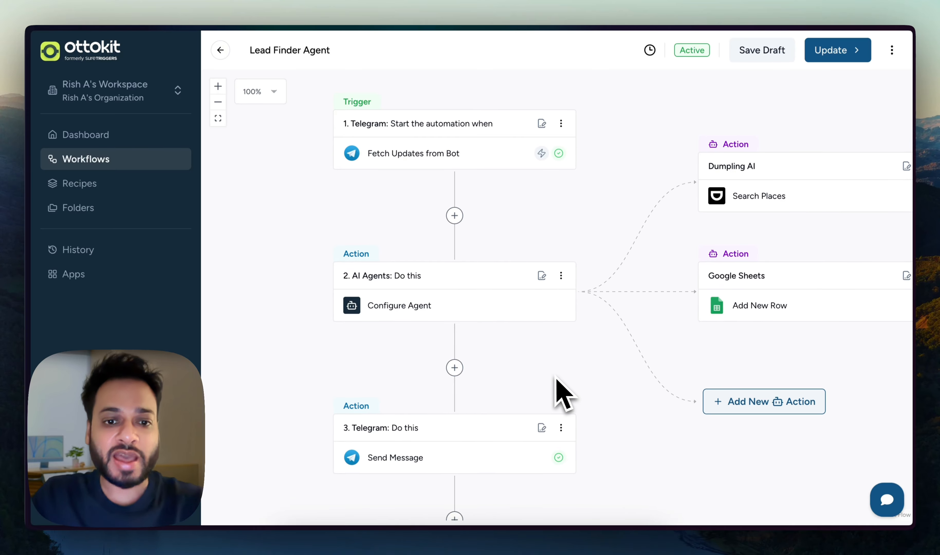
pyautogui.scroll(-2, 457, 412)
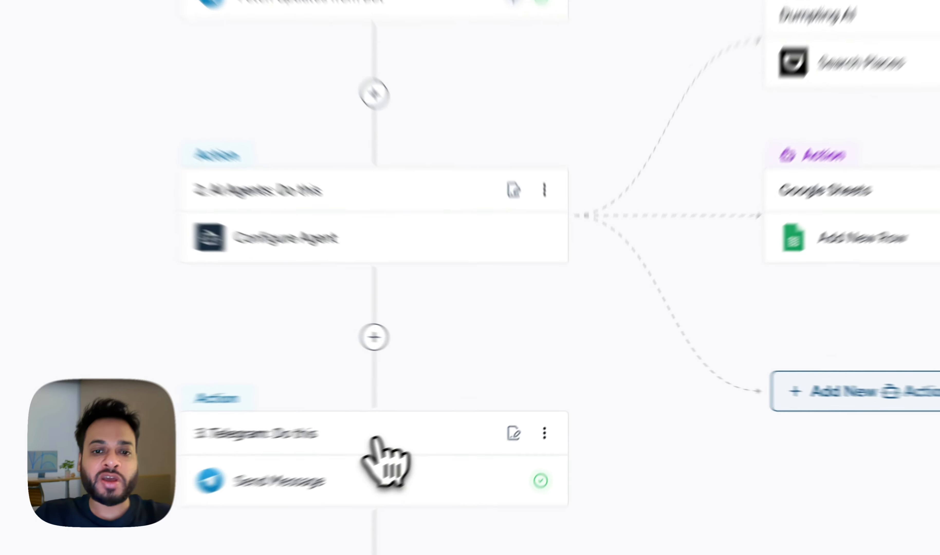
pyautogui.click(463, 414)
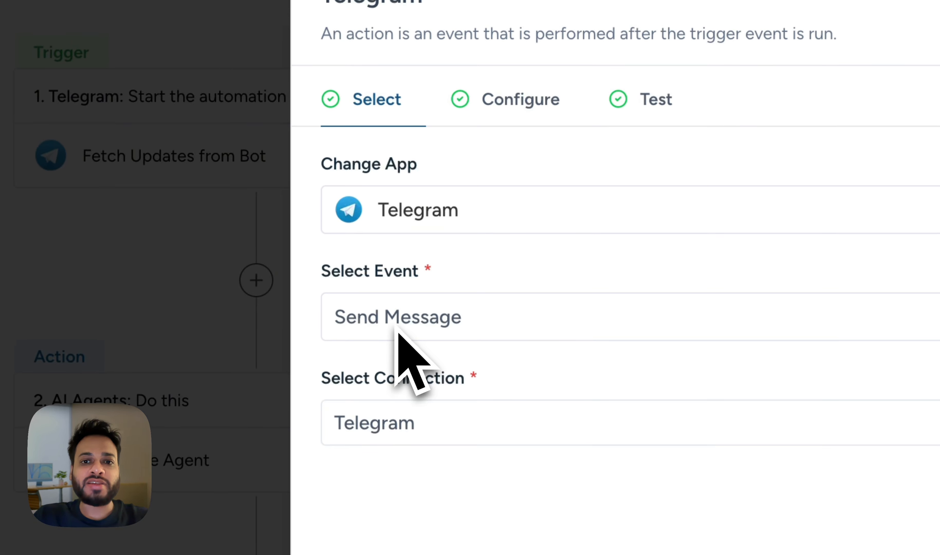
pyautogui.click(416, 329)
pyautogui.click(426, 378)
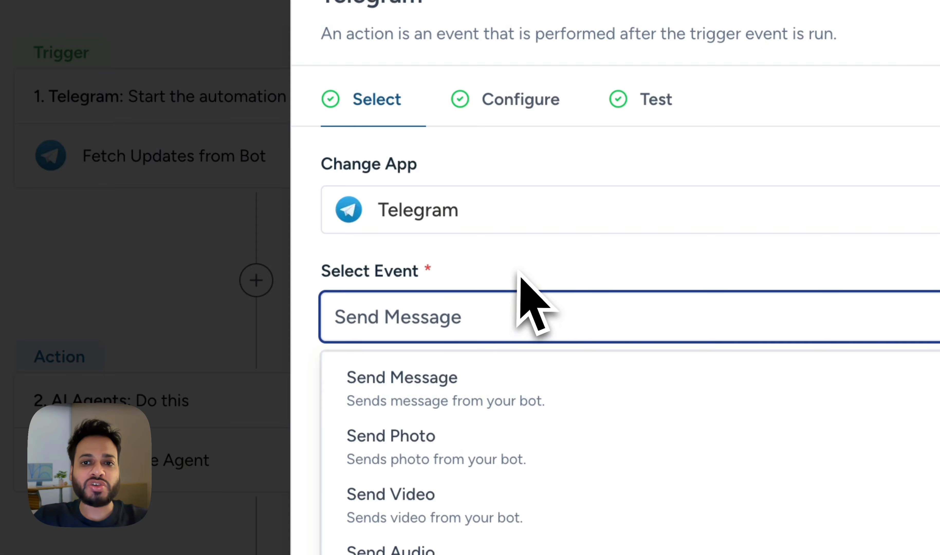
pyautogui.click(534, 119)
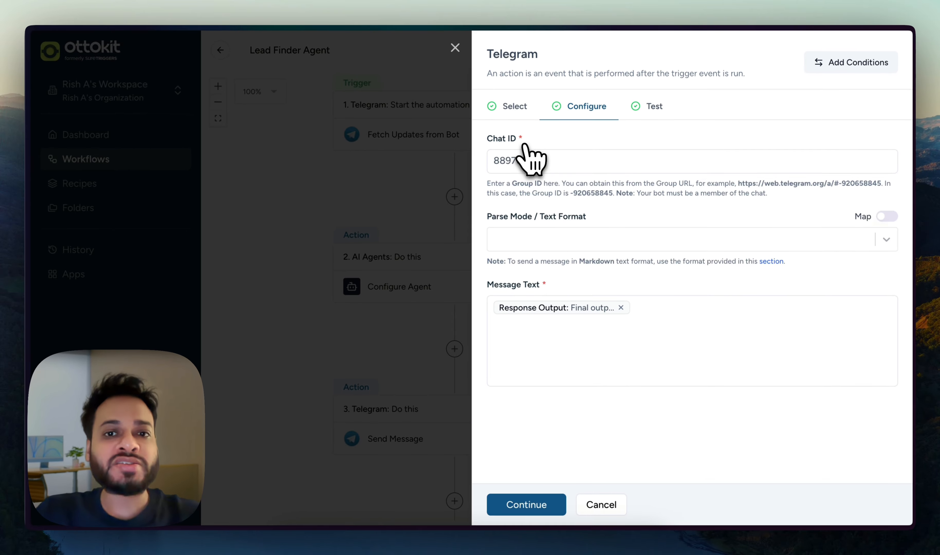
pyautogui.click(599, 503)
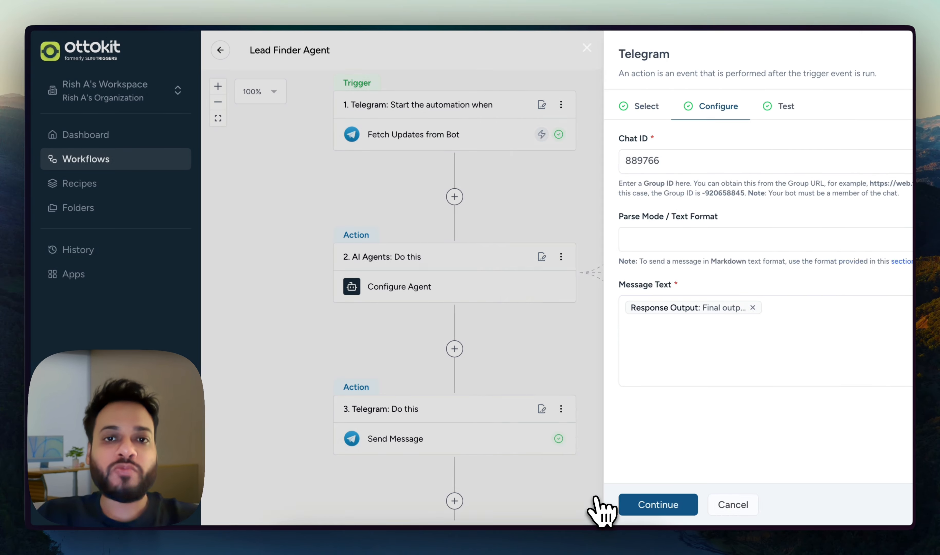
# Find Message Chat Id in the Telegram trigger's test data, then cancel out without saving.
pyautogui.click(434, 129)
pyautogui.click(576, 106)
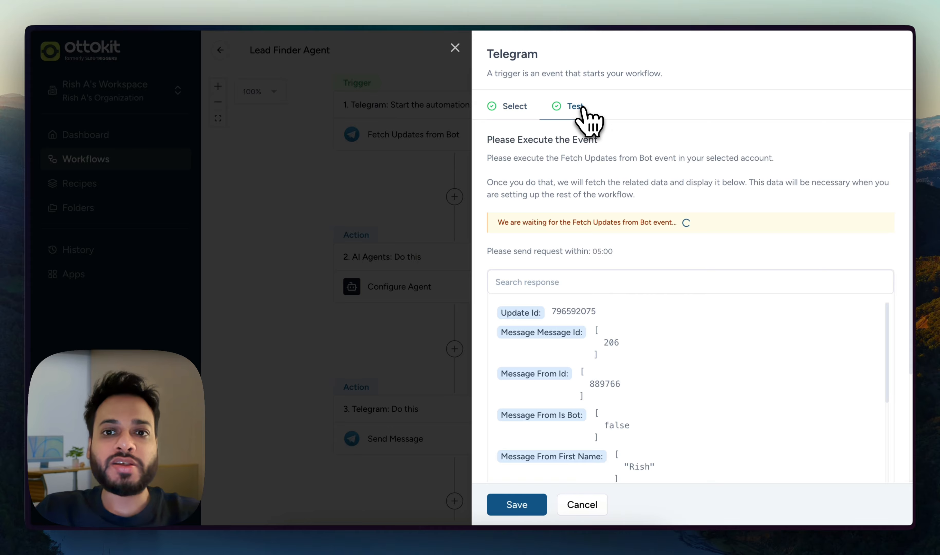
pyautogui.scroll(-3, 662, 329)
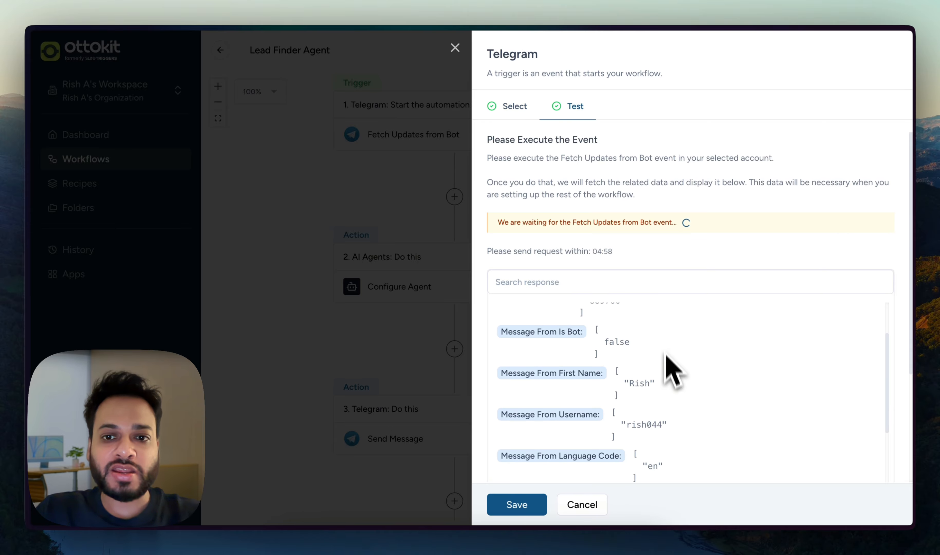
pyautogui.scroll(2, 675, 389)
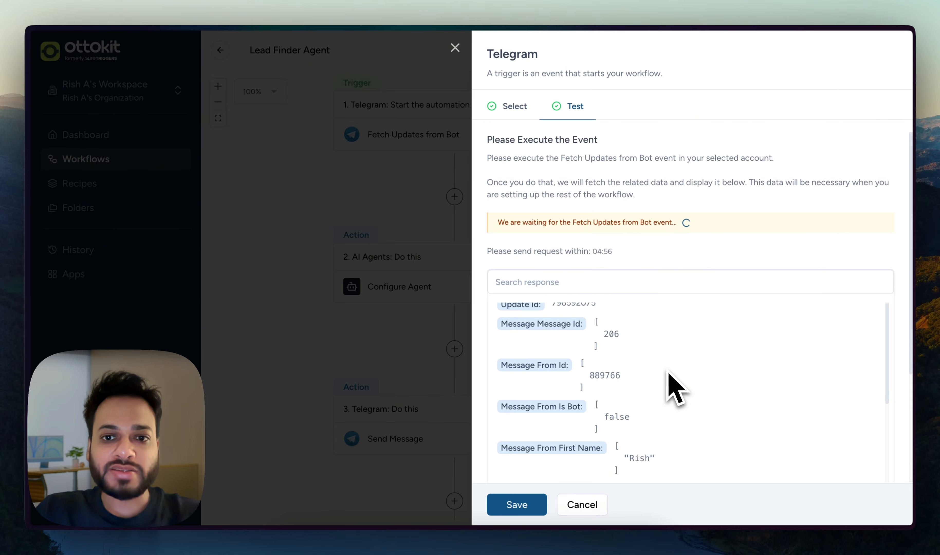
pyautogui.scroll(-3, 675, 389)
pyautogui.scroll(-4, 672, 387)
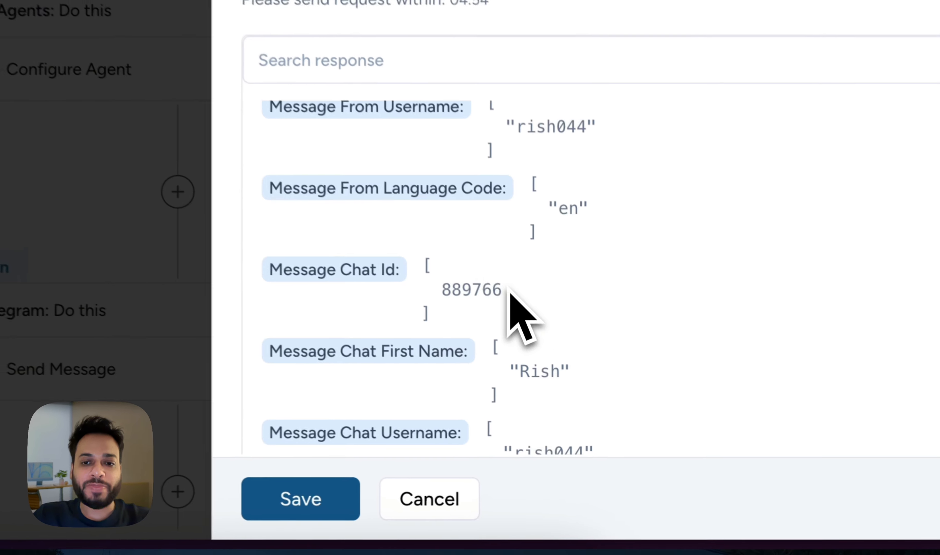
pyautogui.moveTo(620, 398); pyautogui.dragTo(593, 397)
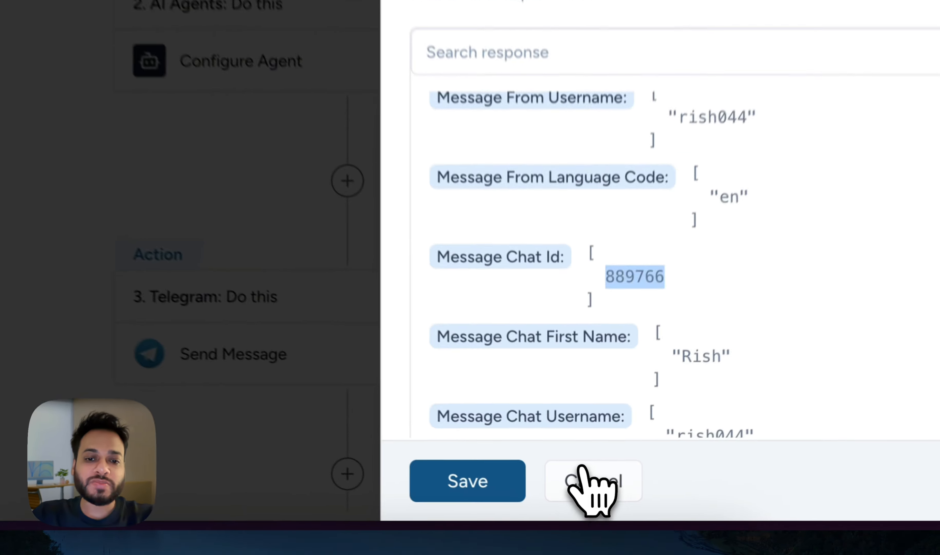
pyautogui.click(582, 504)
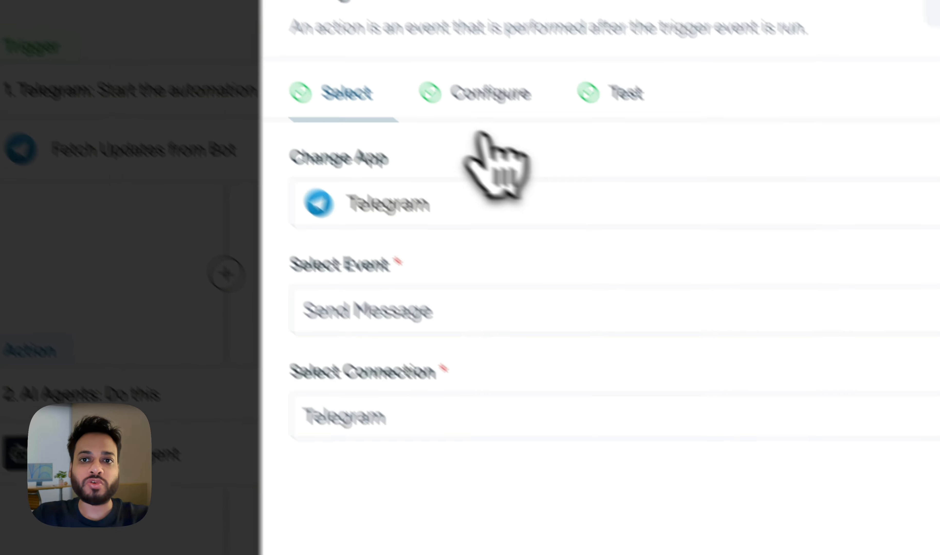
# Check that Message Text uses the AI agent's Response Output, browsing the agent variables.
pyautogui.click(561, 156)
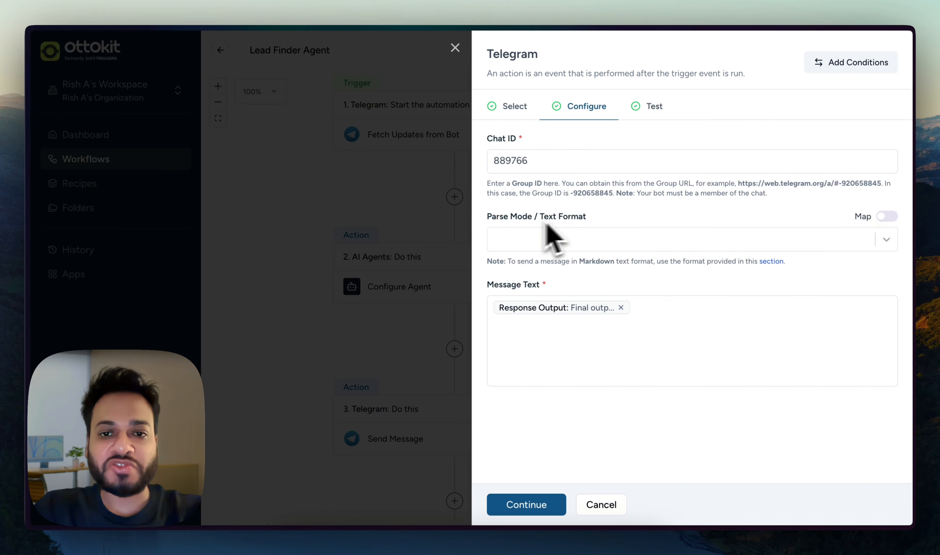
pyautogui.click(654, 308)
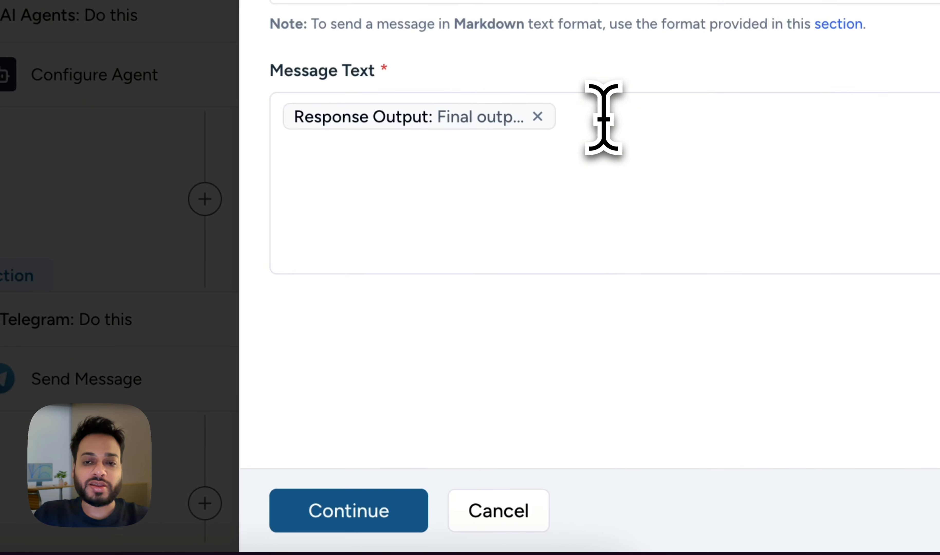
pyautogui.click(603, 118)
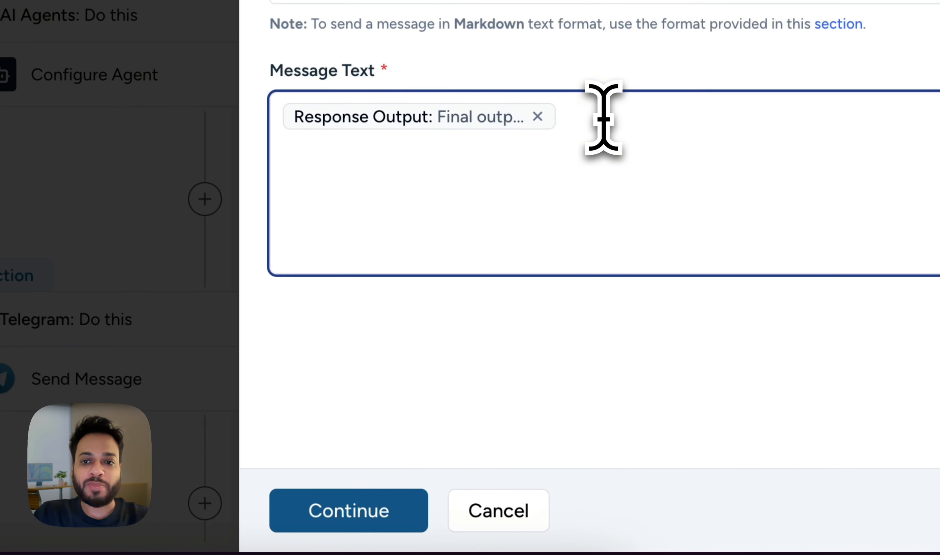
pyautogui.write('@')
pyautogui.scroll(-5, 562, 346)
pyautogui.scroll(-2, 542, 362)
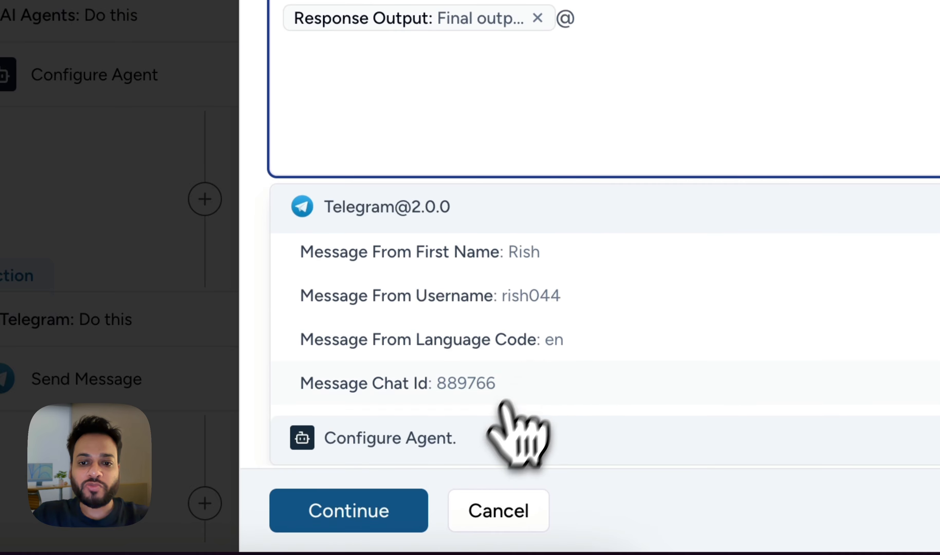
pyautogui.click(512, 436)
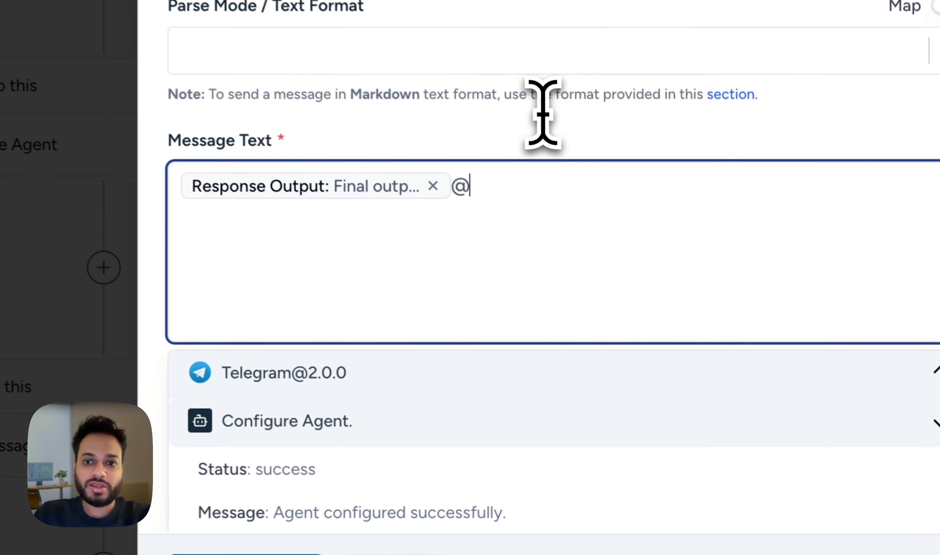
pyautogui.press('BackSpace')
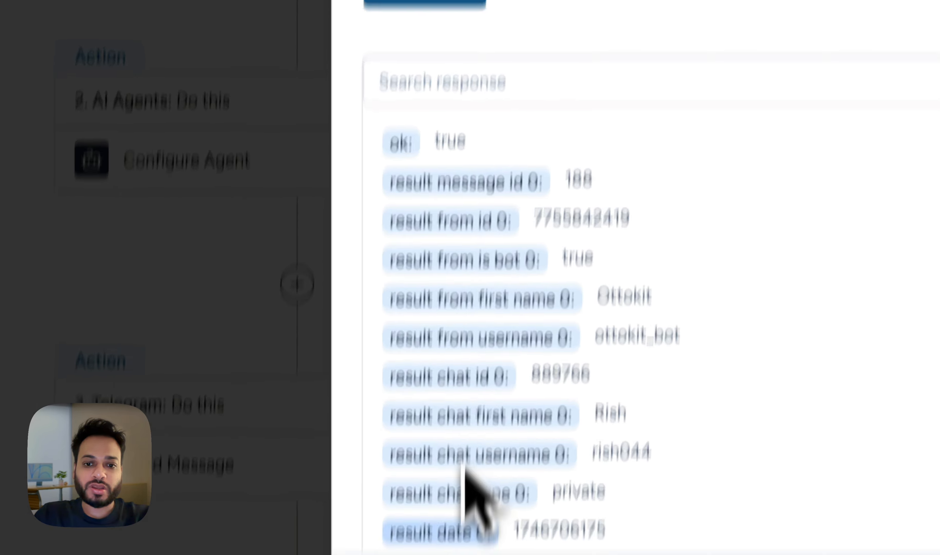
# Save and confirm the Send Message step, then publish the update in the same version.
pyautogui.click(471, 500)
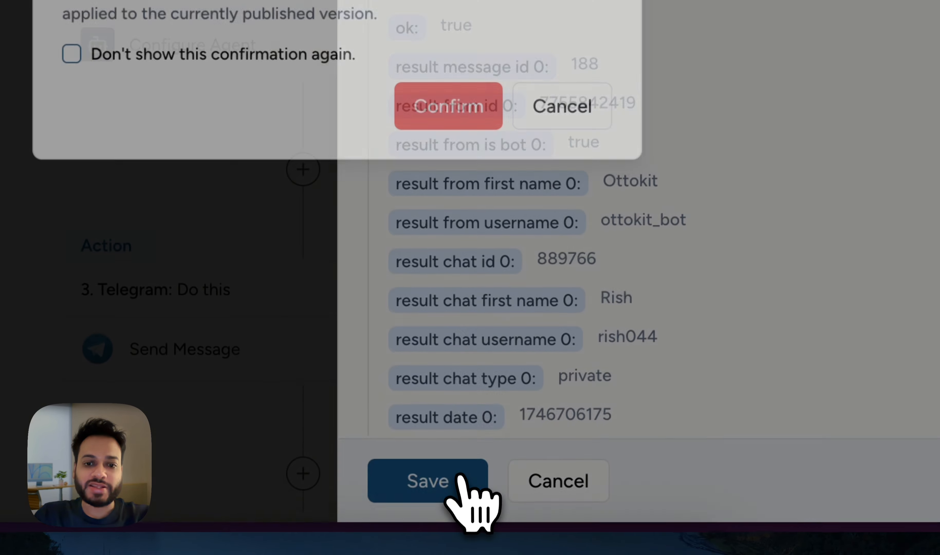
pyautogui.click(436, 235)
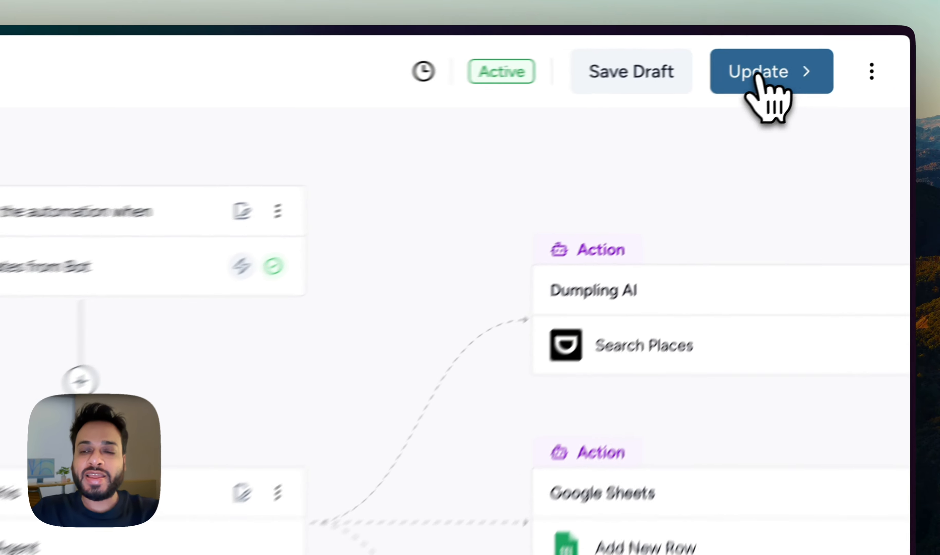
pyautogui.click(831, 53)
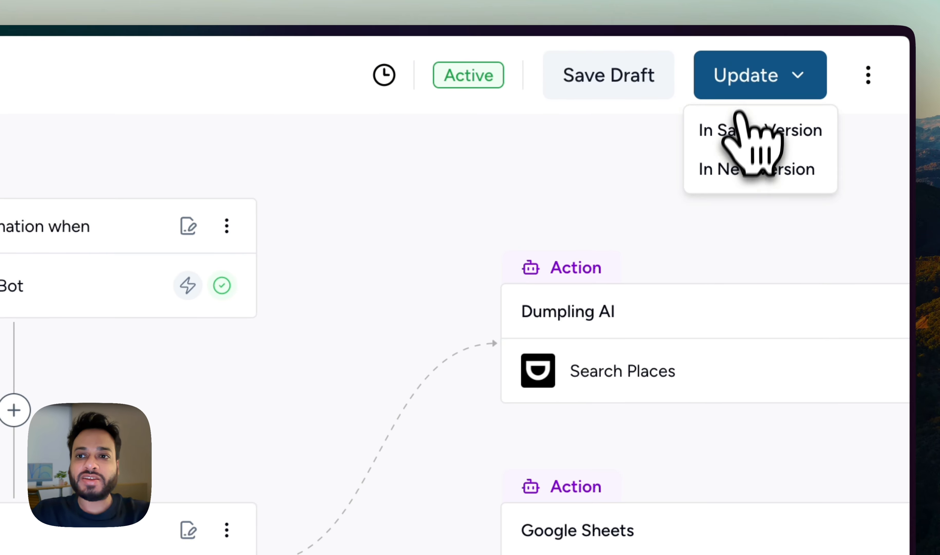
pyautogui.click(820, 79)
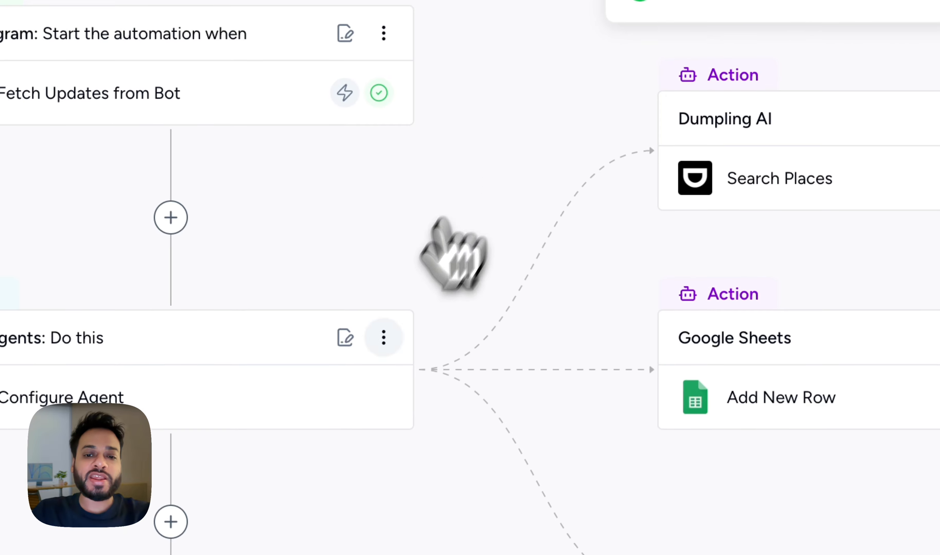
# Send the Ottokit bot 'get me top 5 nail salons in chicago' and move Telegram aside.
pyautogui.click(418, 520)
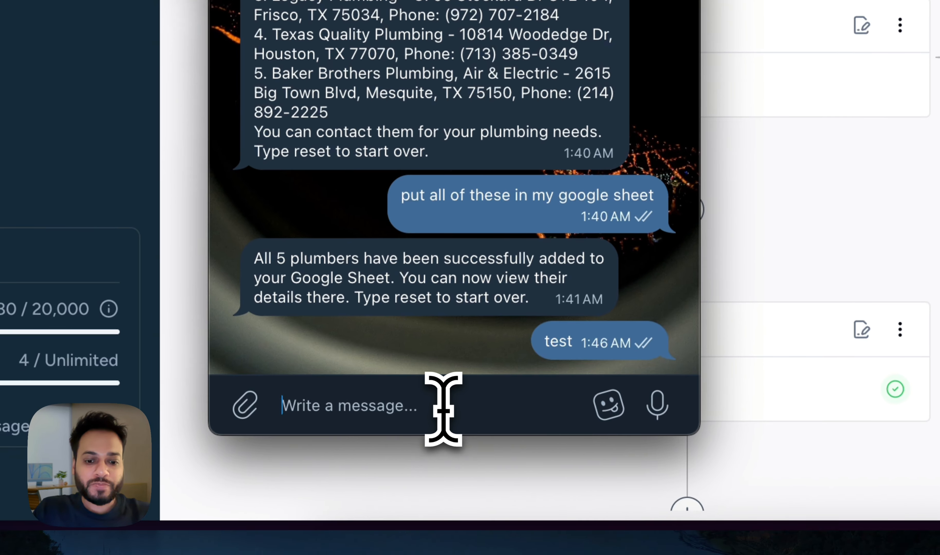
pyautogui.write('get me top 5')
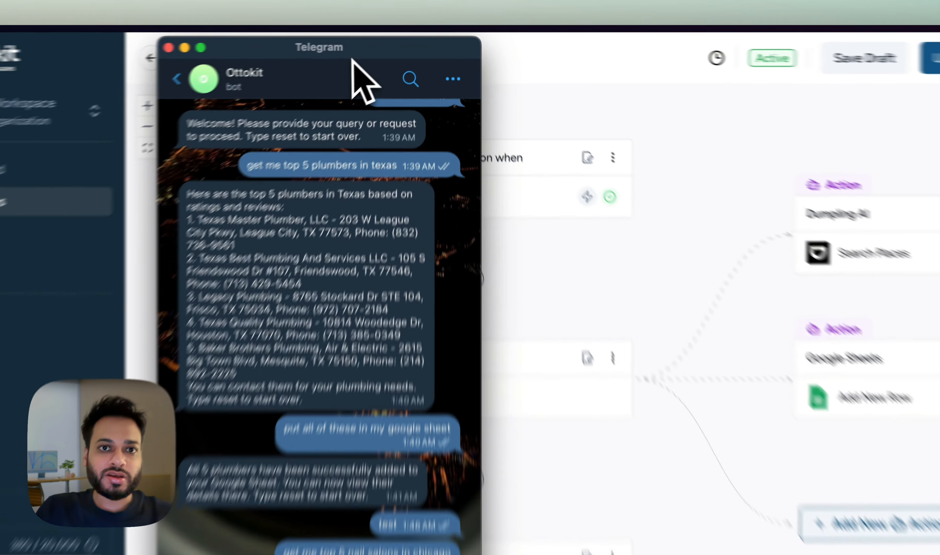
pyautogui.moveTo(374, 65); pyautogui.dragTo(603, 76)
pyautogui.click(245, 251)
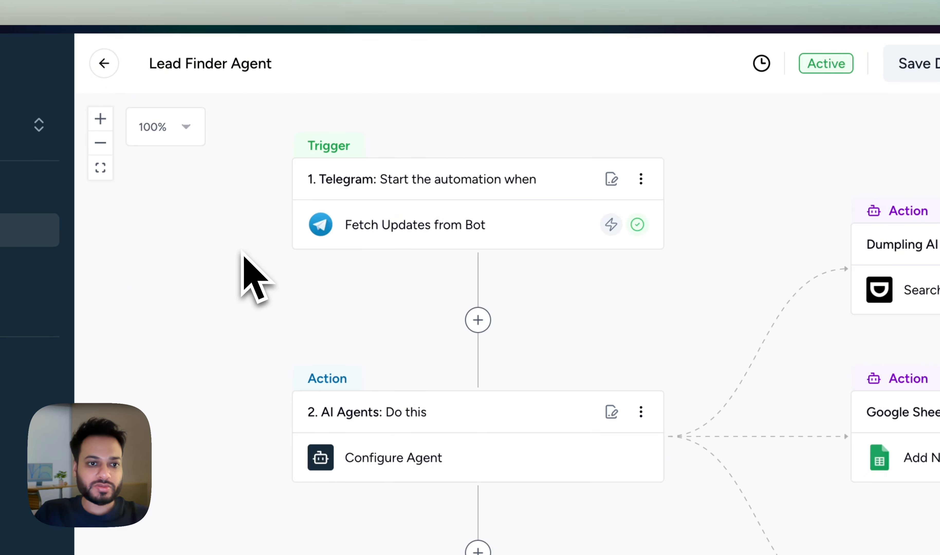
# Open the latest Lead Finder Agent run in History and review its completed steps.
pyautogui.click(143, 305)
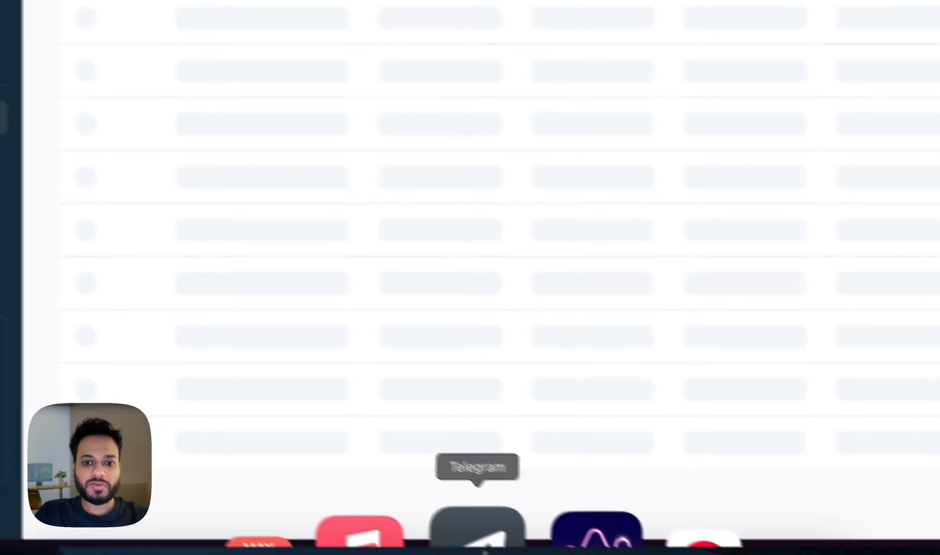
pyautogui.click(481, 541)
pyautogui.click(791, 166)
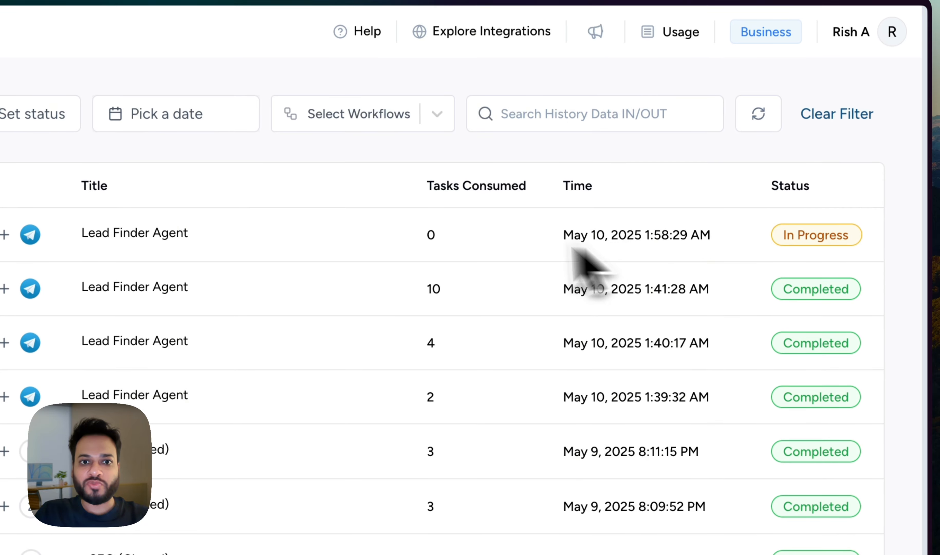
pyautogui.click(175, 235)
pyautogui.click(481, 549)
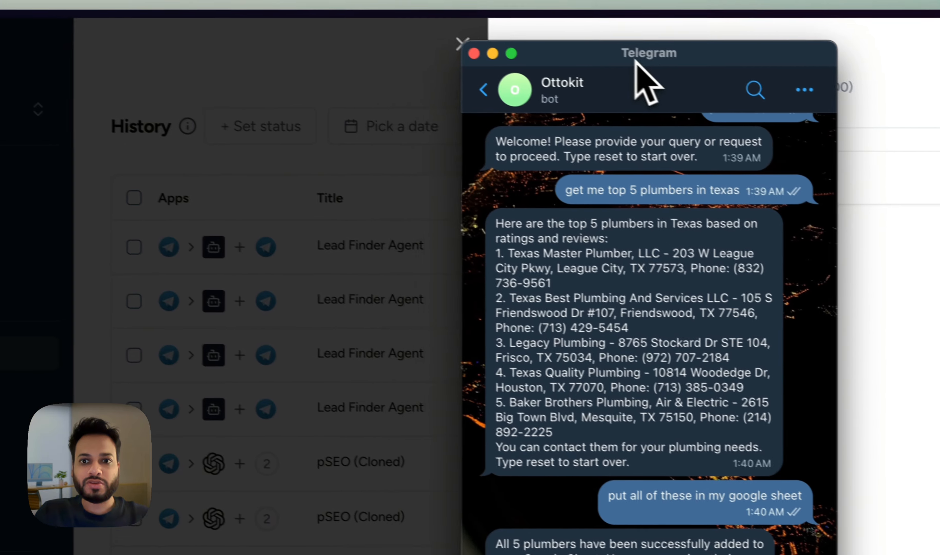
pyautogui.moveTo(635, 60); pyautogui.dragTo(246, 65)
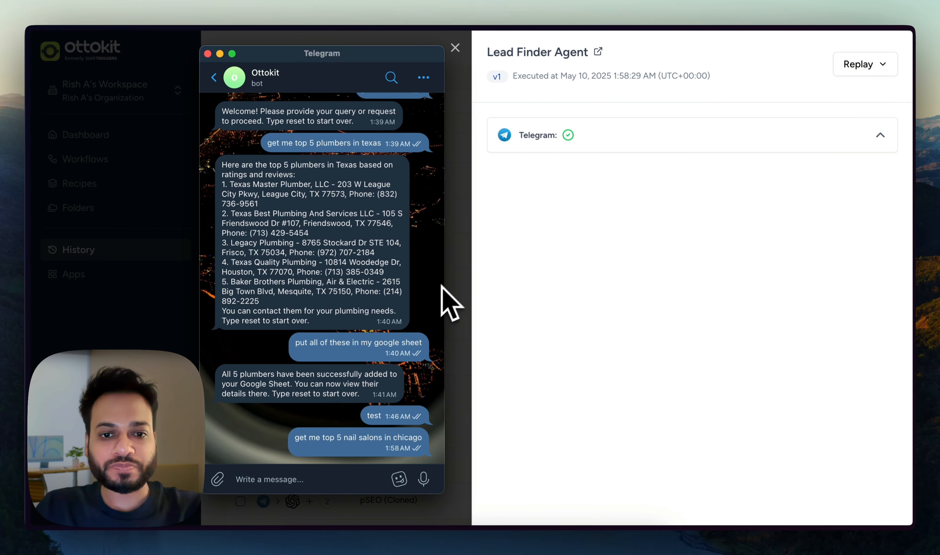
pyautogui.click(455, 48)
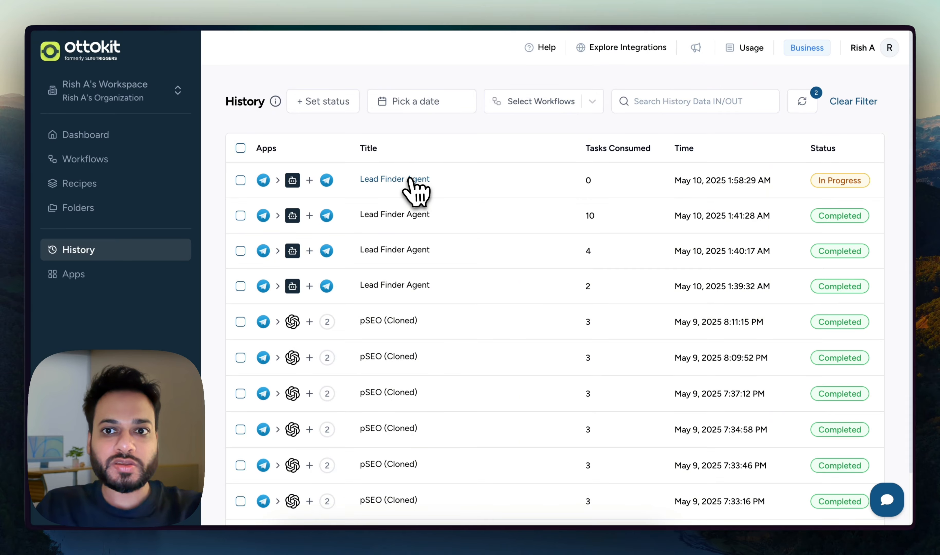
pyautogui.click(418, 181)
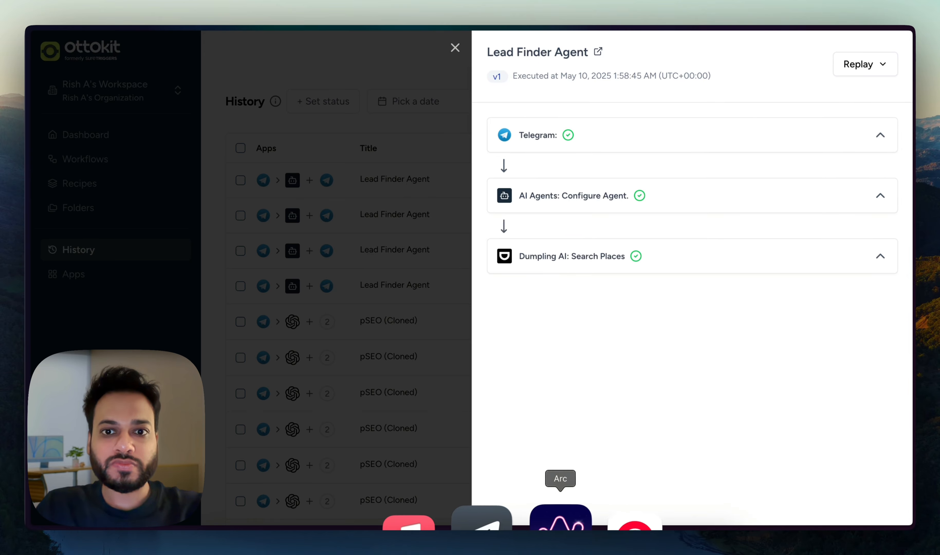
pyautogui.click(503, 522)
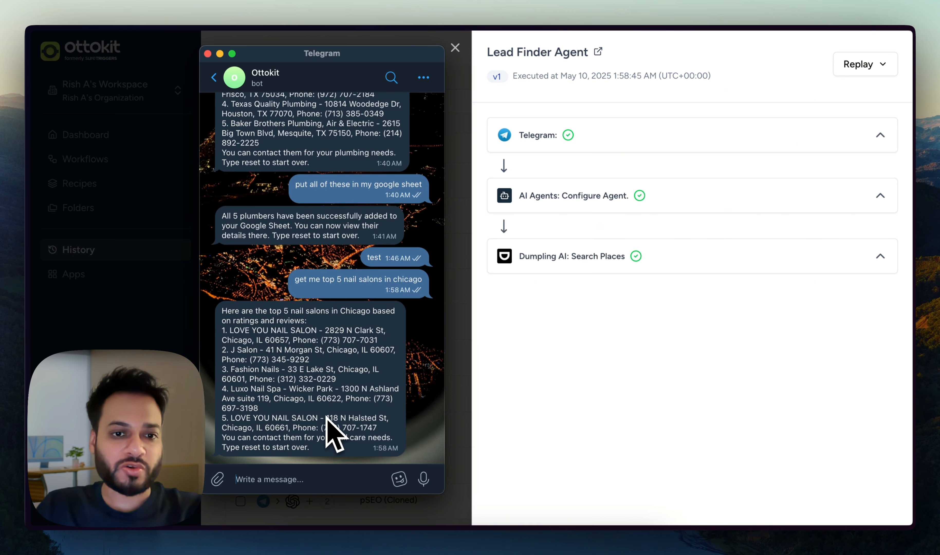
pyautogui.click(455, 49)
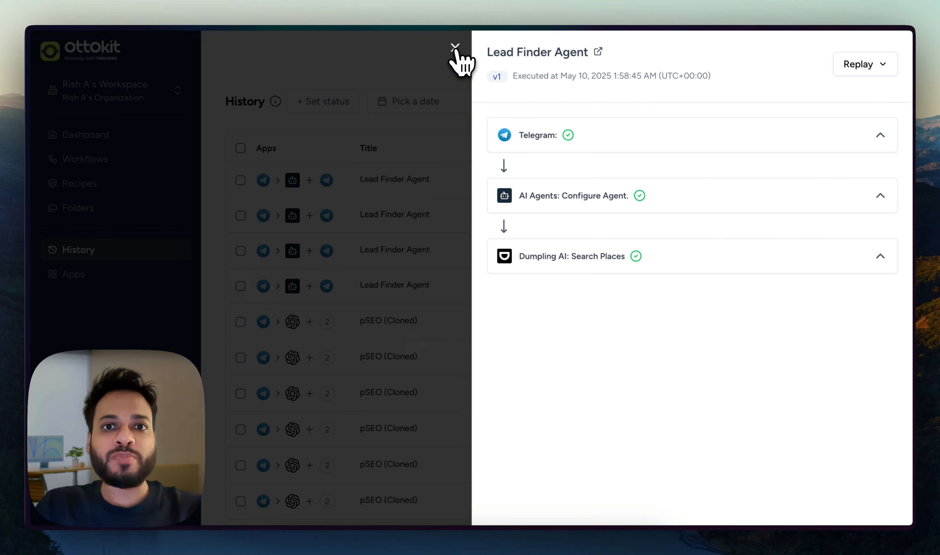
pyautogui.click(455, 49)
# Glance at the bot's salon reply, then switch to the Ottokit Lead Scraping sheet tab.
pyautogui.click(502, 521)
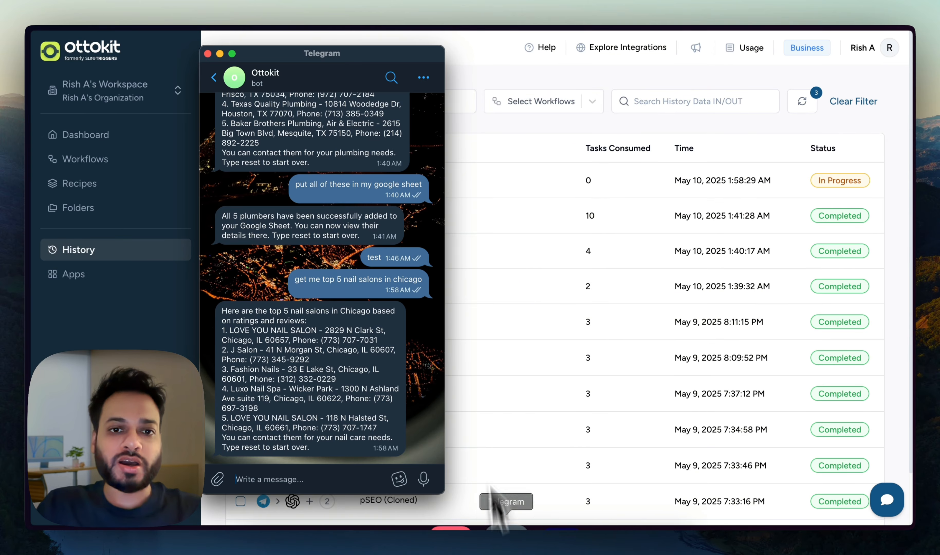
pyautogui.click(497, 72)
pyautogui.hotkey('ctrl', 'Tab')
pyautogui.click(539, 284)
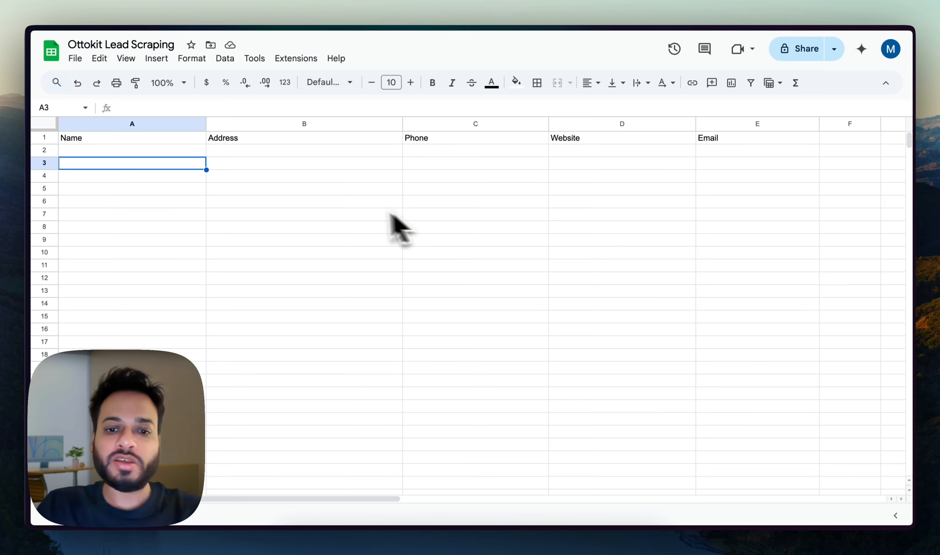
# Place the Telegram chat on the right so the Name, Address and Phone headers show.
pyautogui.click(507, 531)
pyautogui.moveTo(367, 57); pyautogui.dragTo(592, 55)
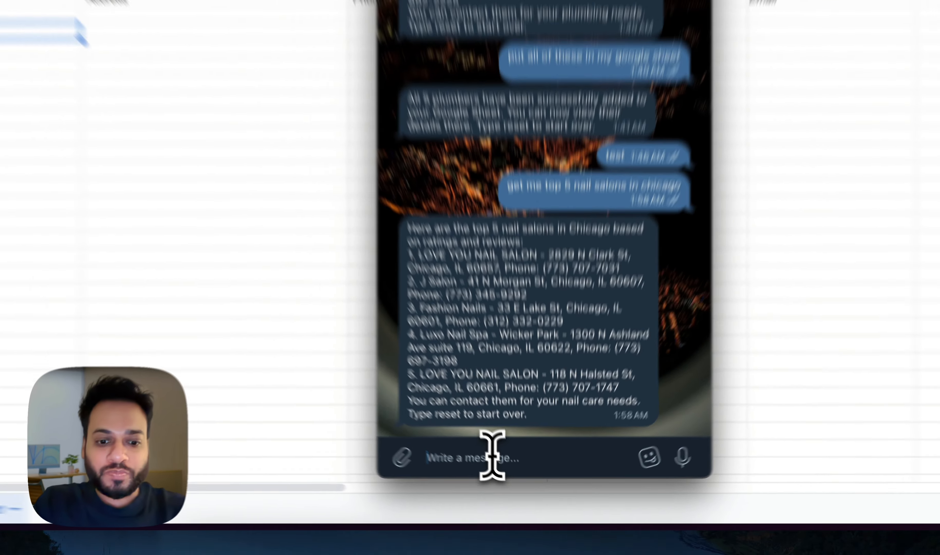
# Send the bot 'put all of these in my google sheet' and watch the salon rows appear.
pyautogui.write('put all of these in my google sheet')
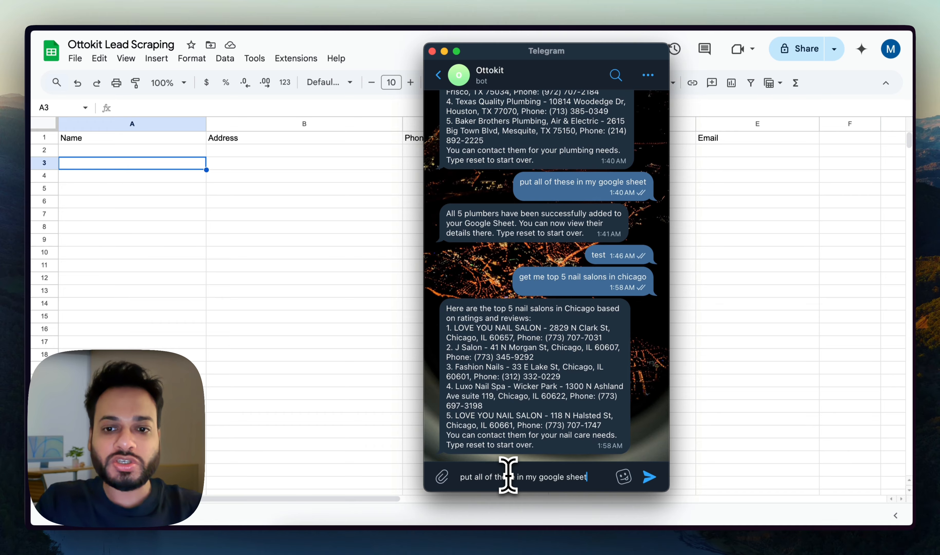
pyautogui.press('Return')
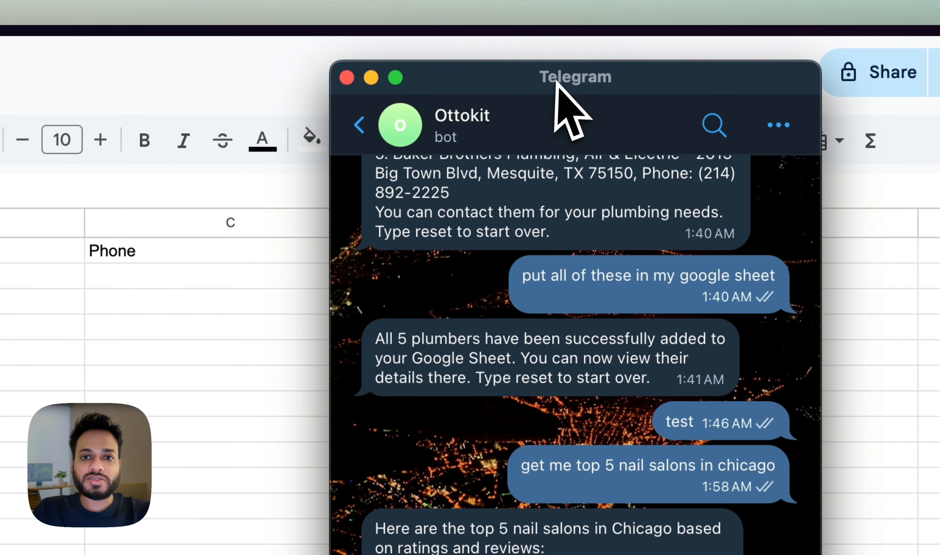
pyautogui.moveTo(555, 81); pyautogui.dragTo(590, 76)
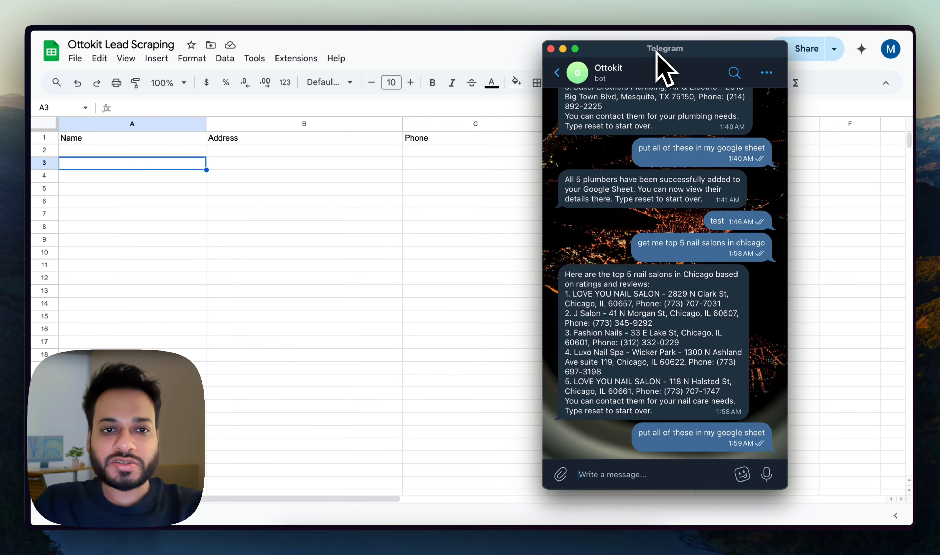
pyautogui.moveTo(656, 54); pyautogui.dragTo(747, 57)
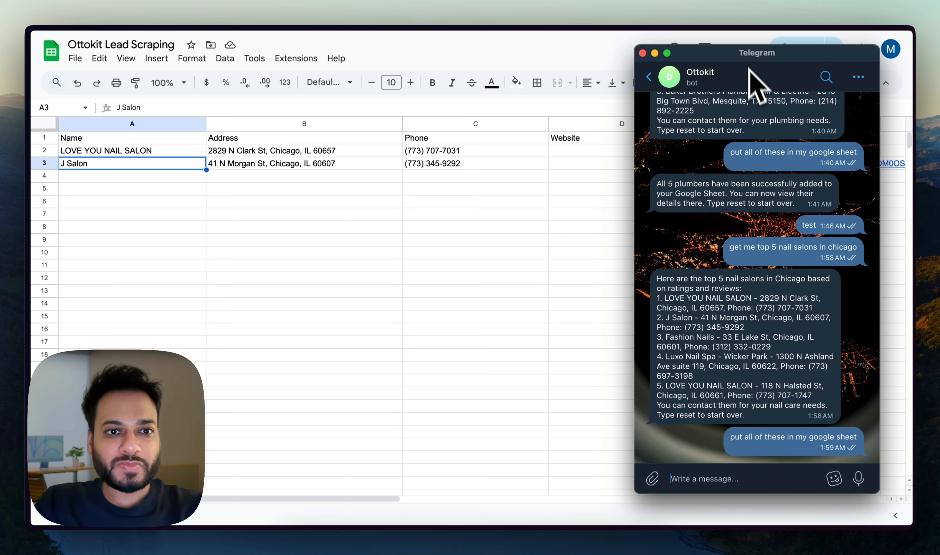
pyautogui.click(510, 244)
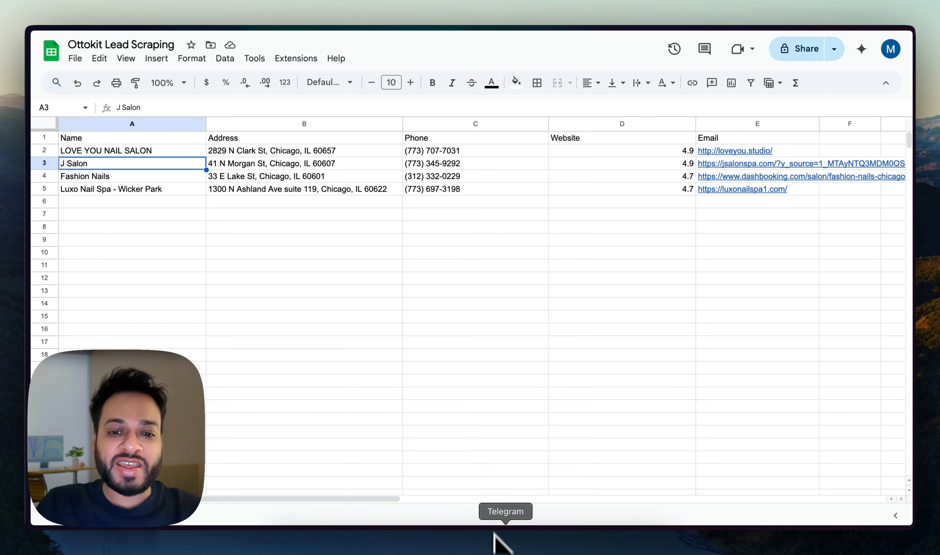
# Read the bot's confirmation that all 5 nail salons were added, then bring the sheet forward.
pyautogui.click(495, 541)
pyautogui.moveTo(656, 427); pyautogui.dragTo(745, 423)
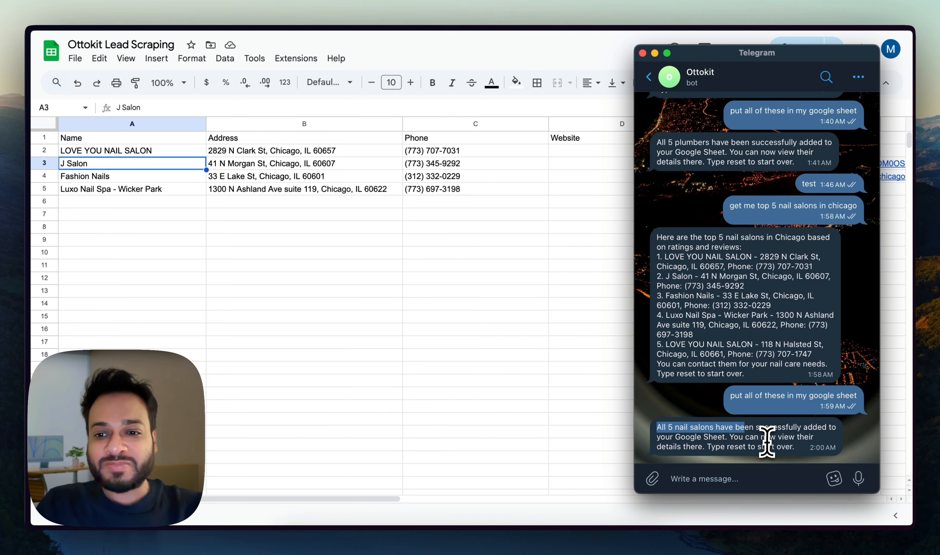
pyautogui.click(757, 439)
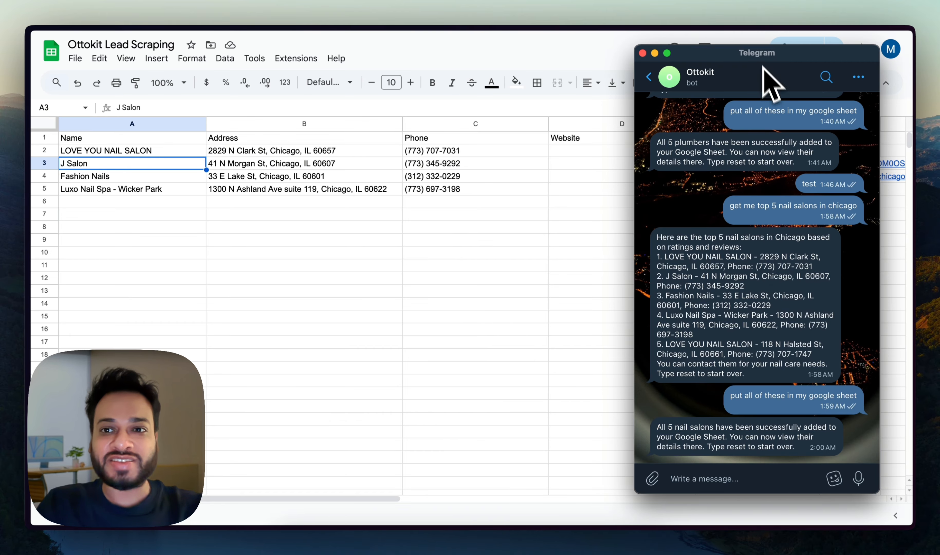
pyautogui.moveTo(759, 54); pyautogui.dragTo(737, 57)
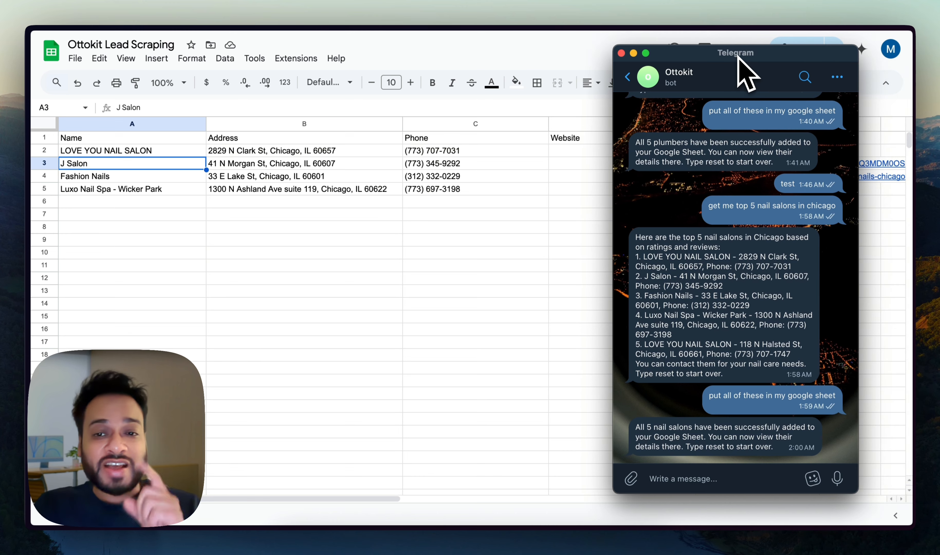
pyautogui.click(537, 243)
pyautogui.hotkey('ctrl', 'Tab')
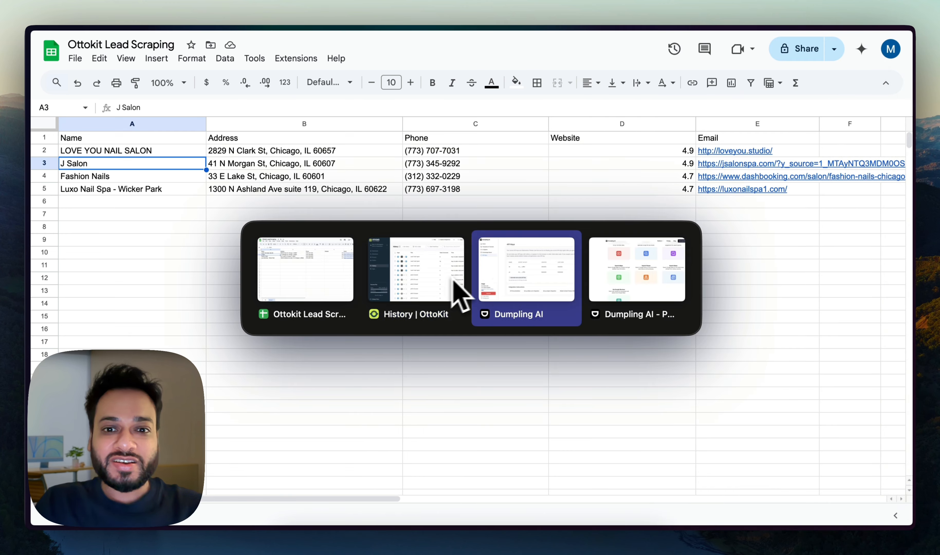
# Open the Lead Finder Agent workflow editor from the run history.
pyautogui.click(436, 276)
pyautogui.click(416, 249)
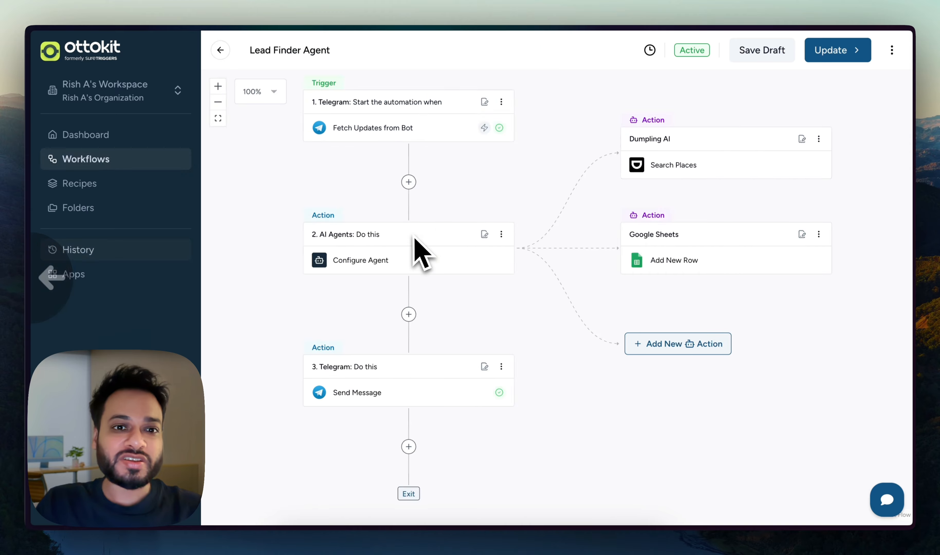
pyautogui.click(562, 164)
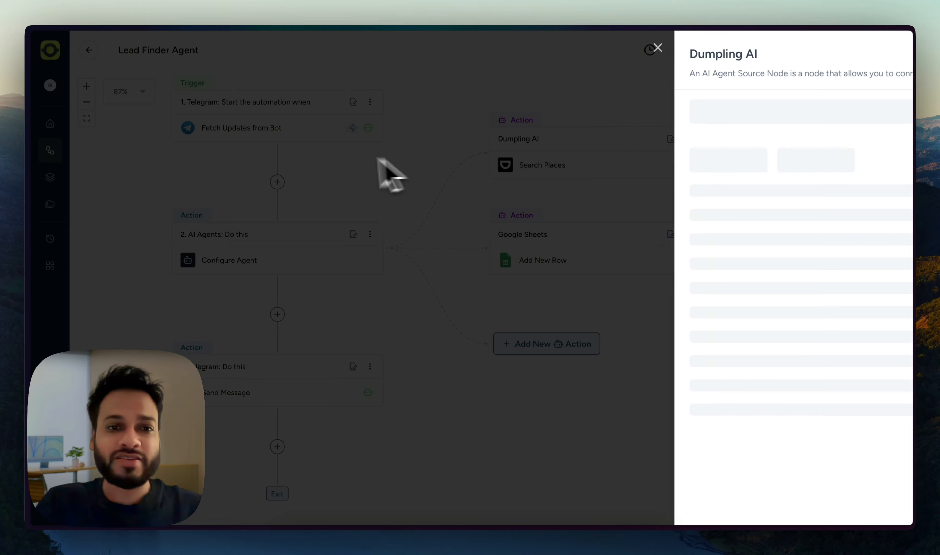
pyautogui.click(384, 172)
# Scroll through the AI Agent step's Configure settings, then close it beside the Telegram chat.
pyautogui.click(336, 252)
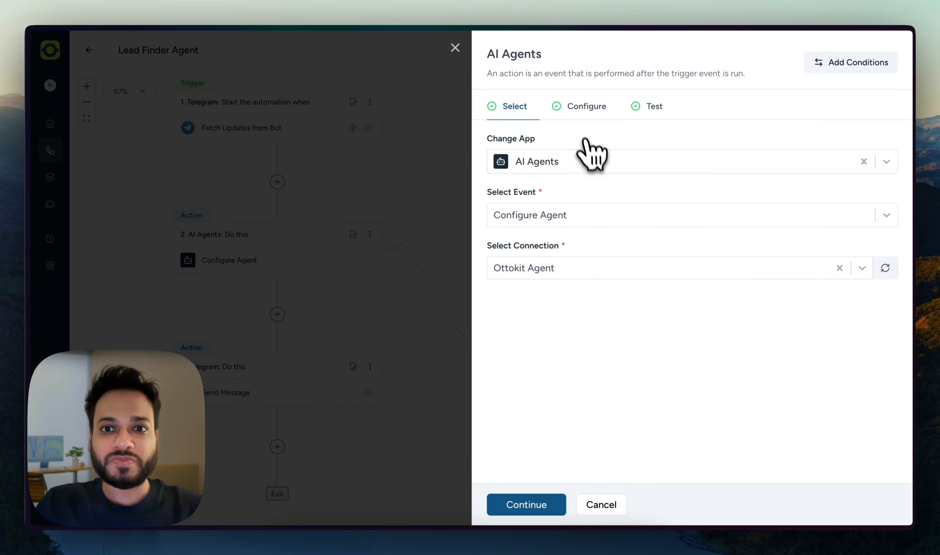
pyautogui.click(585, 108)
pyautogui.scroll(-3, 640, 229)
pyautogui.scroll(-2, 644, 236)
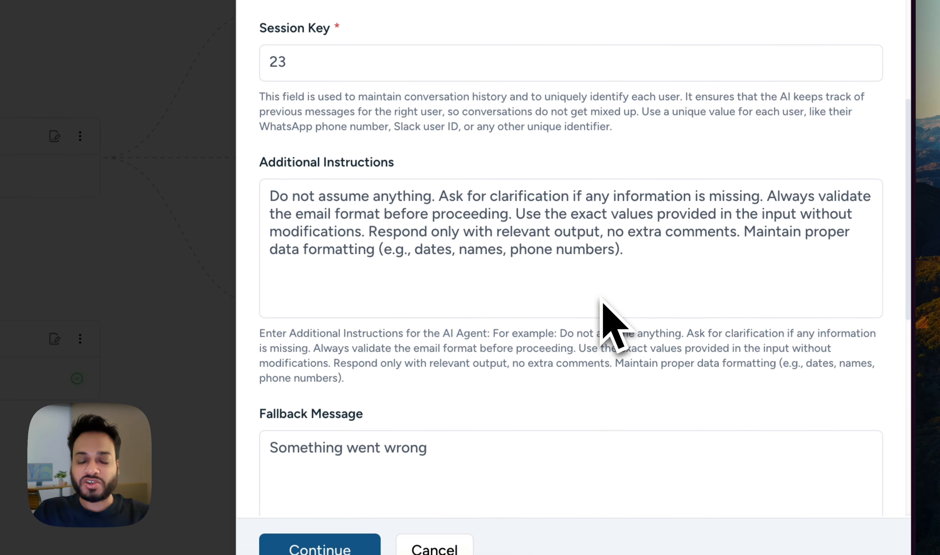
pyautogui.scroll(-5, 601, 299)
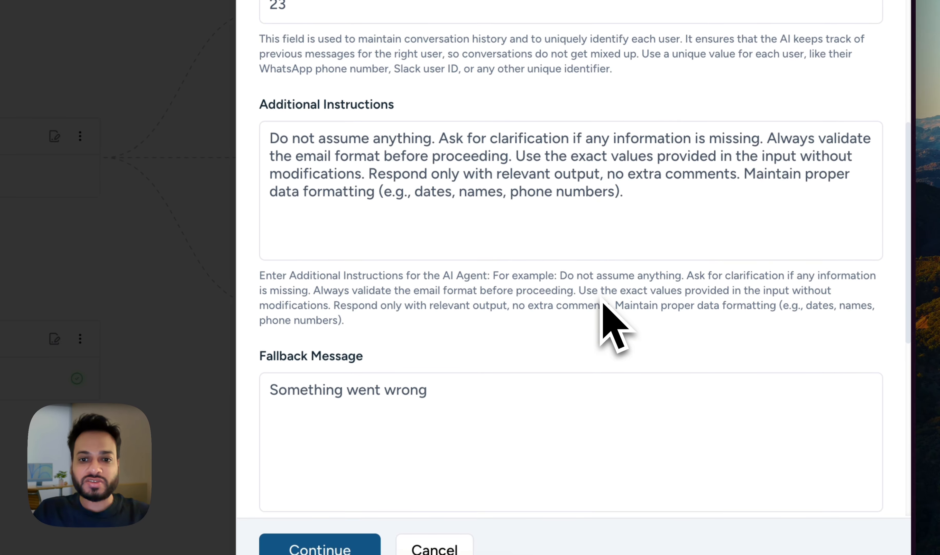
pyautogui.scroll(-4, 601, 299)
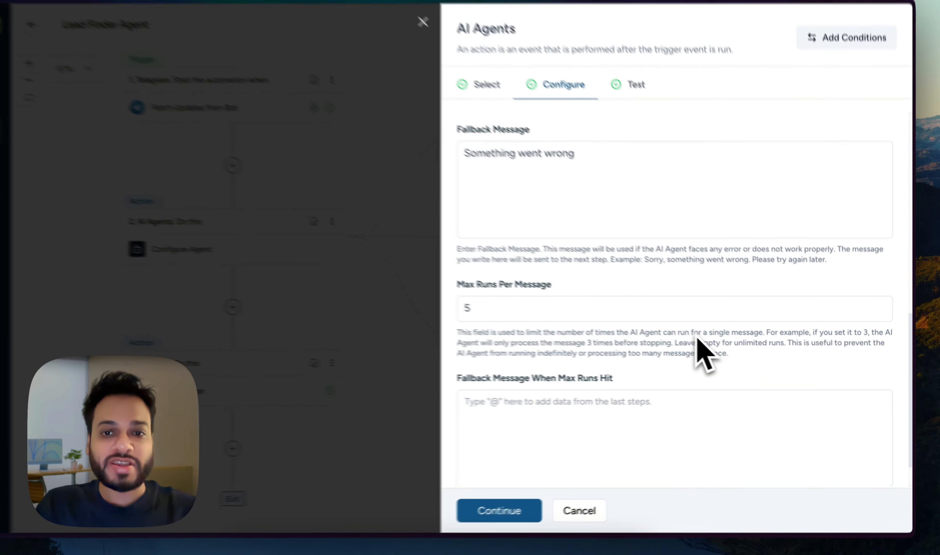
pyautogui.scroll(4, 601, 299)
pyautogui.scroll(6, 717, 358)
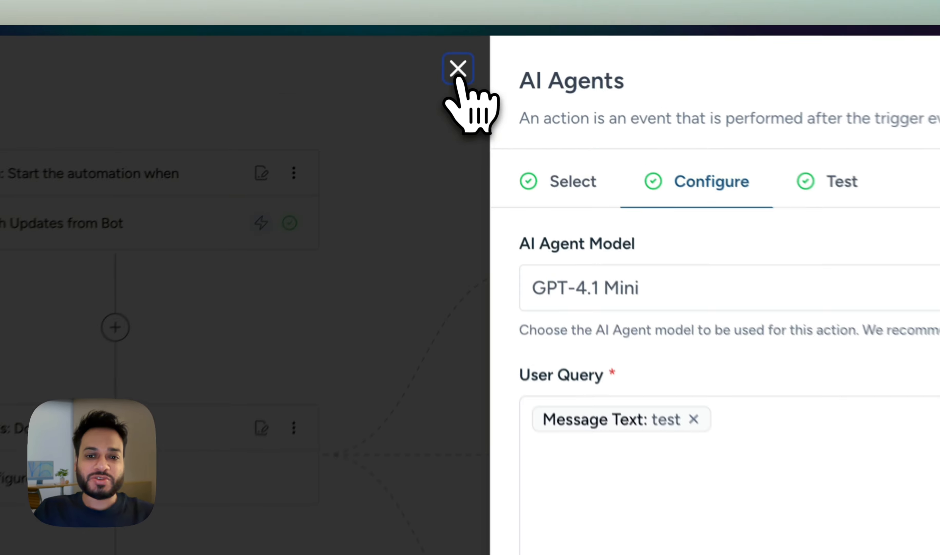
pyautogui.click(455, 48)
pyautogui.click(494, 521)
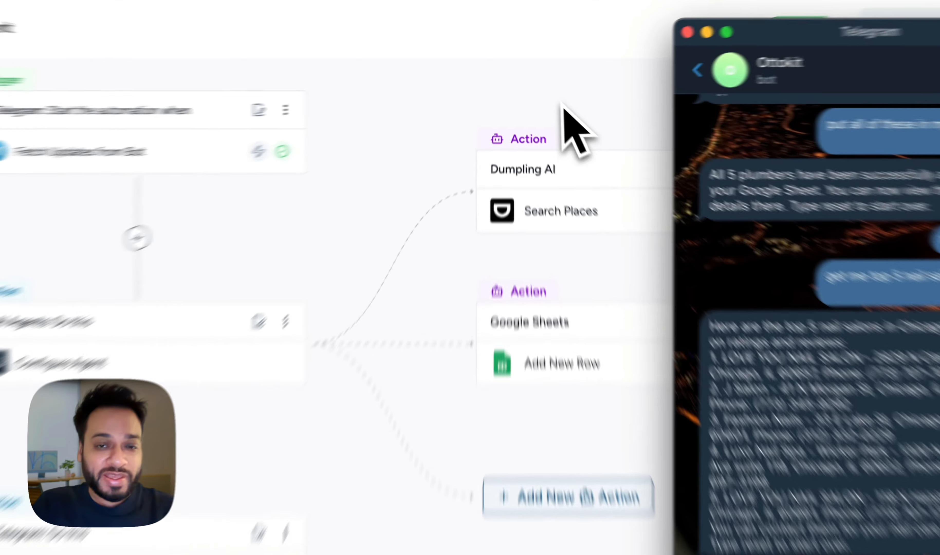
# Switch to the Ottokit Lead Scraping sheet and check the salon phone numbers in C2:C5.
pyautogui.click(543, 98)
pyautogui.hotkey('ctrl', 'Tab')
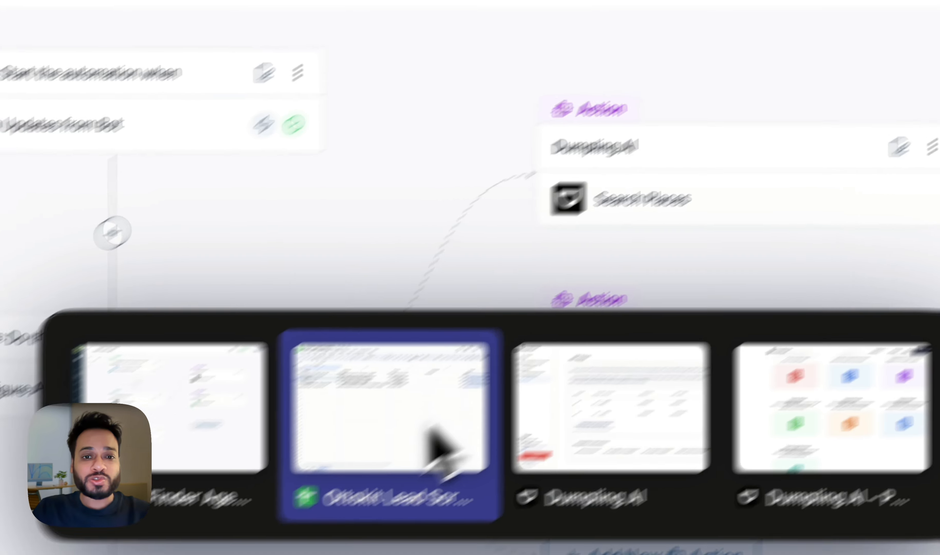
pyautogui.click(361, 469)
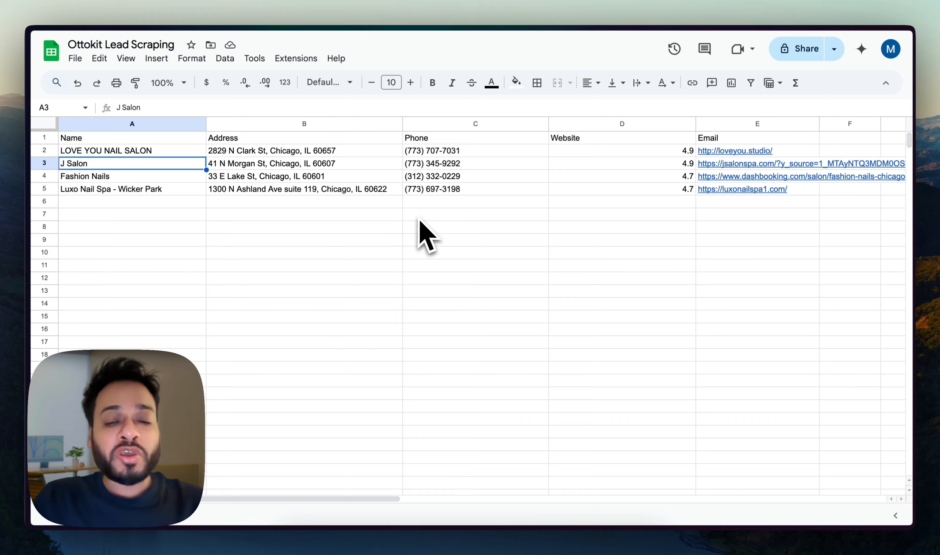
pyautogui.click(493, 153)
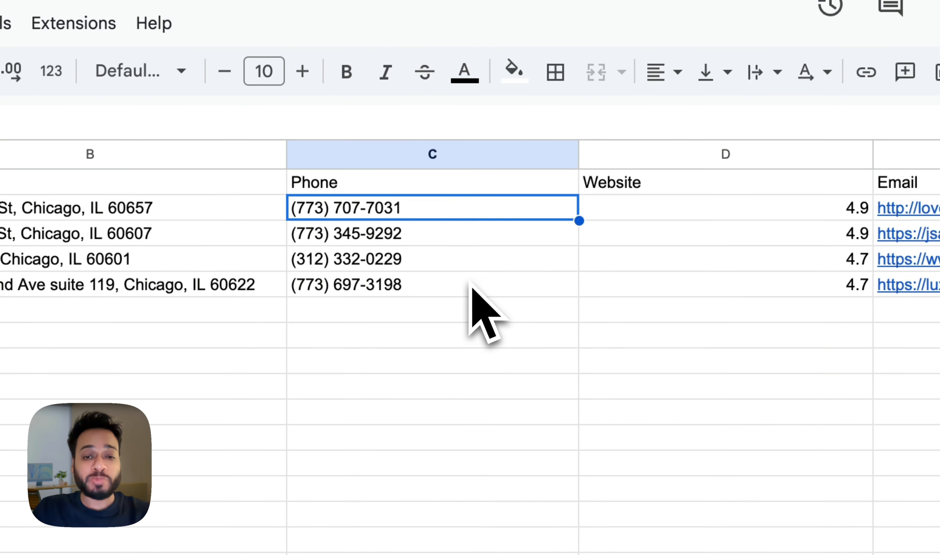
pyautogui.keyDown('shift'); pyautogui.click(470, 286); pyautogui.keyUp('shift')
pyautogui.click(470, 343)
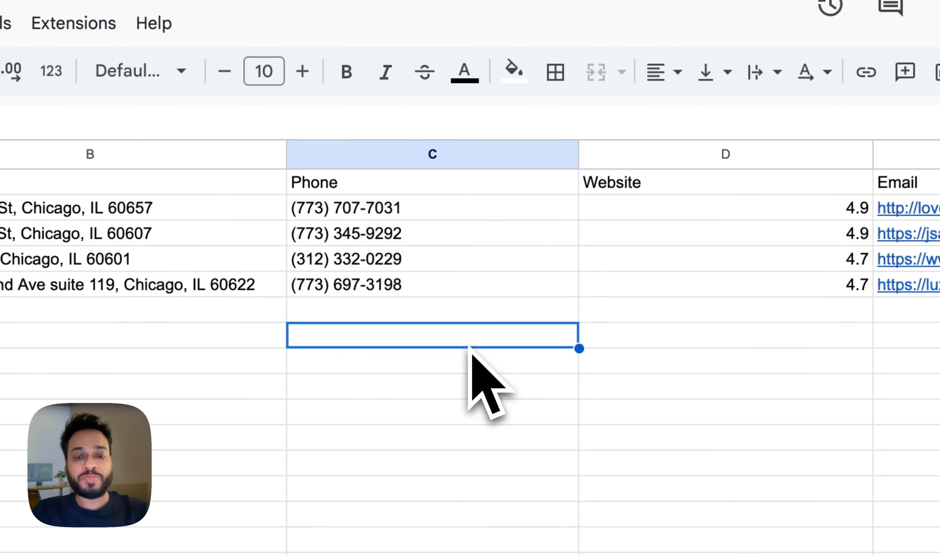